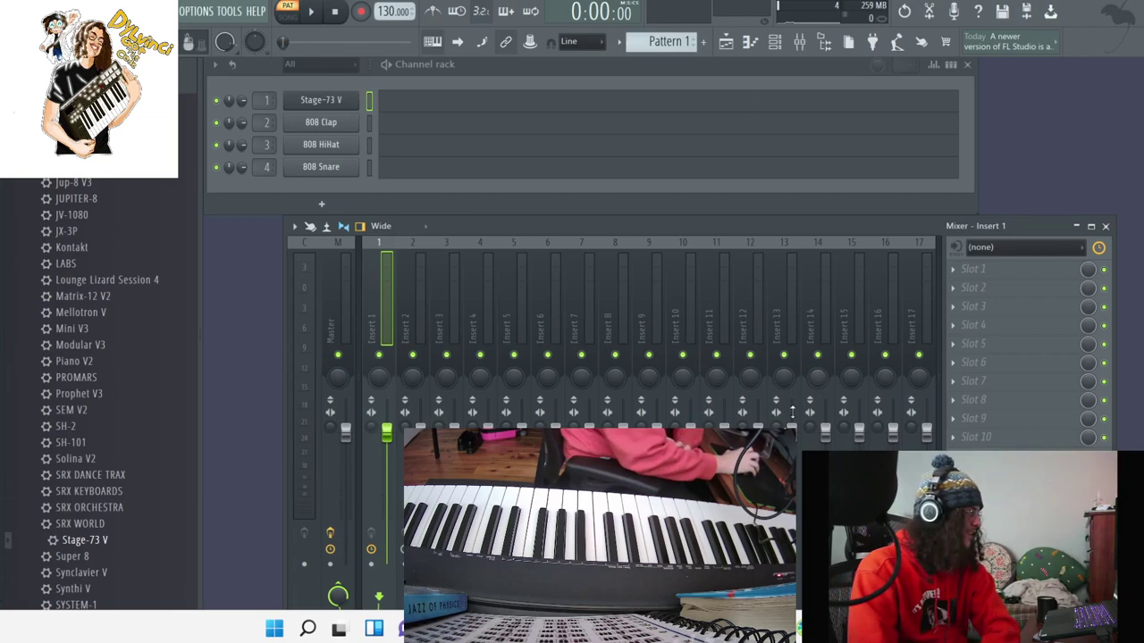
# Open the Stage-73 V instrument from the channel rack and move its window clear of the channel names.
pyautogui.moveTo(85, 541); pyautogui.dragTo(27, 241)
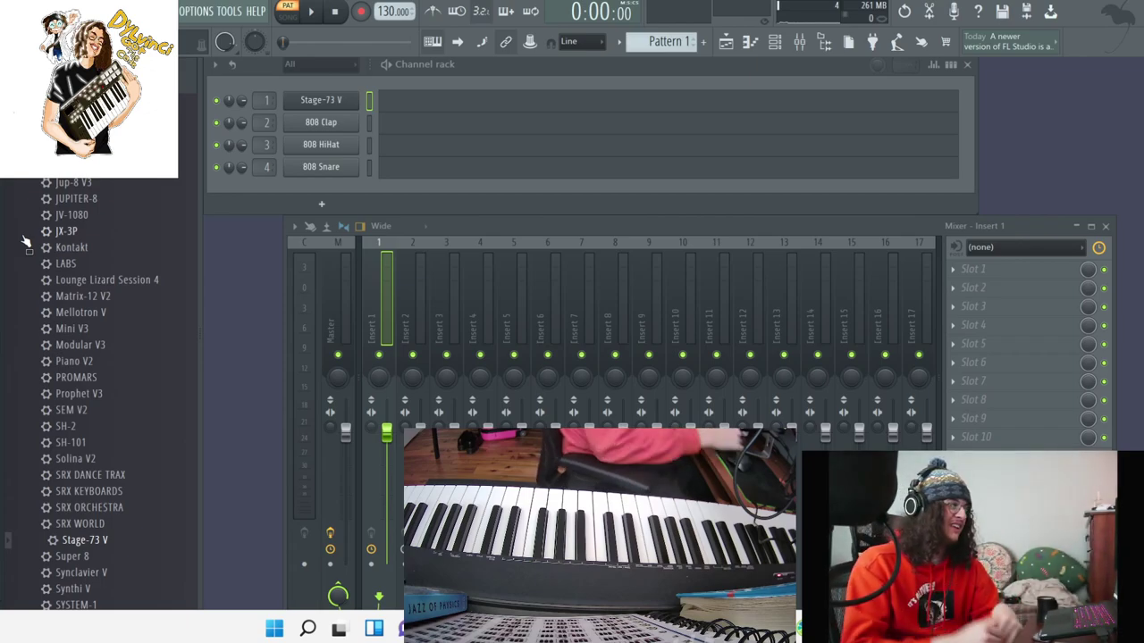
pyautogui.click(319, 105)
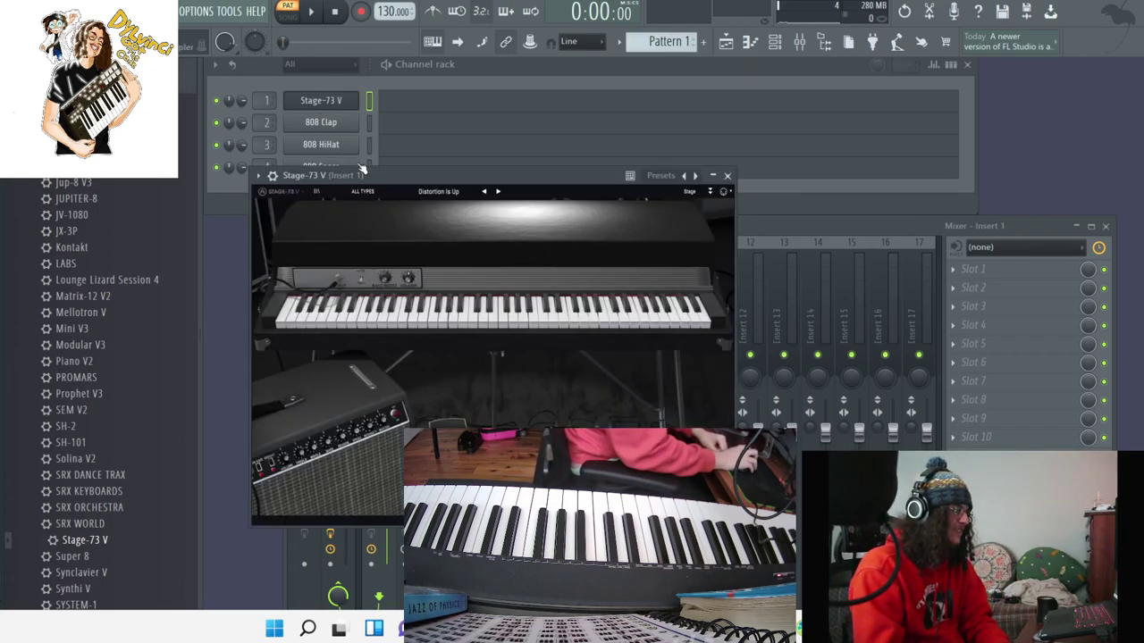
pyautogui.click(357, 168)
pyautogui.click(351, 107)
pyautogui.moveTo(483, 202); pyautogui.dragTo(579, 156)
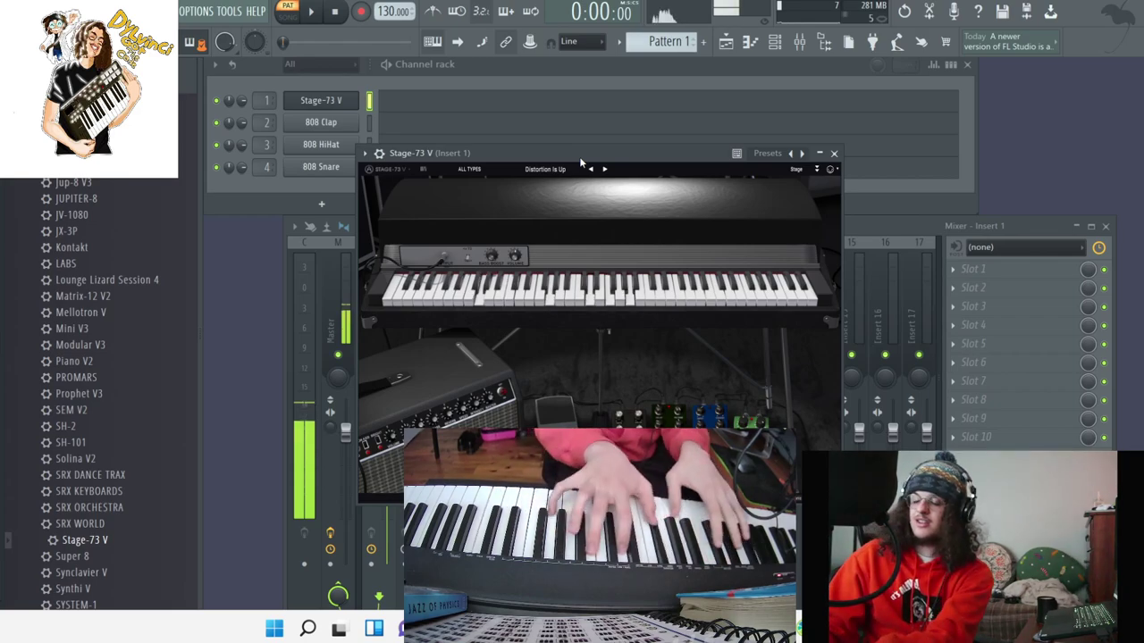
# Audition the Distortion Is Up, R Model, Studio A and RhodesOfCanada presets in Stage-73 V.
pyautogui.click(545, 169)
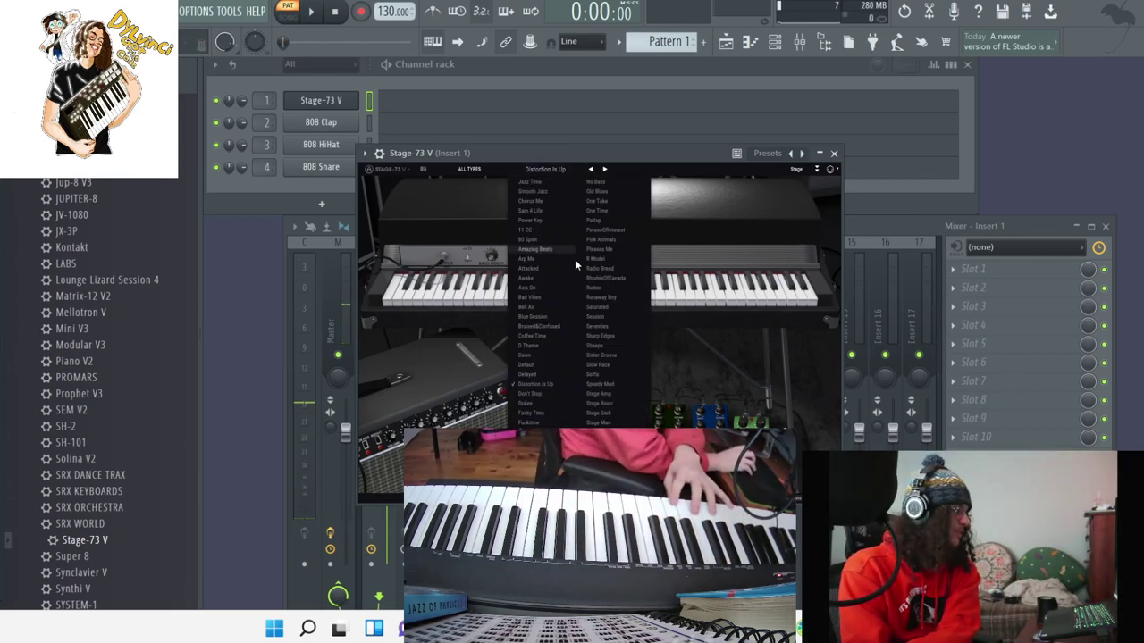
pyautogui.click(531, 384)
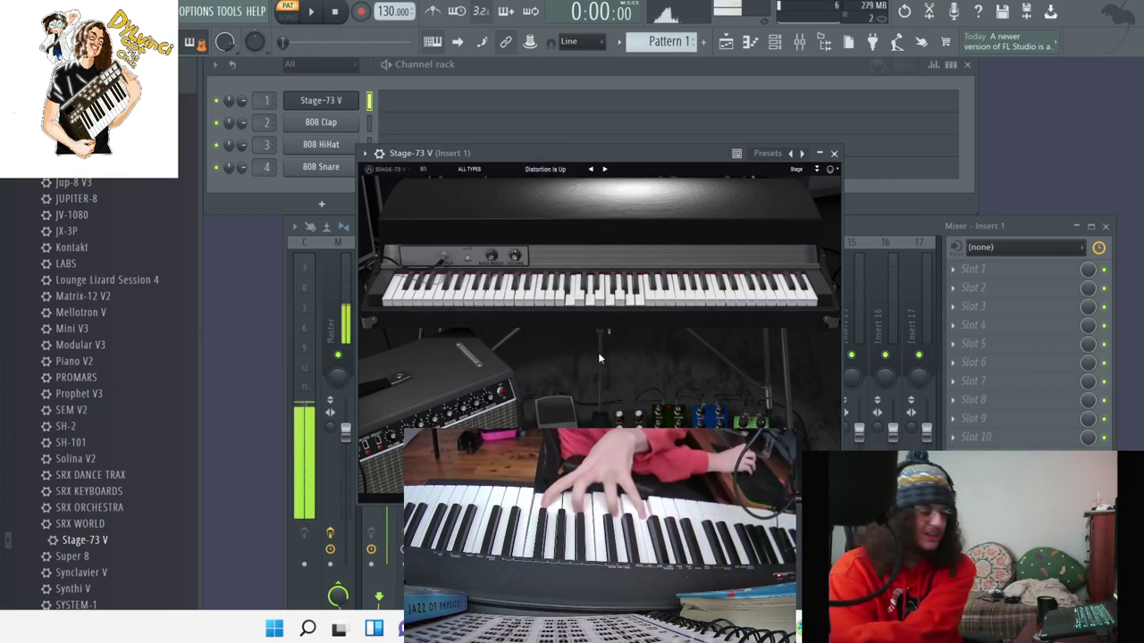
pyautogui.click(572, 170)
pyautogui.click(629, 259)
pyautogui.click(544, 169)
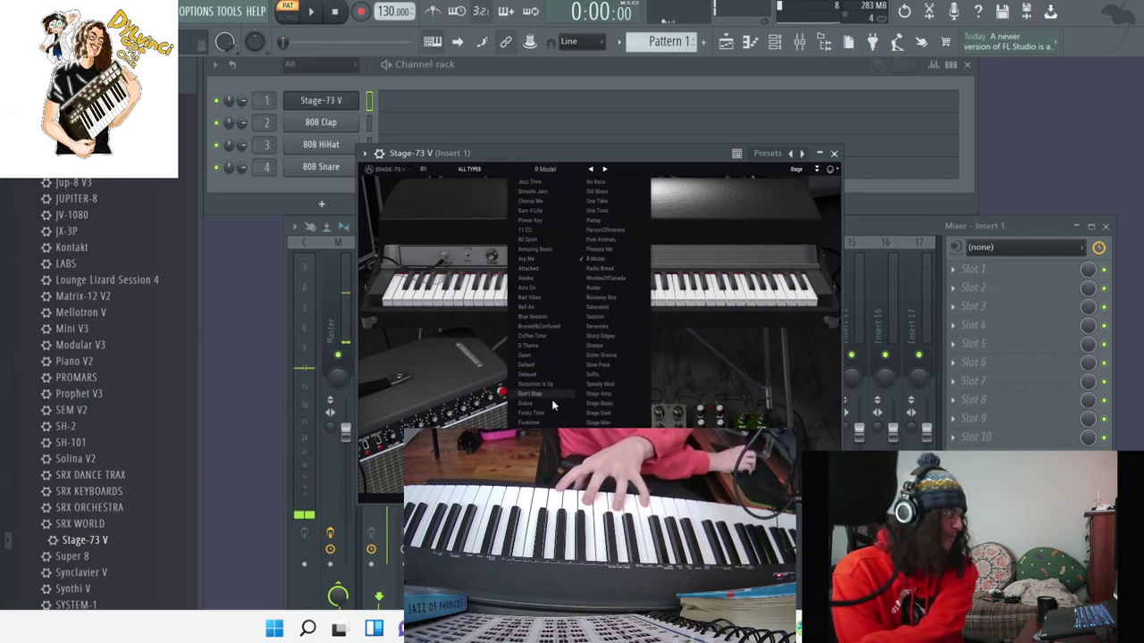
pyautogui.click(553, 400)
pyautogui.click(537, 170)
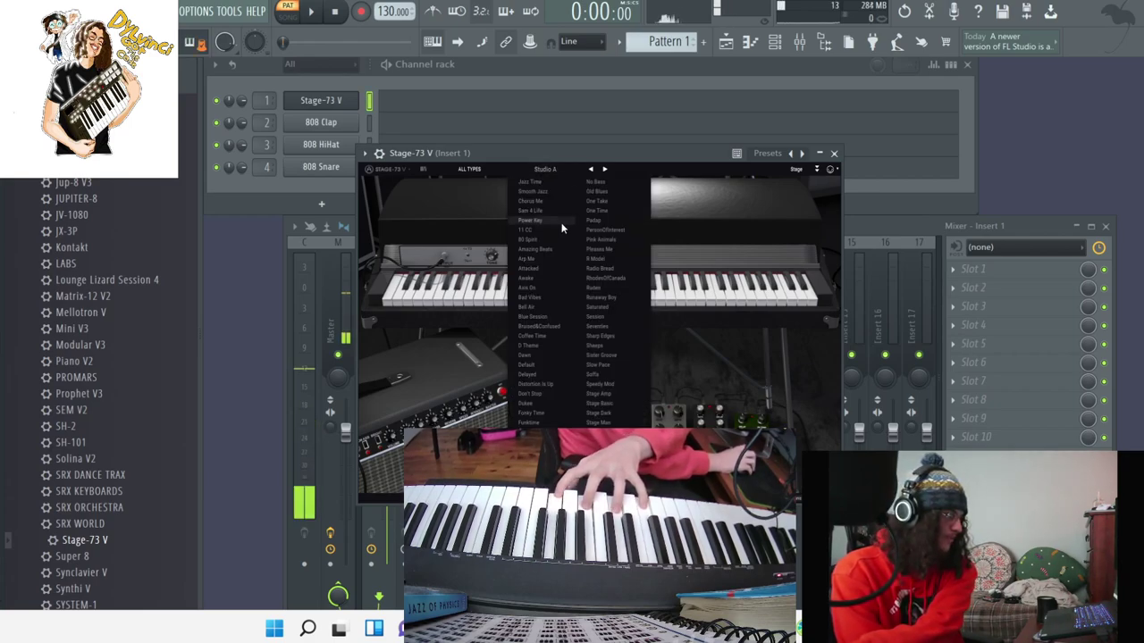
pyautogui.click(590, 287)
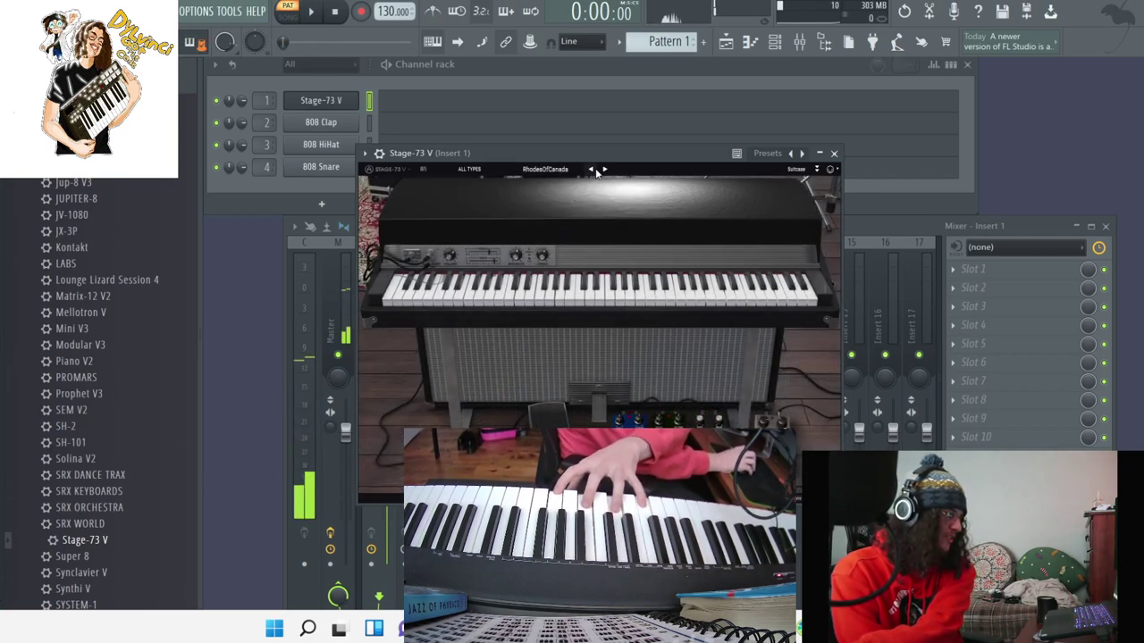
# Load the Stage Dark preset in Stage-73 V and close the instrument window.
pyautogui.click(572, 171)
pyautogui.click(613, 410)
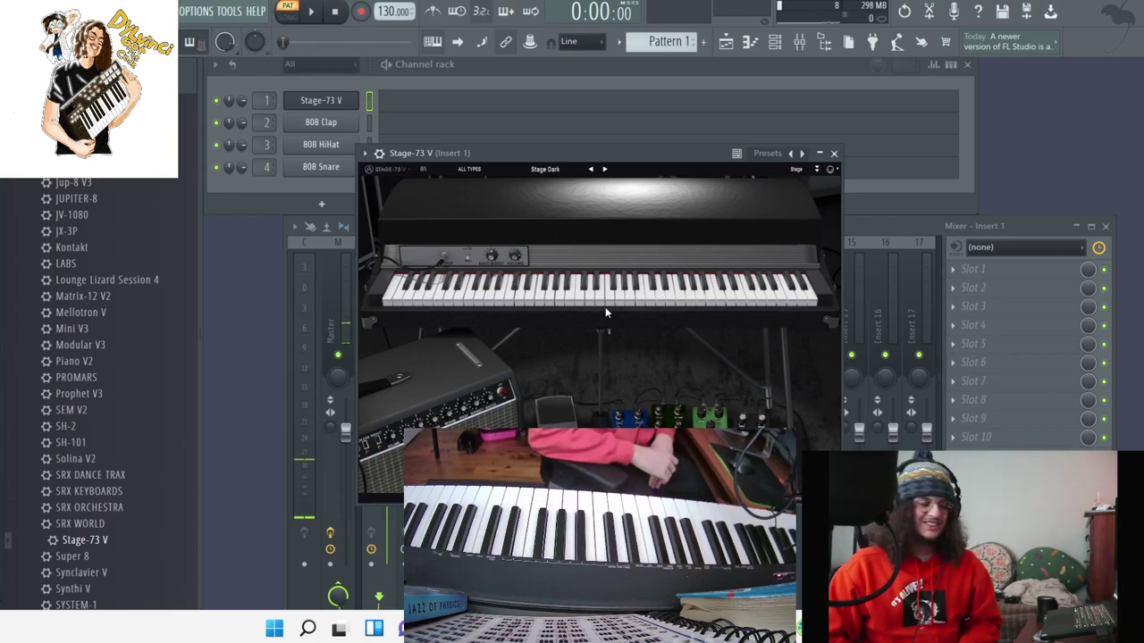
pyautogui.click(834, 153)
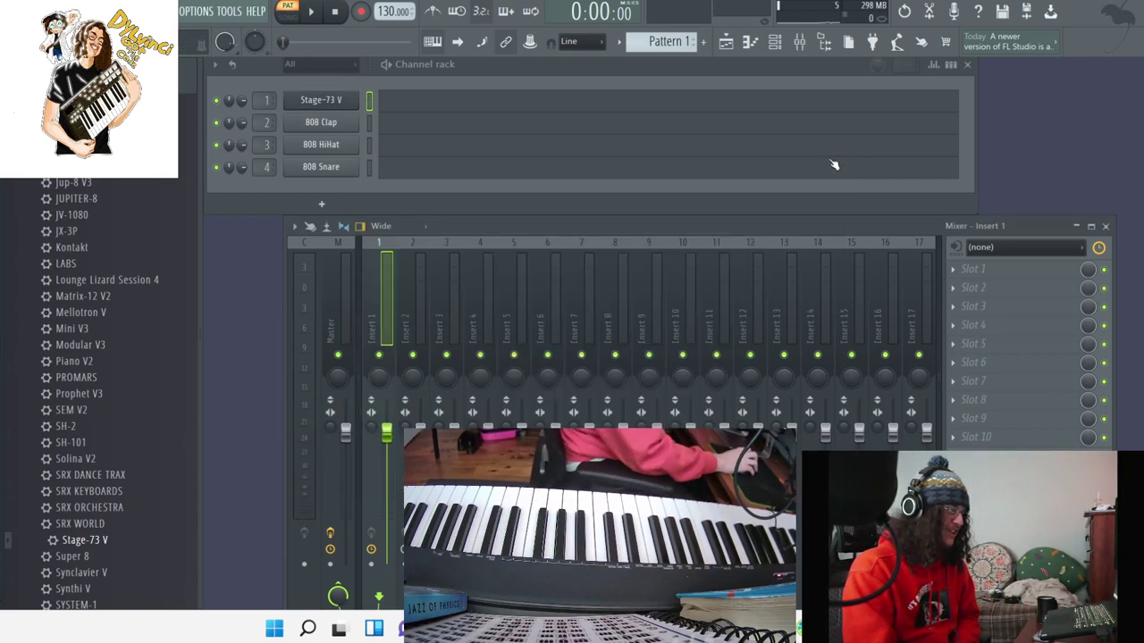
# Add RC-20 Retro Color to slot 1 of mixer Insert 1 and set its noise type to Vinyl 2.
pyautogui.click(968, 277)
pyautogui.moveTo(751, 87)
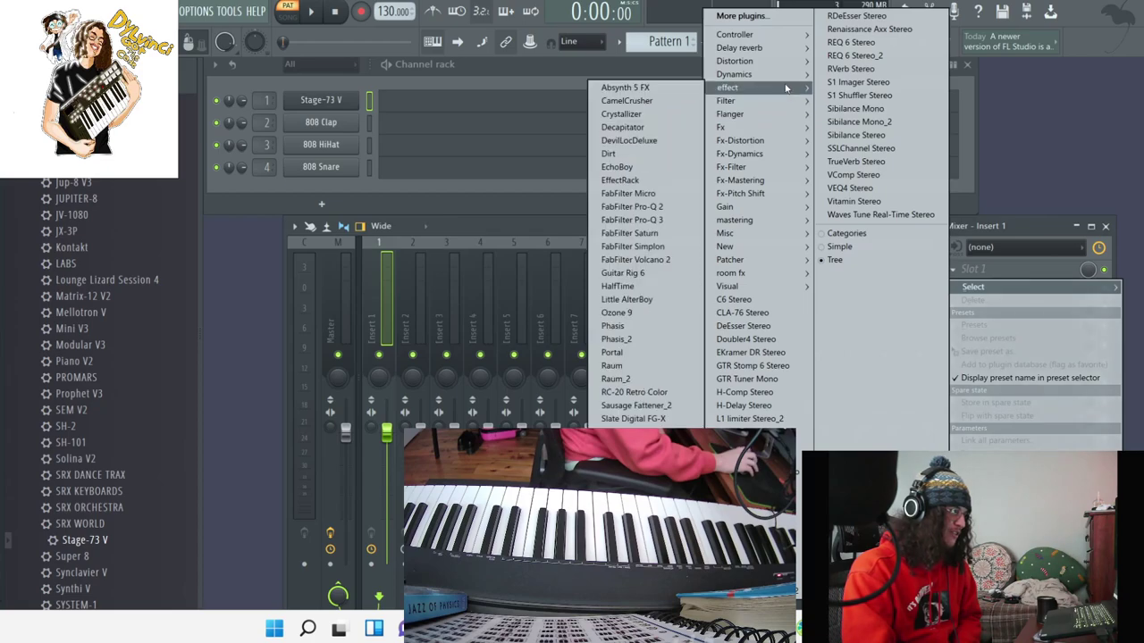
pyautogui.click(635, 392)
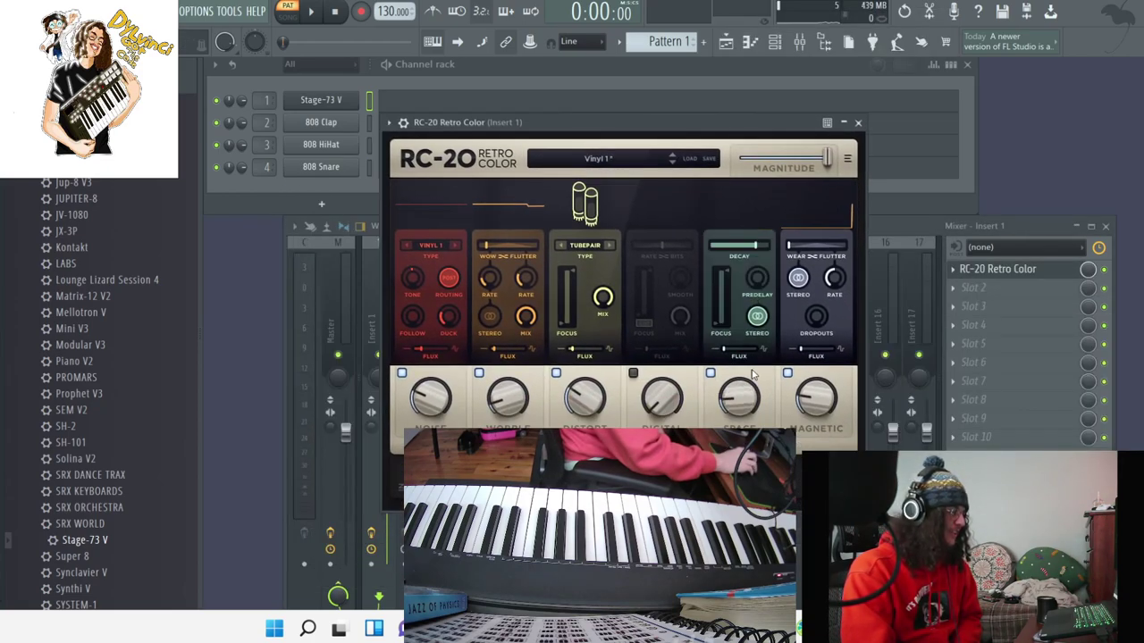
pyautogui.click(457, 244)
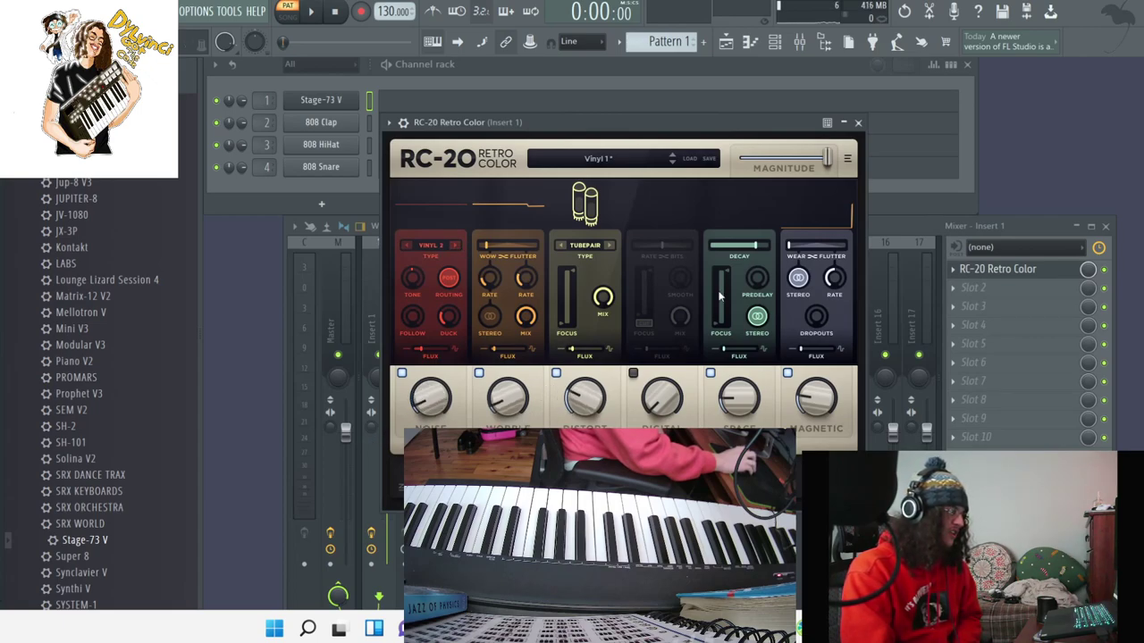
# Add the Cassette effect to slot 2 of mixer Insert 1.
pyautogui.click(995, 292)
pyautogui.moveTo(725, 128)
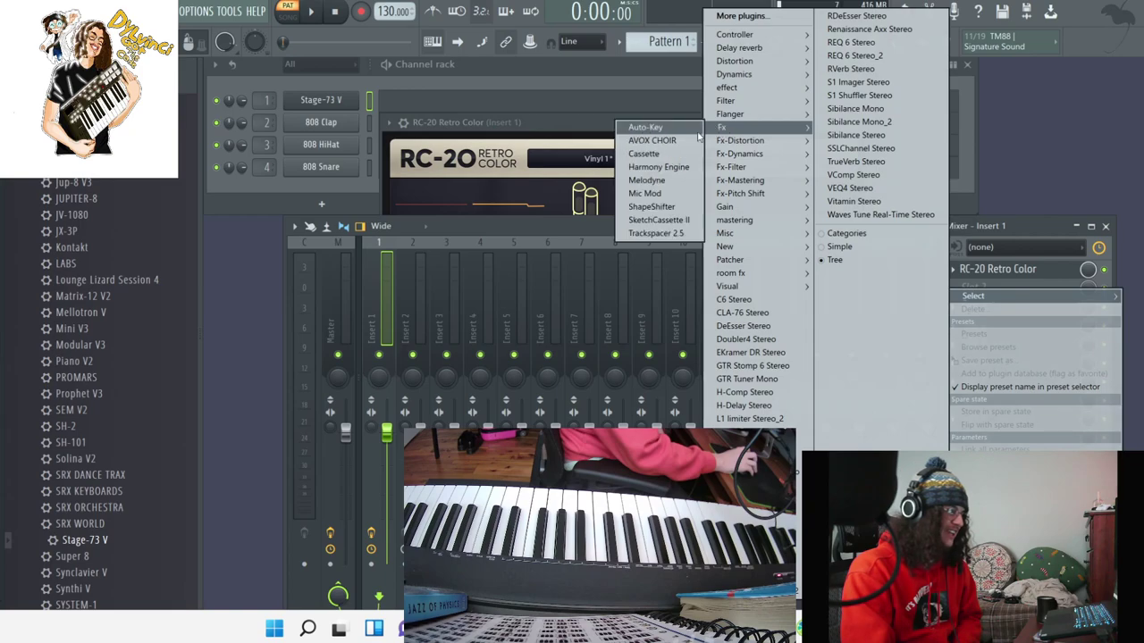
pyautogui.click(665, 155)
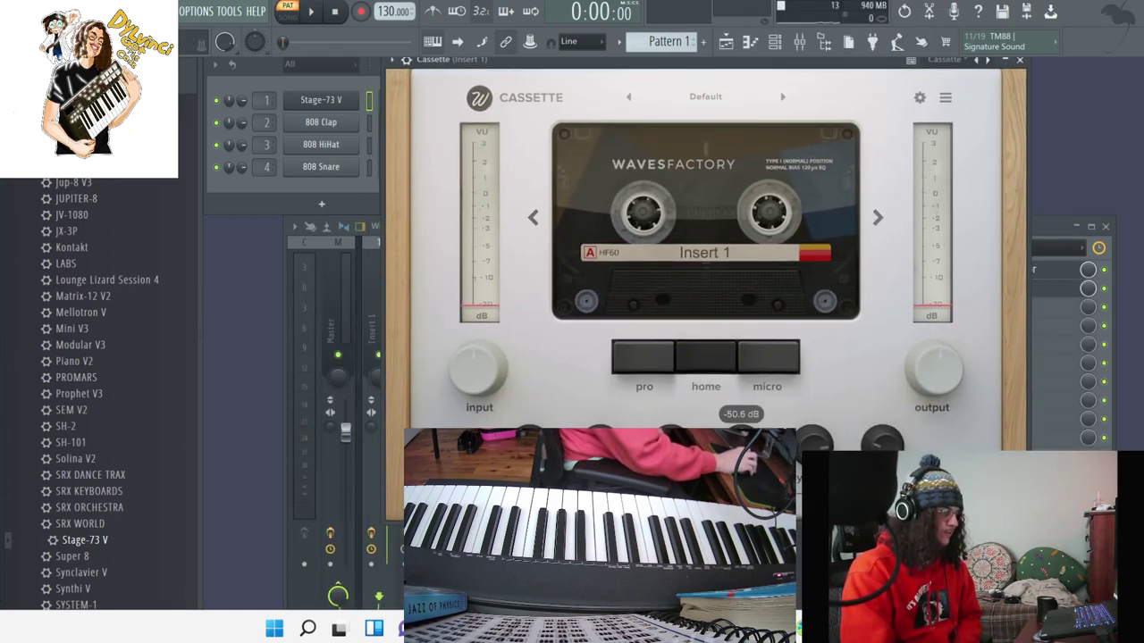
# Review Cassette's advanced tape settings and close the Cassette and RC-20 windows.
pyautogui.click(920, 98)
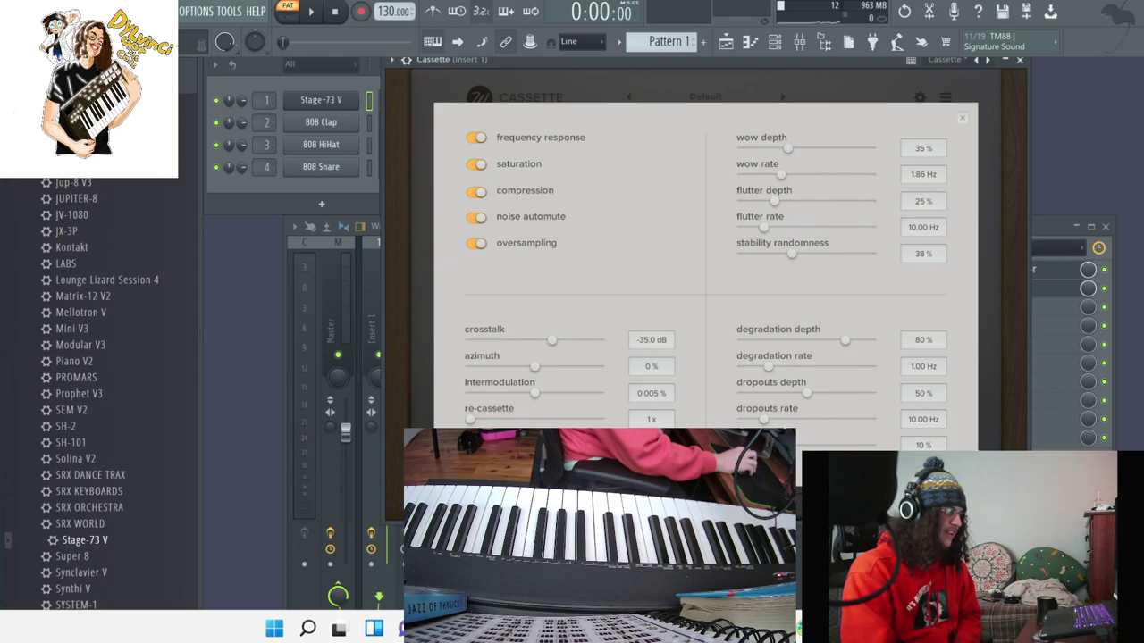
pyautogui.moveTo(747, 444); pyautogui.dragTo(827, 445)
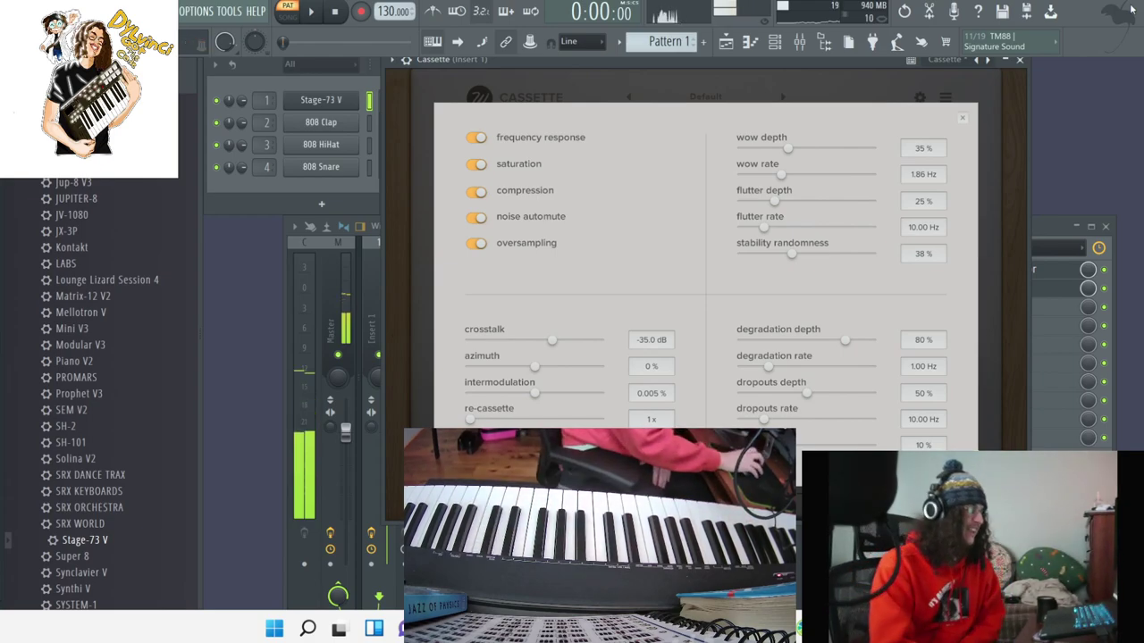
pyautogui.click(1020, 61)
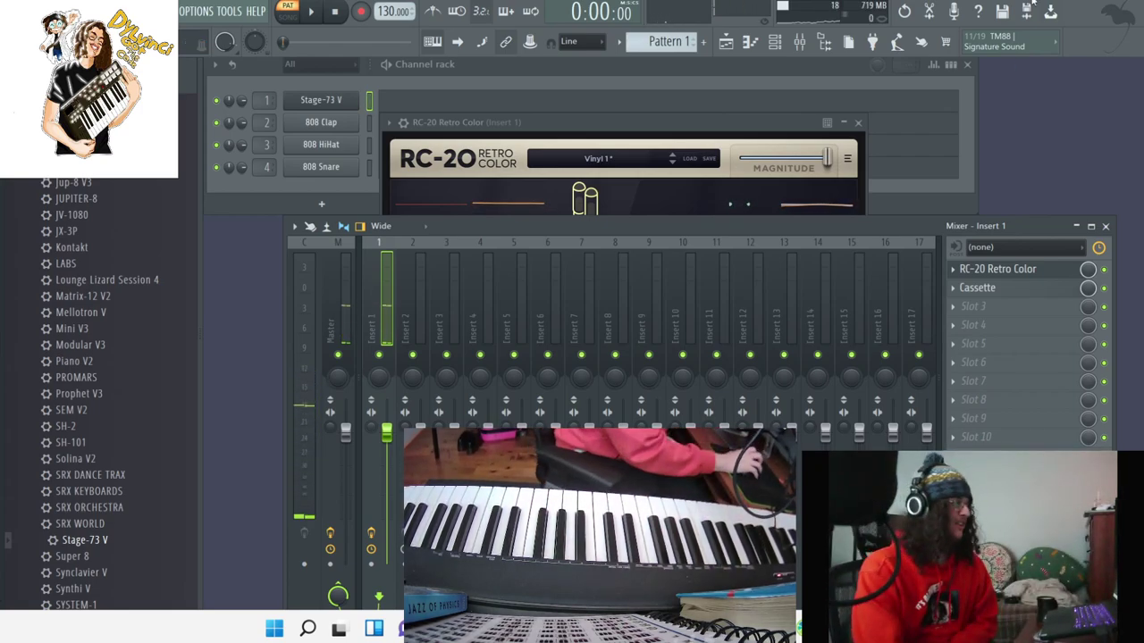
pyautogui.click(858, 123)
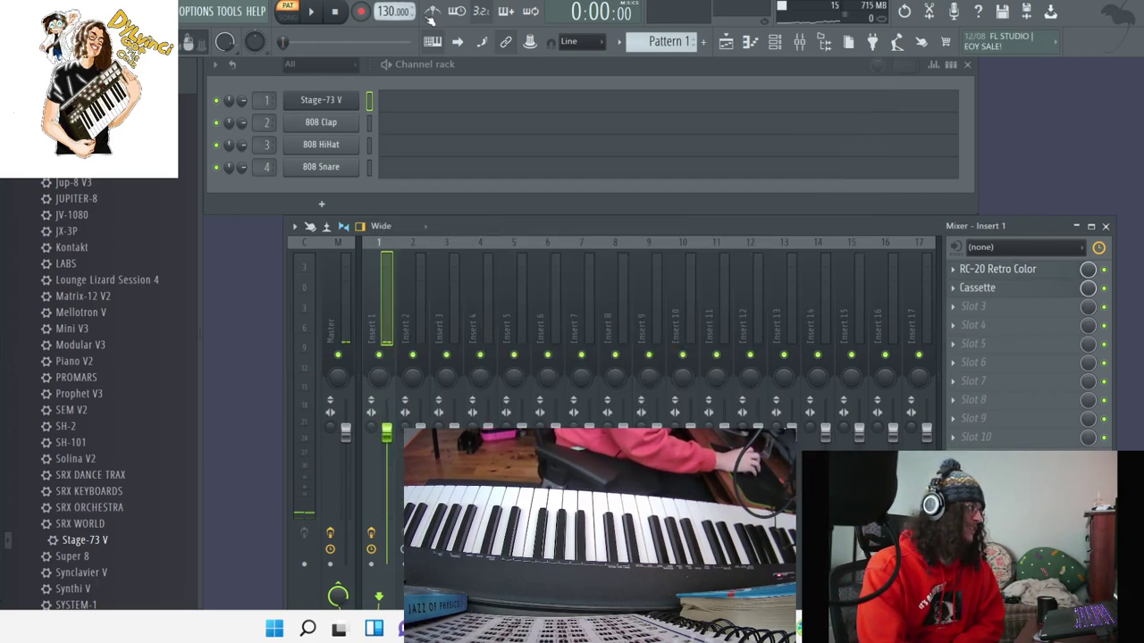
# Record a chord progression with Stage-73 V into Pattern 1 at 144 BPM and play it back.
pyautogui.click(360, 12)
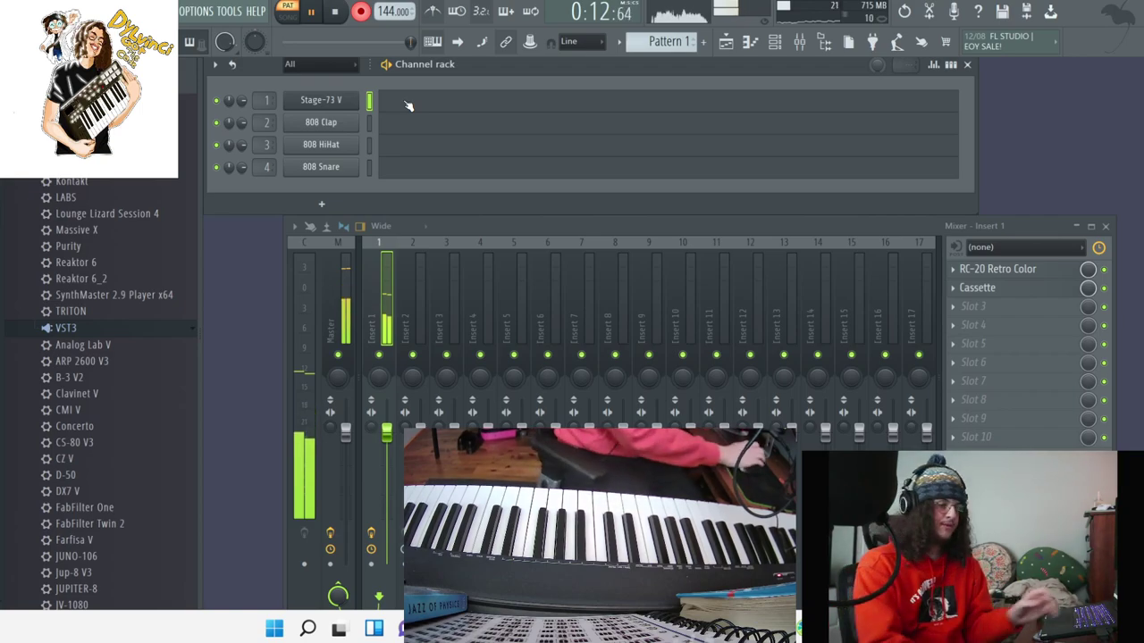
pyautogui.click(334, 11)
pyautogui.press('space')
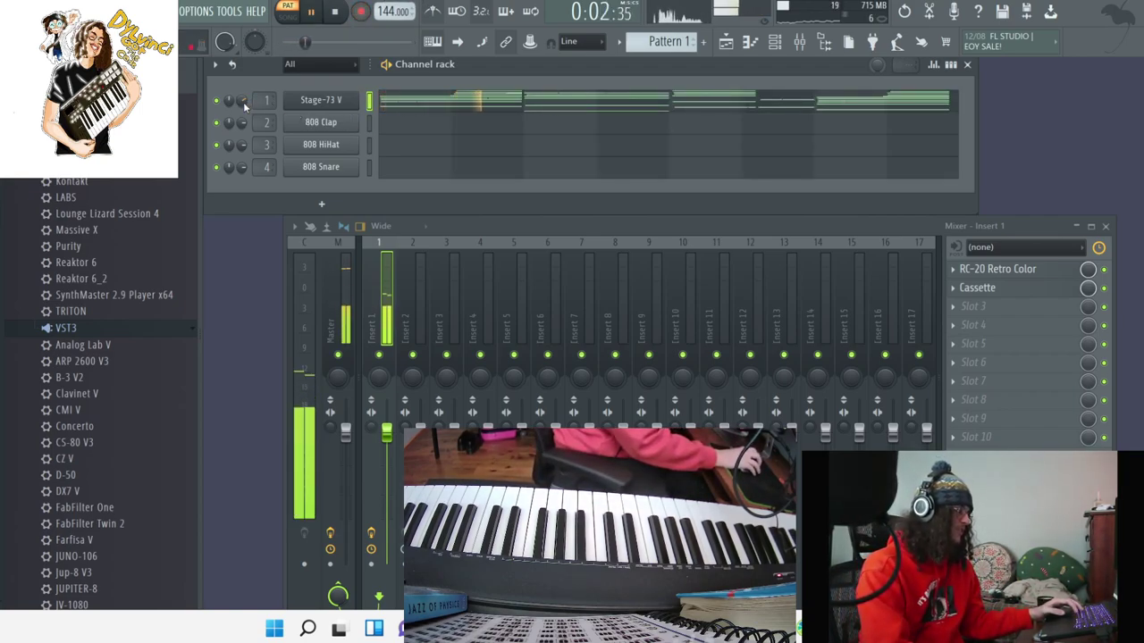
# Open the Stage-73 V piano roll and align the recorded chord at bar 5 to the start of the bar.
pyautogui.click(641, 107)
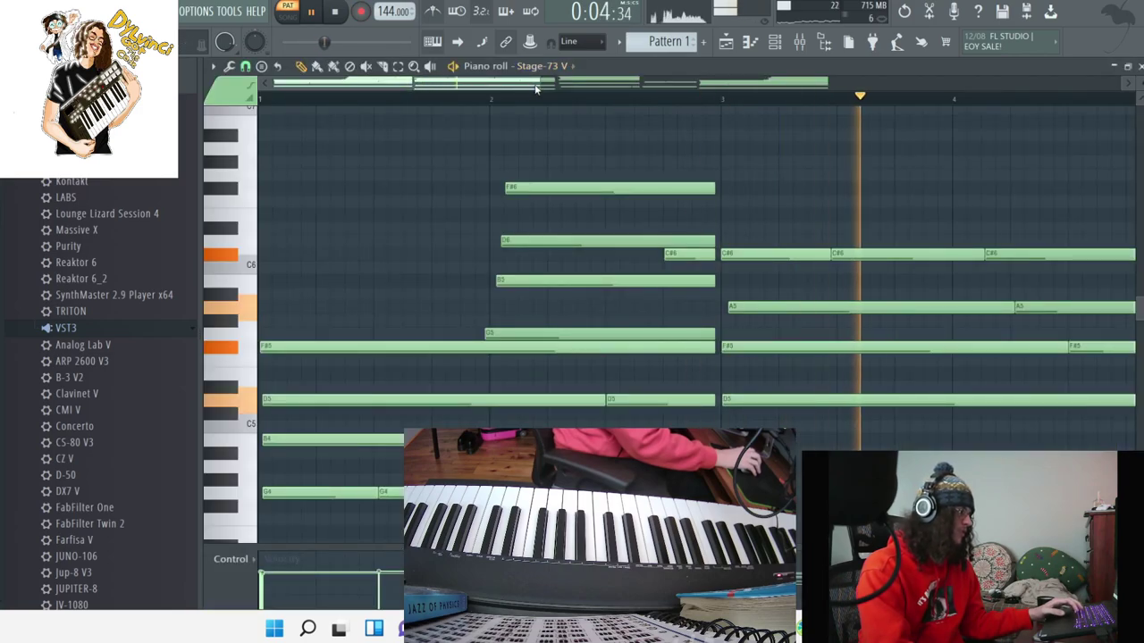
pyautogui.scroll(-4, 773, 186)
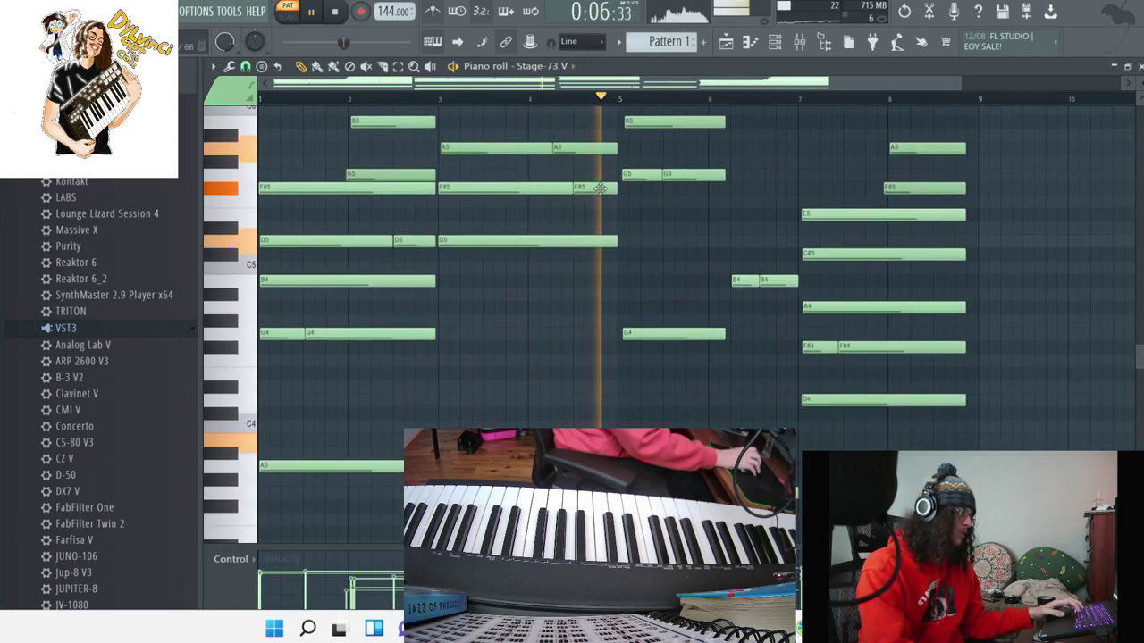
pyautogui.scroll(4, 697, 246)
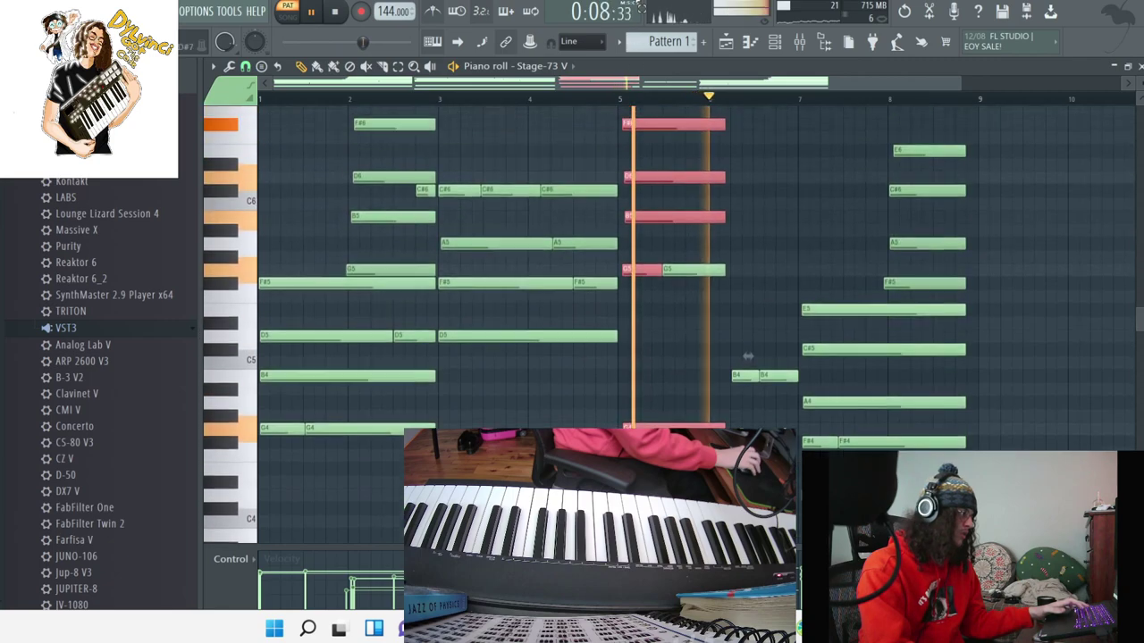
pyautogui.scroll(-3, 661, 250)
pyautogui.press('space')
pyautogui.scroll(-12, 648, 268)
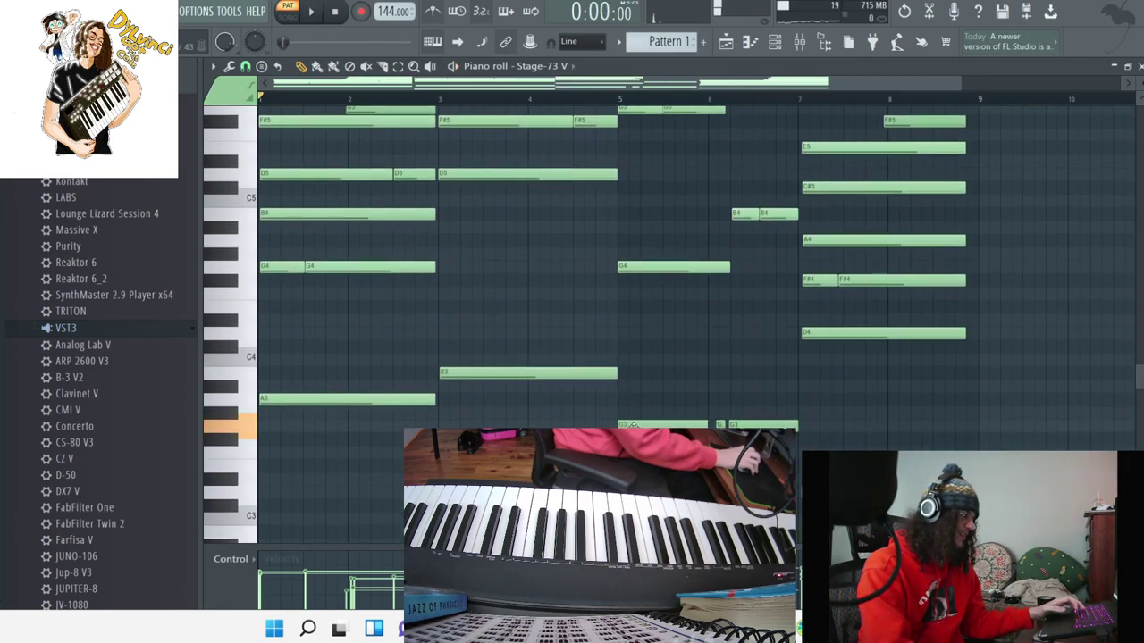
# Transpose the upper notes of the bar 5 chord down one octave and play the pattern back.
pyautogui.scroll(20, 642, 408)
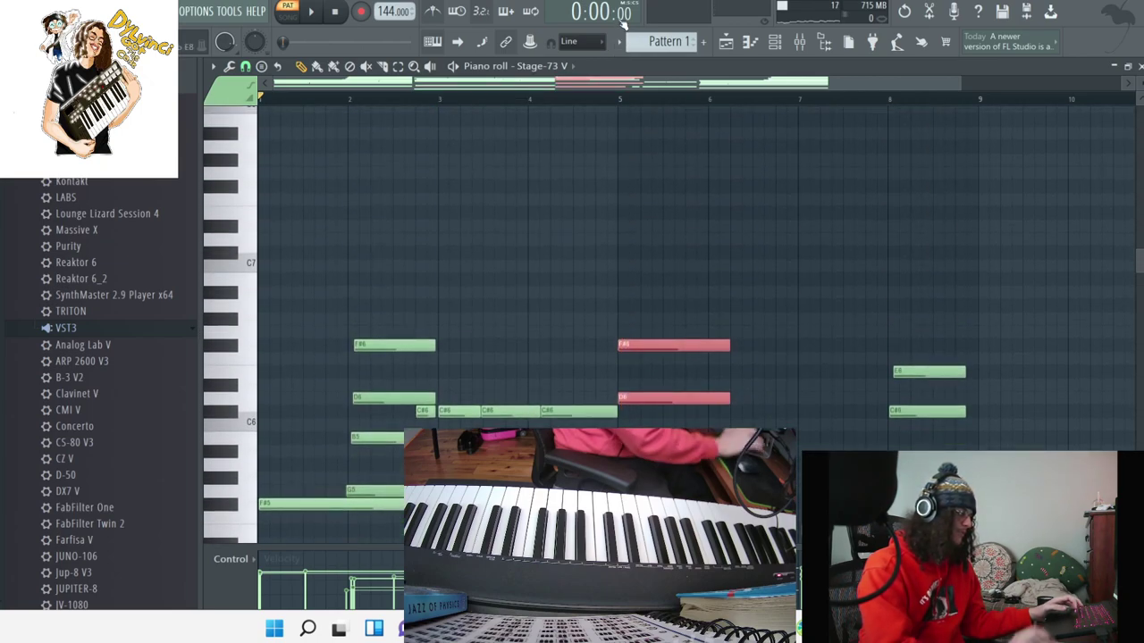
pyautogui.press('space')
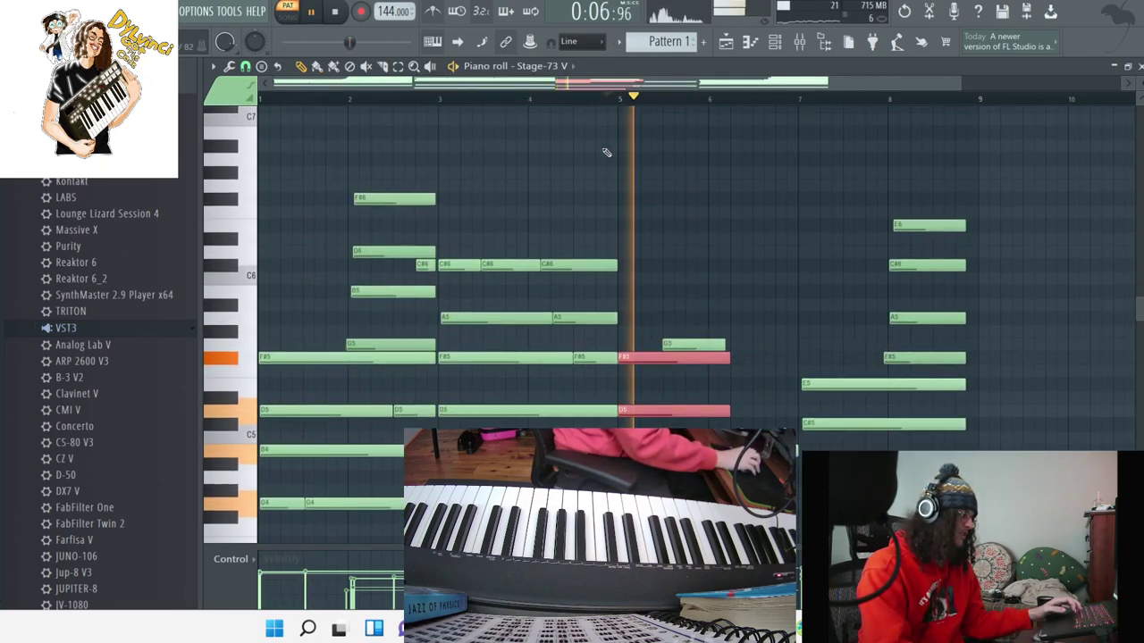
pyautogui.scroll(-1, 701, 293)
pyautogui.scroll(-1, 702, 293)
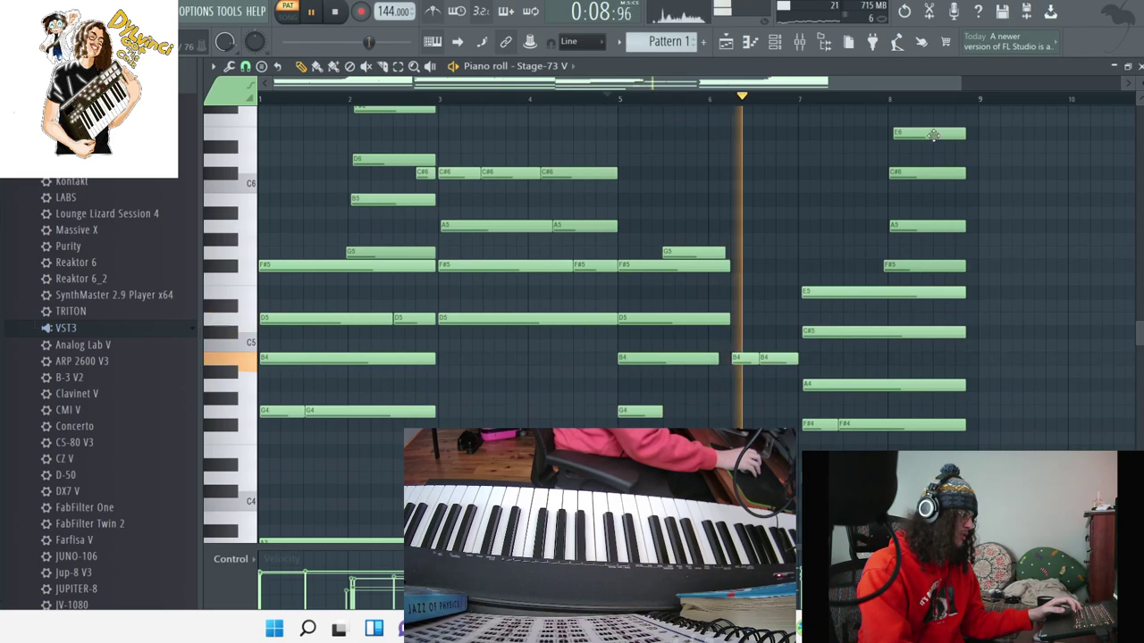
# Delete the short repeated G3 notes in bar 6 and extend the bar 5 G3 note to bar 7.
pyautogui.scroll(-3, 791, 280)
pyautogui.scroll(-2, 791, 281)
pyautogui.moveTo(682, 421); pyautogui.dragTo(695, 226)
pyautogui.rightClick(755, 412)
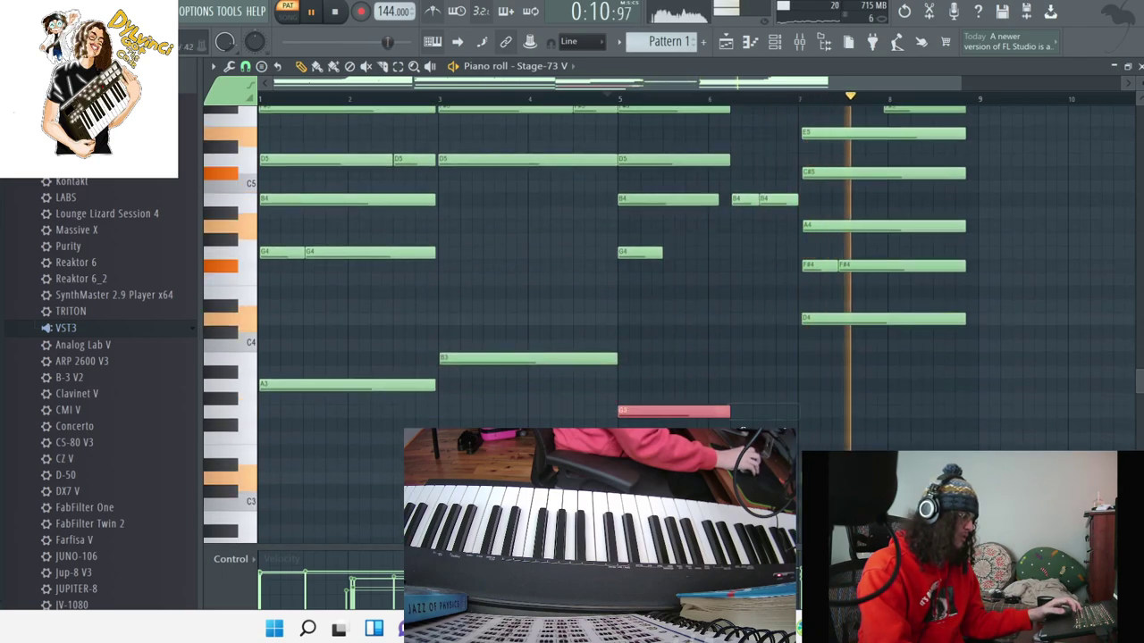
pyautogui.moveTo(729, 413); pyautogui.dragTo(797, 412)
# Extend the remaining bar 5 chord notes and the G2 bass note toward bar 7, and close the piano roll.
pyautogui.scroll(3, 759, 358)
pyautogui.moveTo(707, 301); pyautogui.dragTo(786, 251)
pyautogui.scroll(-10, 714, 339)
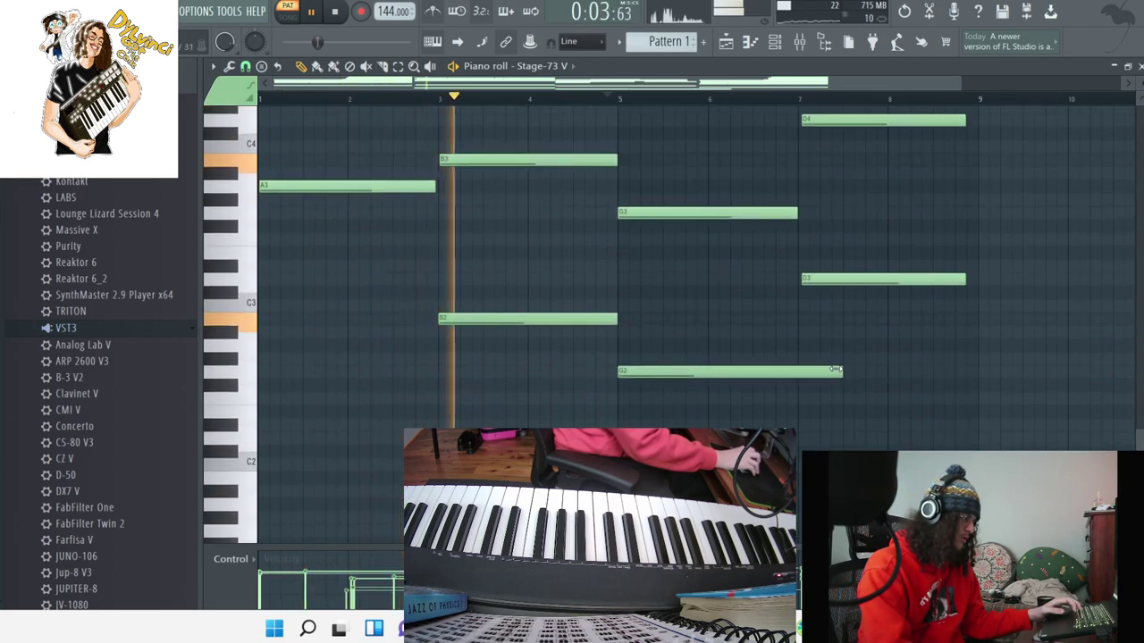
pyautogui.click(1139, 67)
# Stop playback and replace the 808 Clap channel with the Kontakt instrument.
pyautogui.scroll(-4, 96, 193)
pyautogui.scroll(-8, 89, 233)
pyautogui.scroll(6, 81, 286)
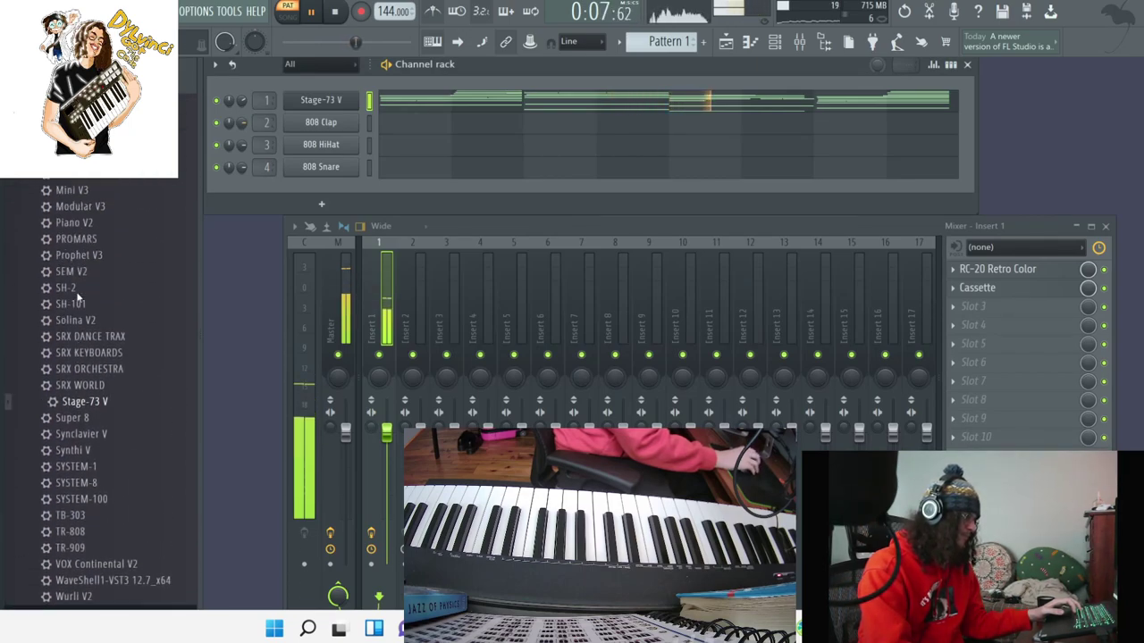
pyautogui.press('space')
pyautogui.moveTo(72, 344); pyautogui.dragTo(329, 122)
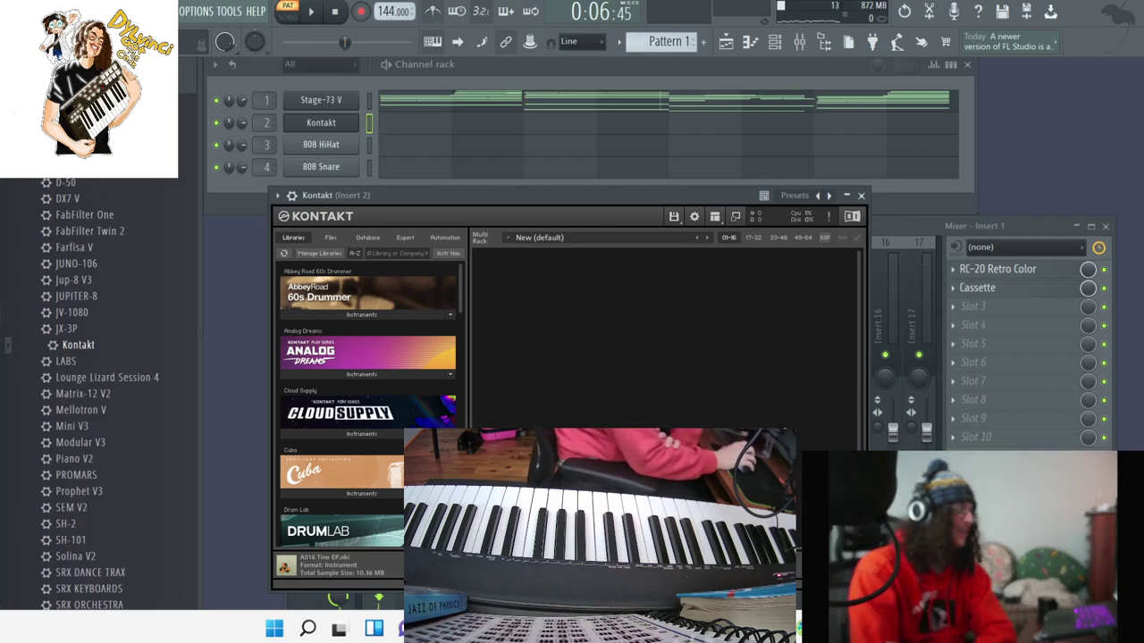
# Load the Scarbee Rickenbacker Bass - Palm Muted instrument from the Kontakt libraries.
pyautogui.scroll(-3, 306, 429)
pyautogui.scroll(-9, 305, 427)
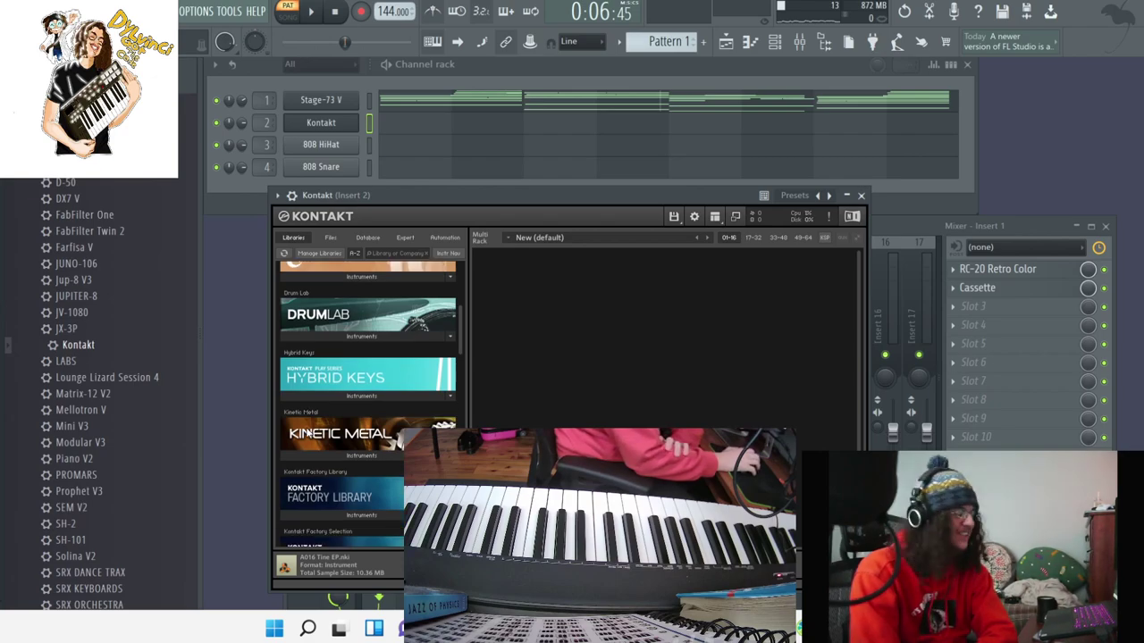
pyautogui.scroll(-6, 304, 426)
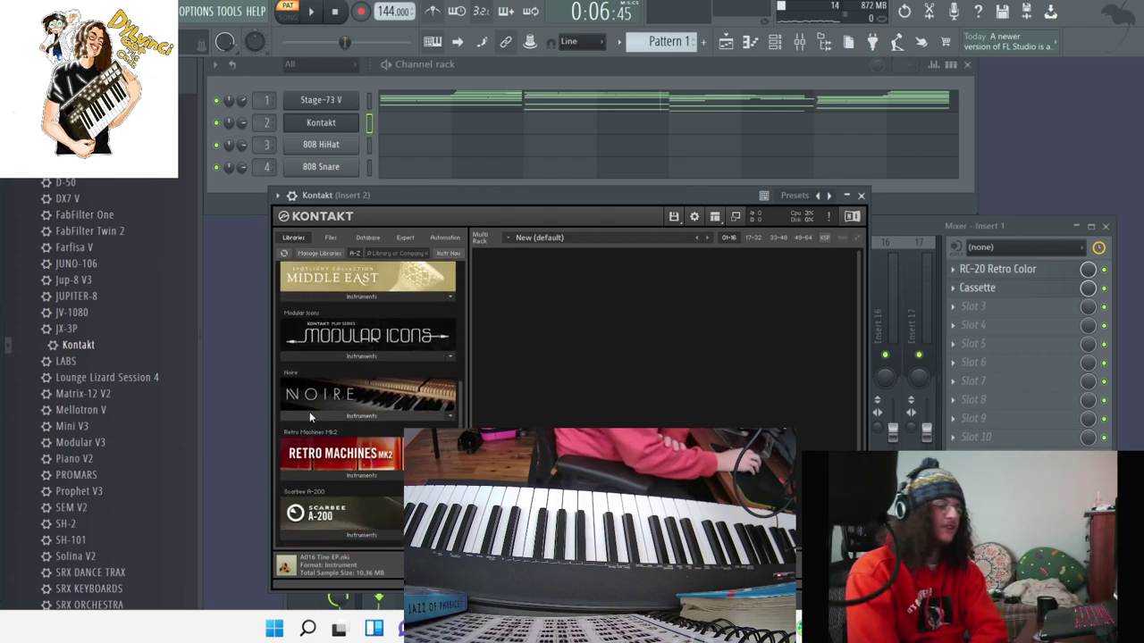
pyautogui.scroll(-2, 329, 381)
pyautogui.click(341, 368)
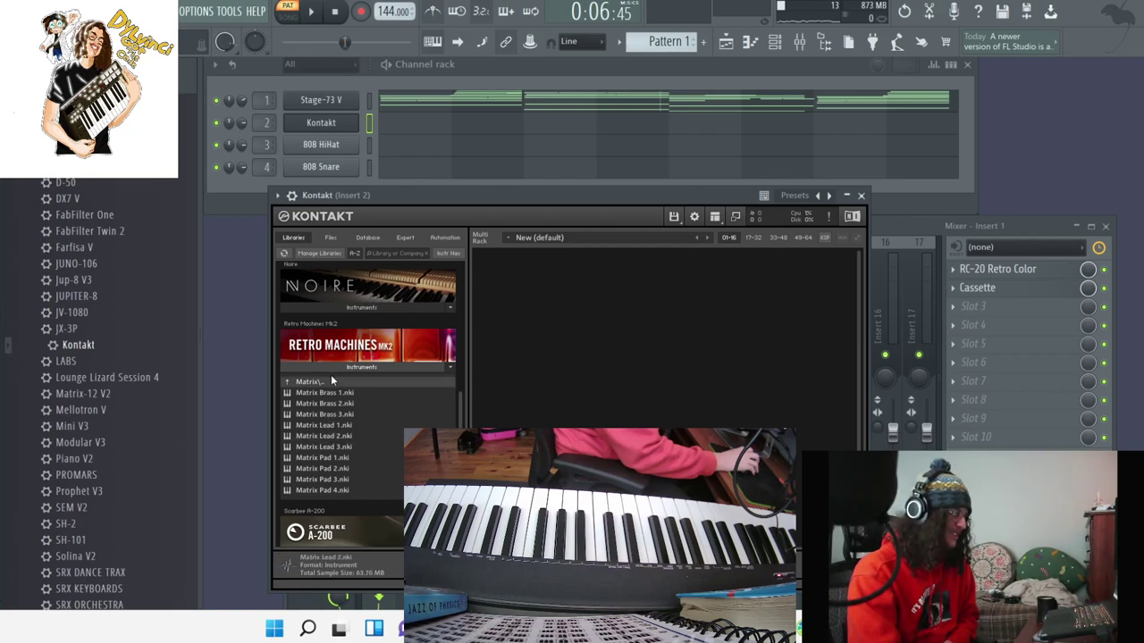
pyautogui.click(331, 369)
pyautogui.scroll(-5, 332, 375)
pyautogui.scroll(1, 331, 383)
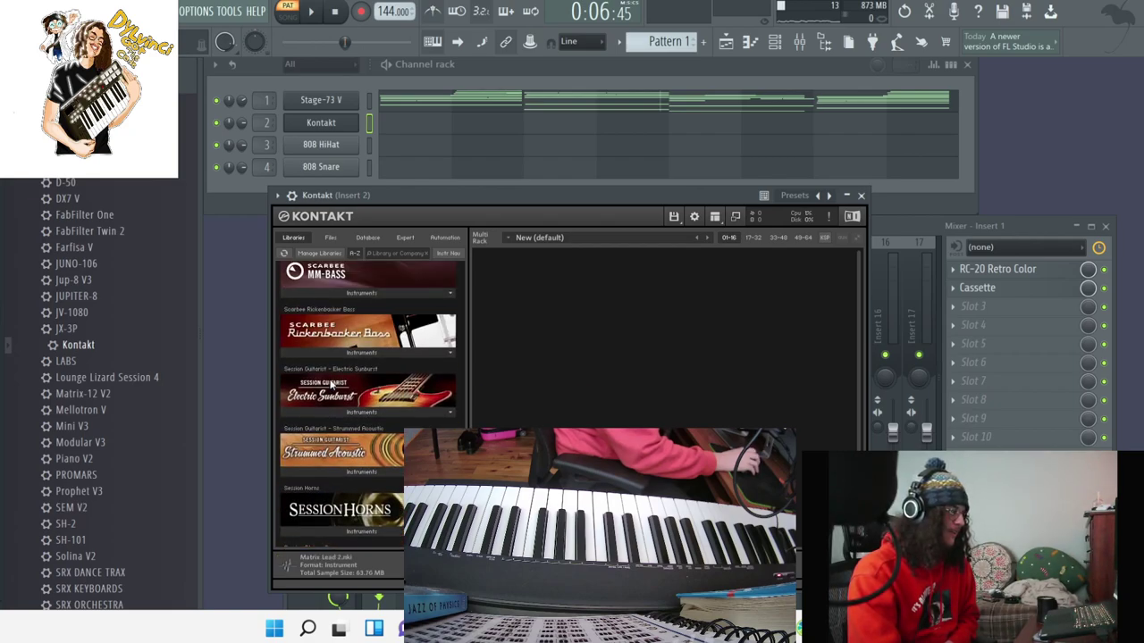
pyautogui.click(341, 352)
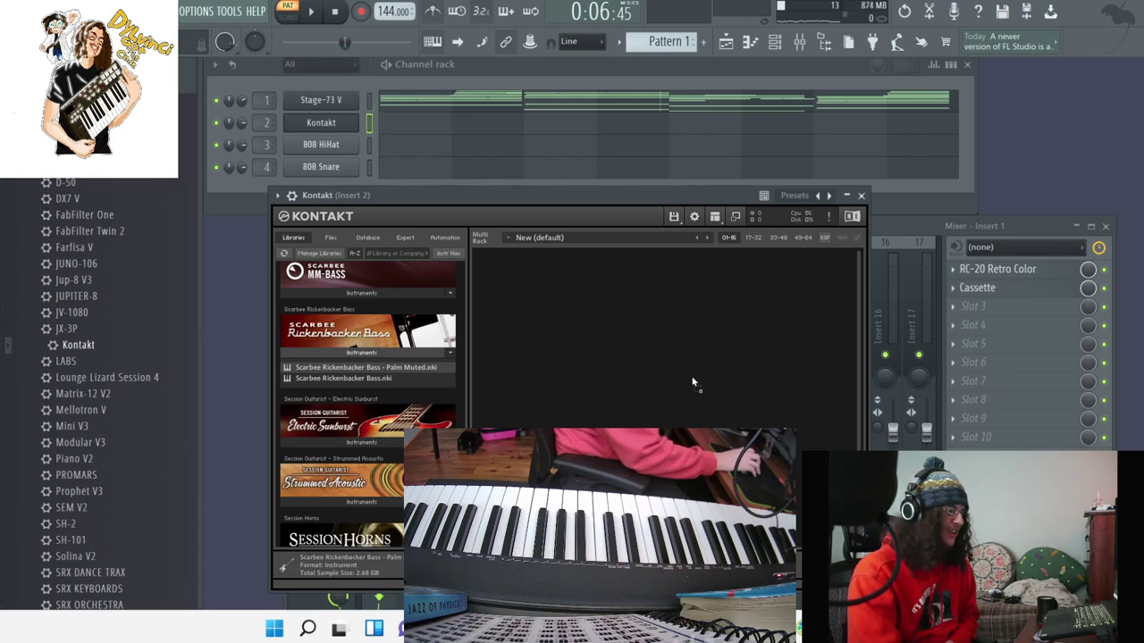
pyautogui.moveTo(571, 328); pyautogui.dragTo(559, 319)
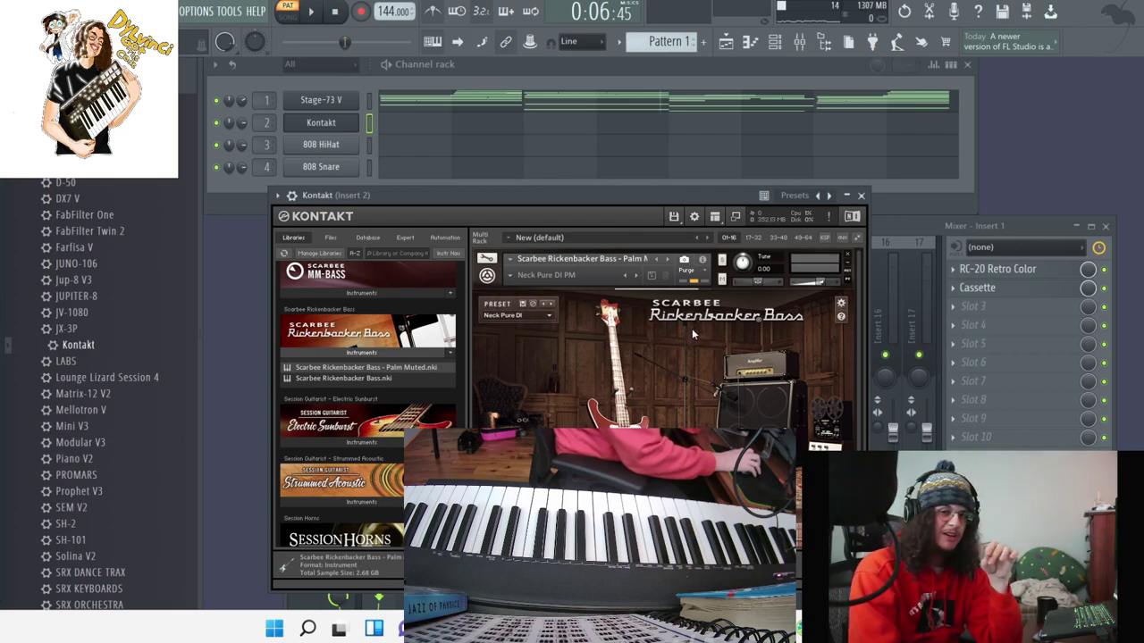
# Set the Rickenbacker Bass preset to Dub Bass and bring the channel rack to the front.
pyautogui.click(550, 316)
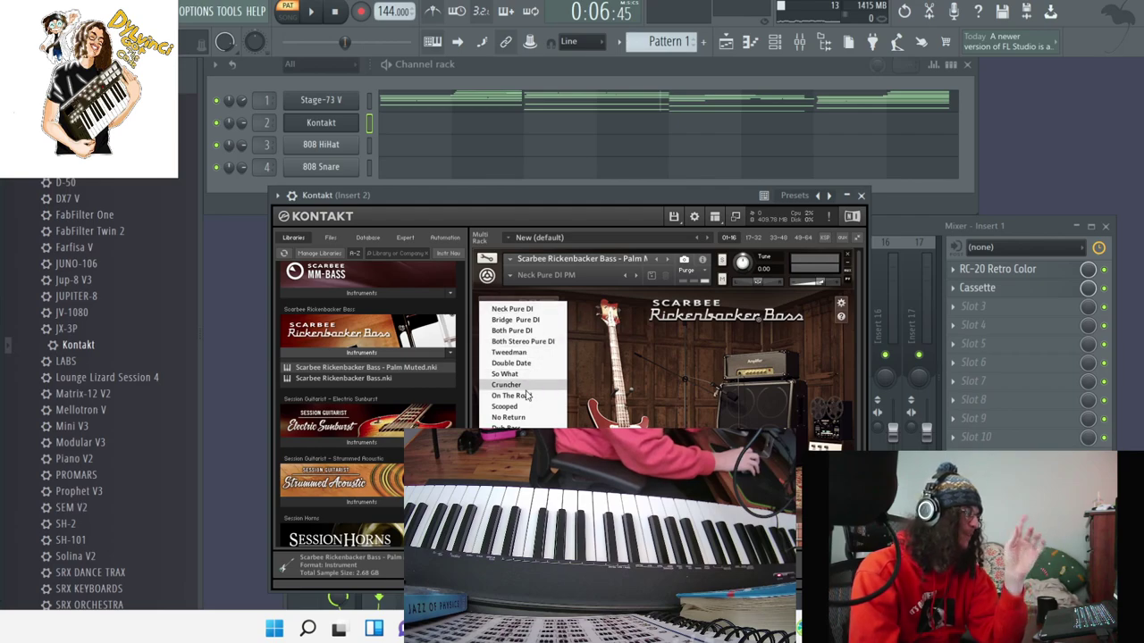
pyautogui.click(518, 429)
pyautogui.click(207, 109)
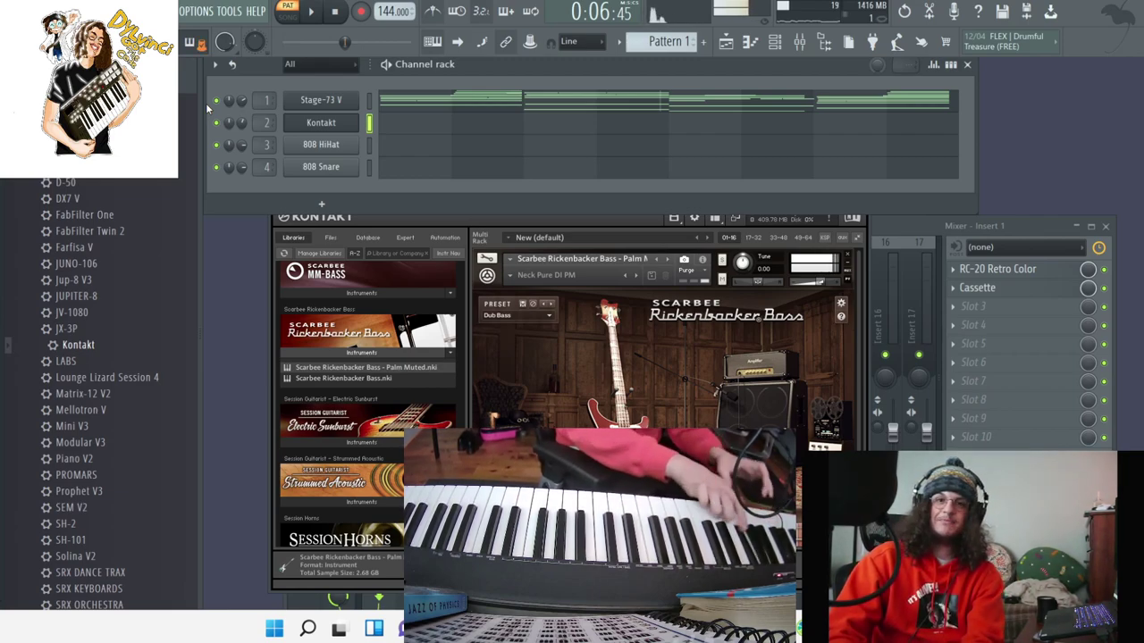
# Record a bass line on the Kontakt channel as notes and automation over the chord pattern.
pyautogui.click(536, 101)
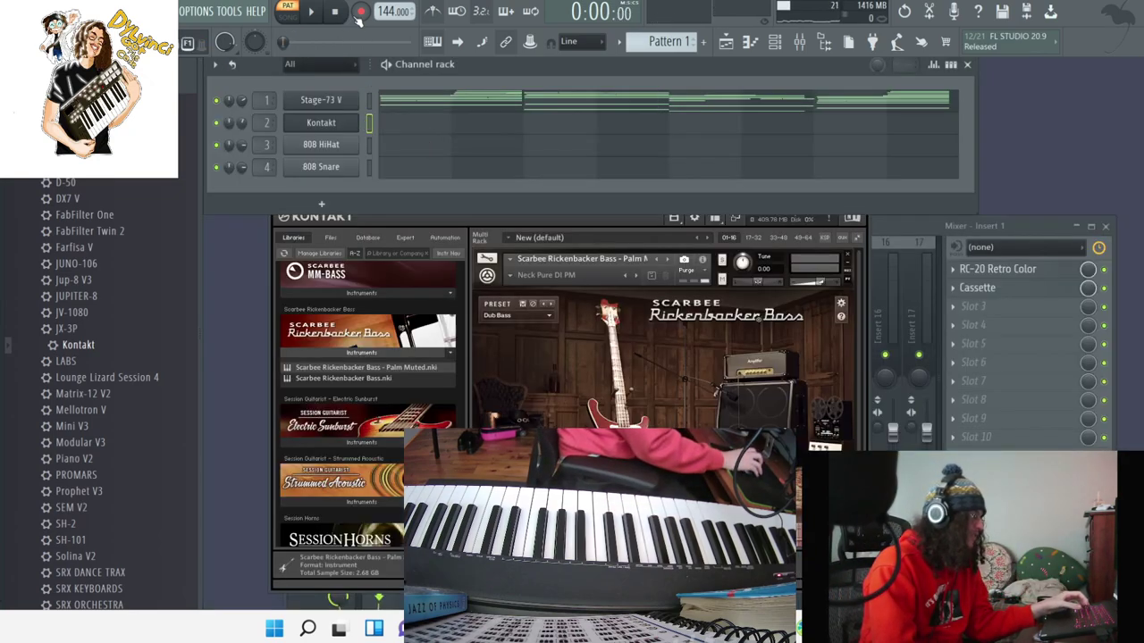
pyautogui.click(357, 16)
pyautogui.click(538, 379)
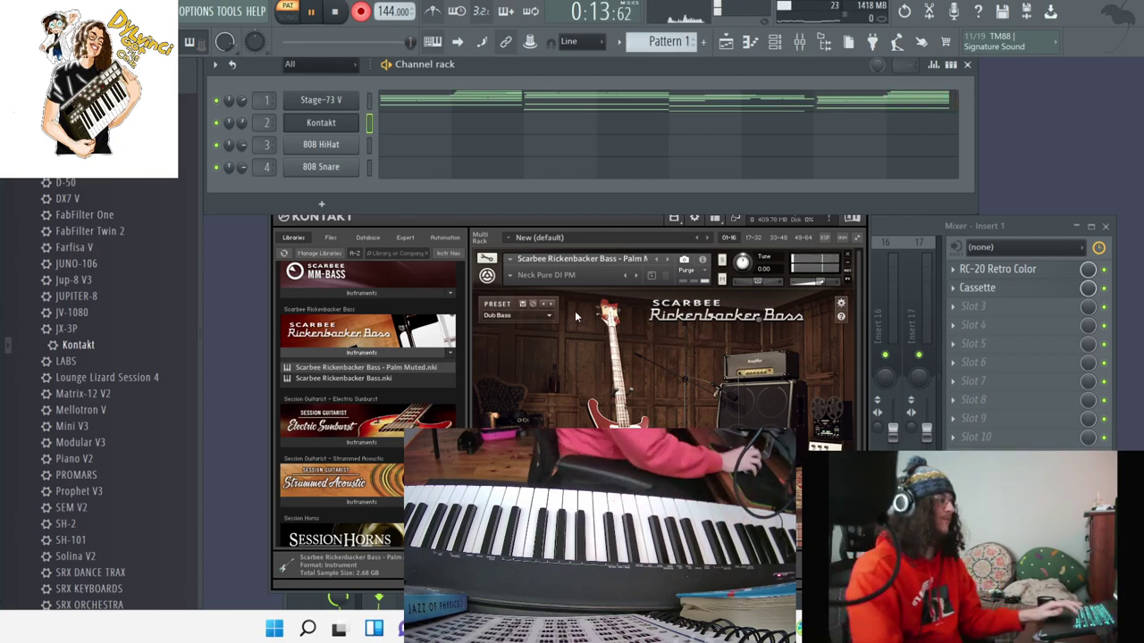
pyautogui.press('space')
# Quantize the recorded bass notes in the piano roll, play the pattern back and close the piano roll.
pyautogui.click(708, 128)
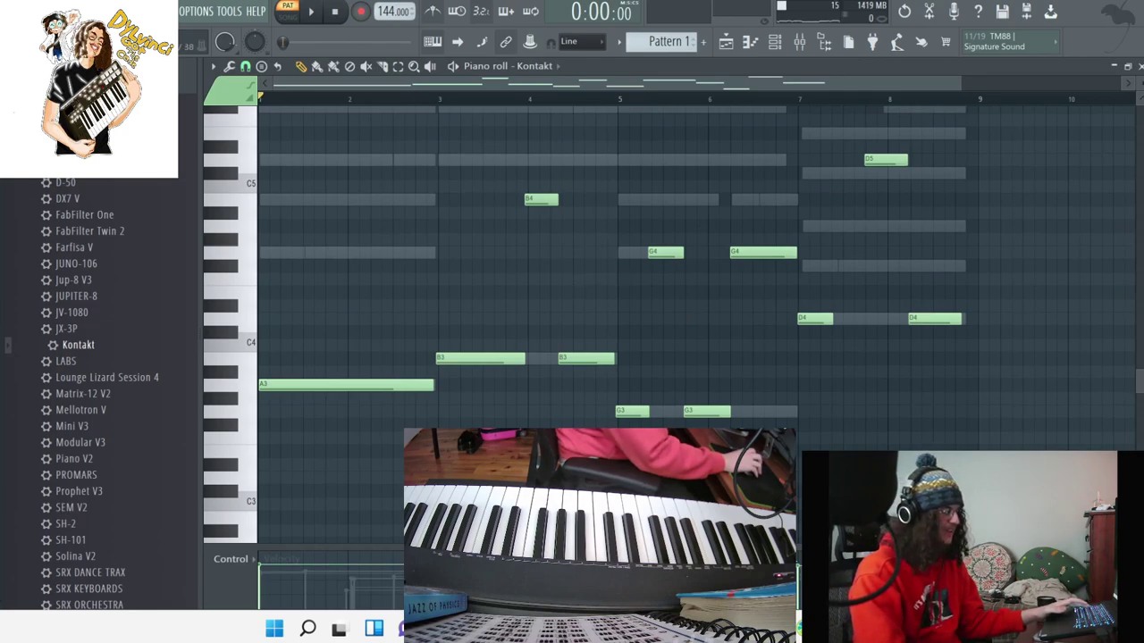
pyautogui.hotkey('ctrl', 'q')
pyautogui.scroll(3, 794, 309)
pyautogui.scroll(-3, 540, 286)
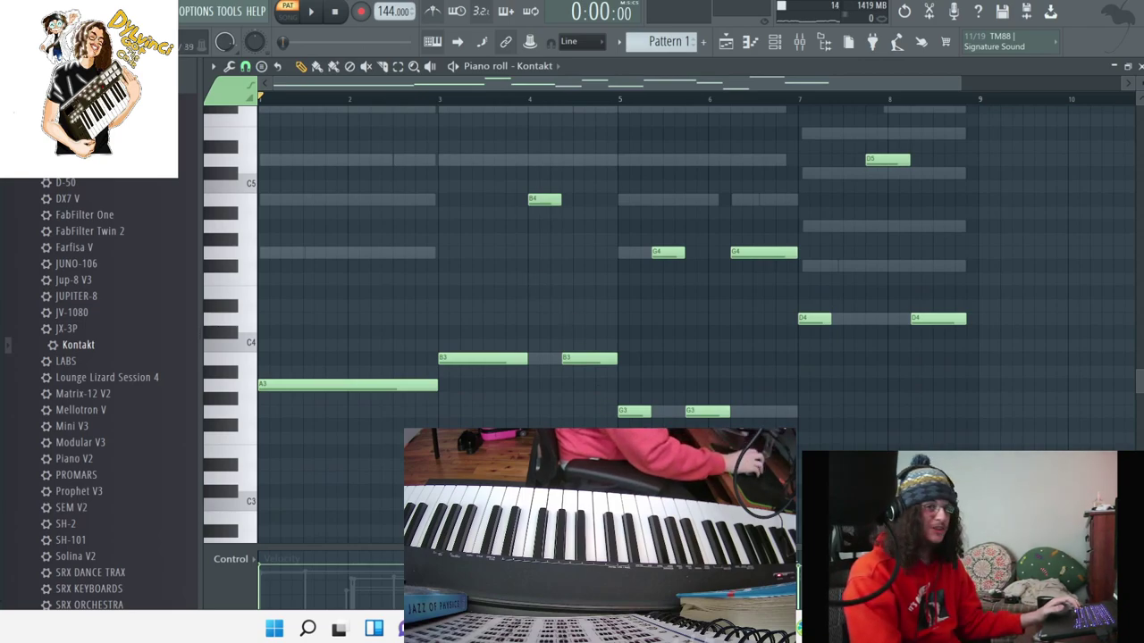
pyautogui.press('space')
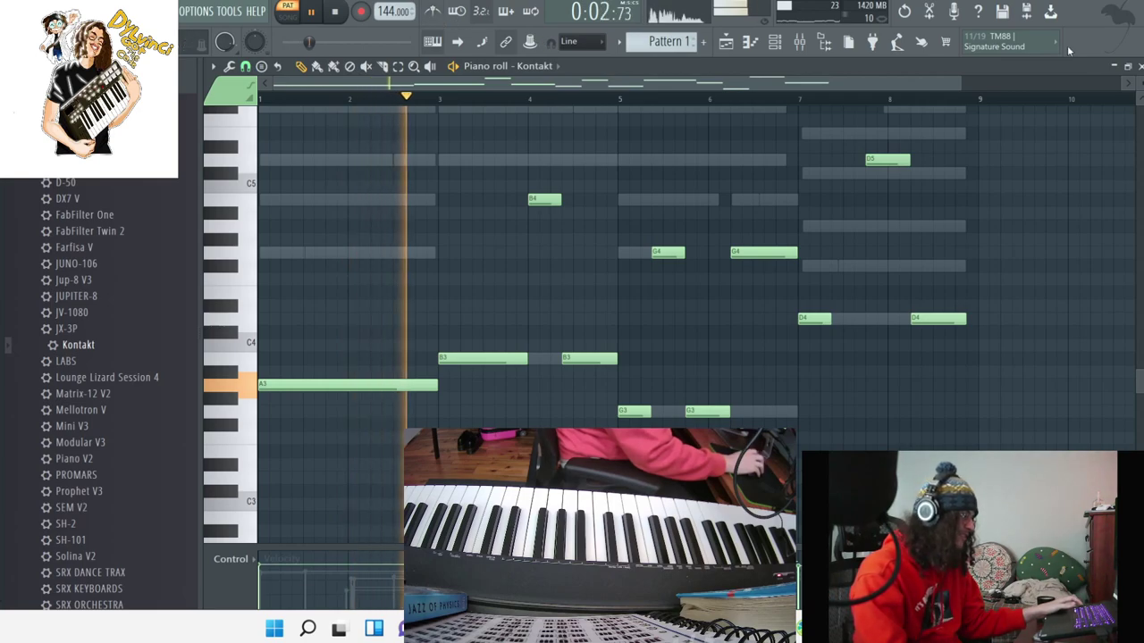
pyautogui.click(1139, 66)
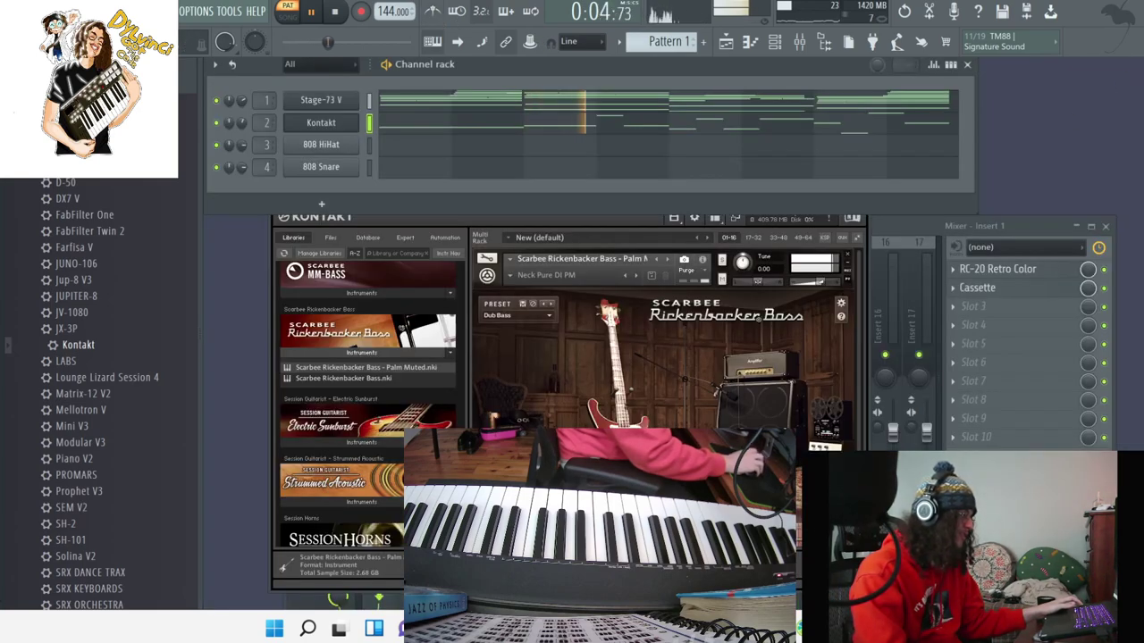
pyautogui.click(703, 628)
pyautogui.click(703, 628)
pyautogui.click(203, 15)
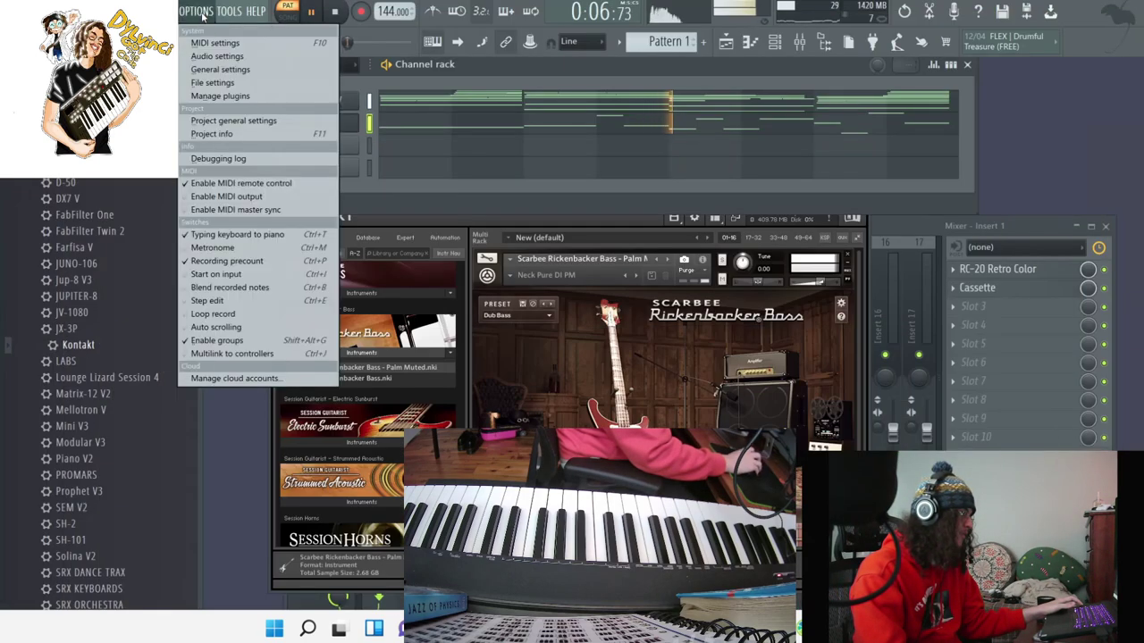
pyautogui.click(216, 55)
pyautogui.press('Escape')
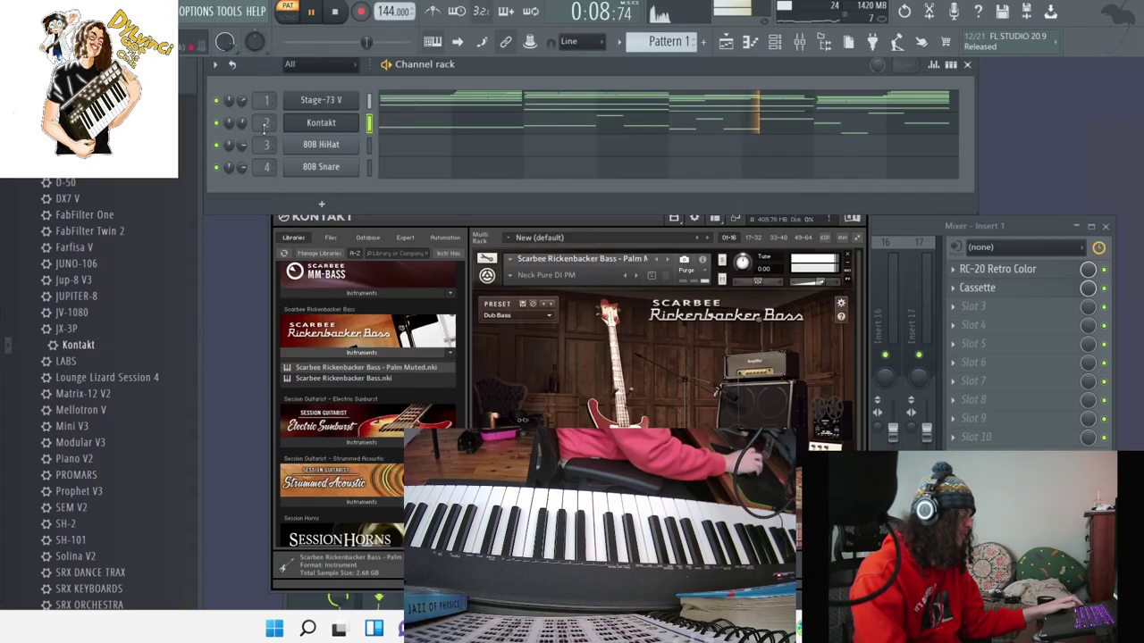
# Replace the 808 HiHat channel with a second Kontakt instrument and load Session Strings 2 into it.
pyautogui.scroll(-2, 98, 261)
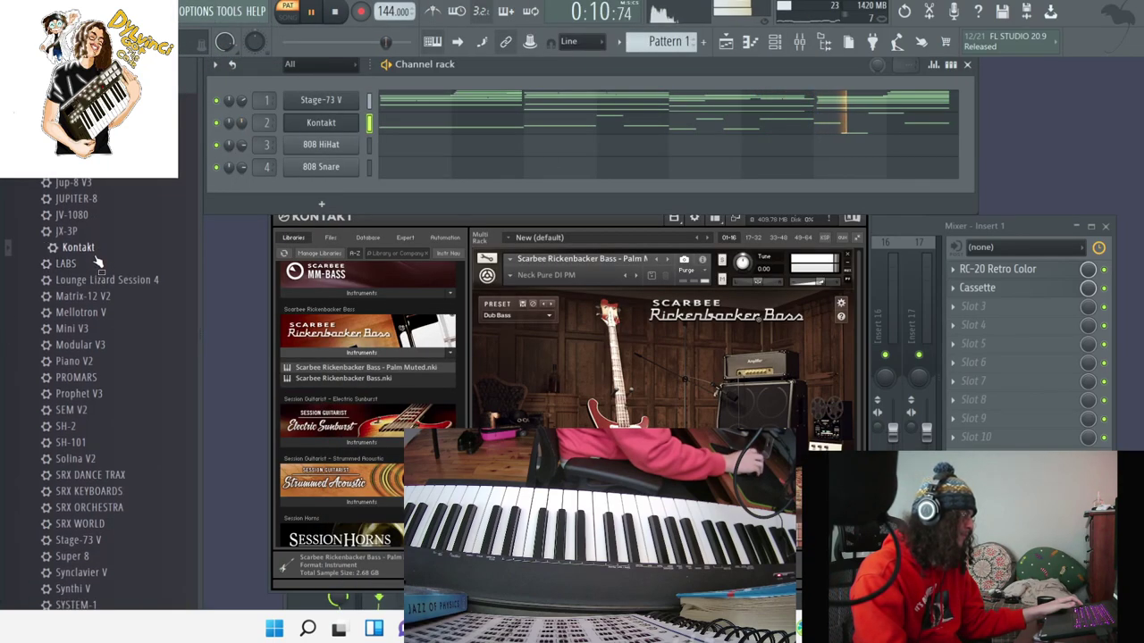
pyautogui.moveTo(79, 248); pyautogui.dragTo(304, 145)
pyautogui.scroll(-15, 400, 295)
pyautogui.press('space')
pyautogui.scroll(-10, 391, 375)
pyautogui.click(387, 385)
pyautogui.click(393, 394)
pyautogui.moveTo(393, 394); pyautogui.dragTo(613, 393)
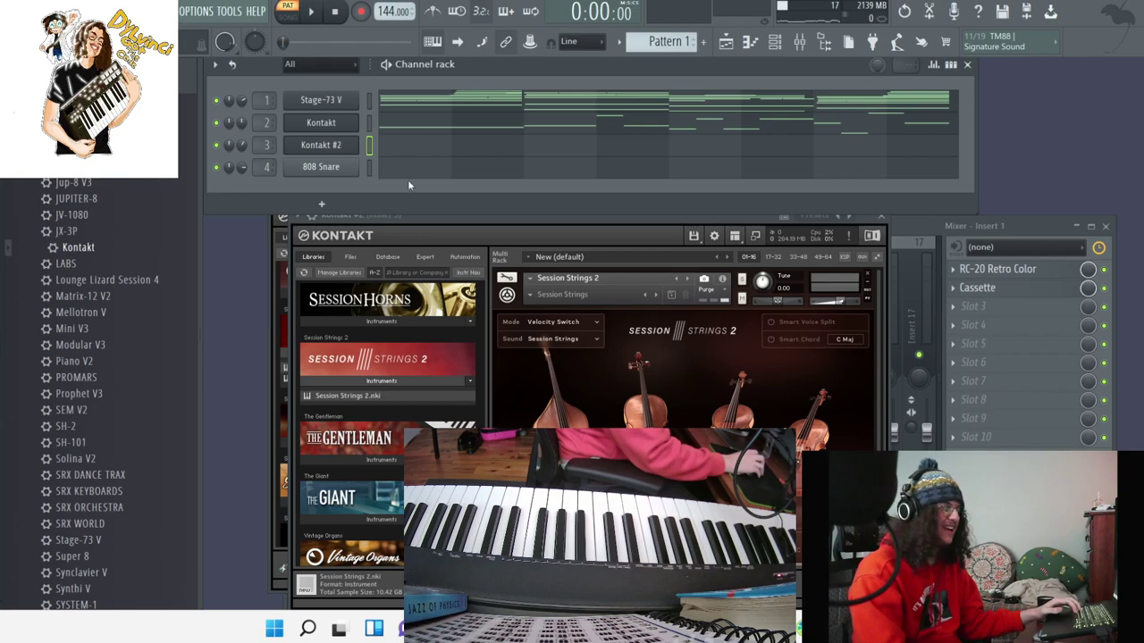
# Record a string part on the Kontakt #2 channel as notes and automation over the pattern.
pyautogui.click(370, 124)
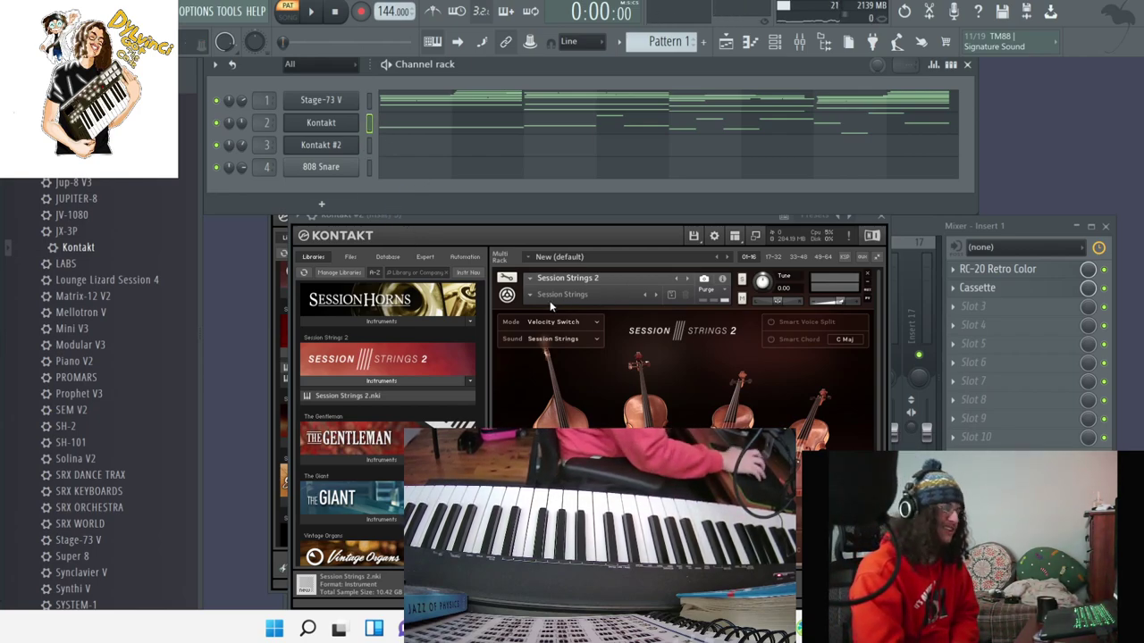
pyautogui.click(369, 144)
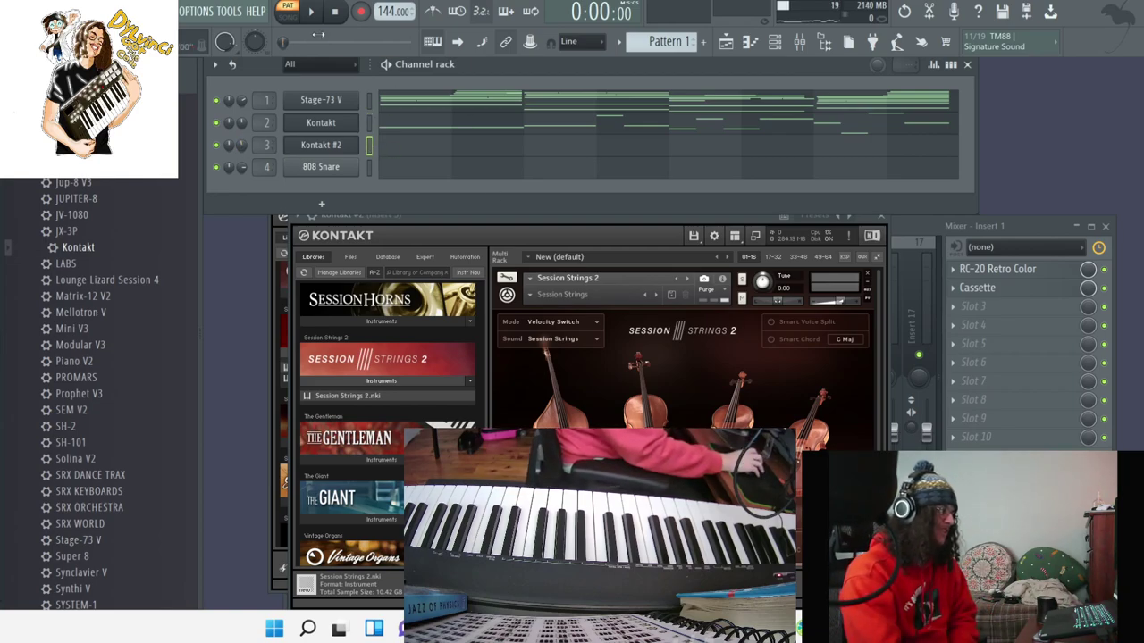
pyautogui.click(360, 12)
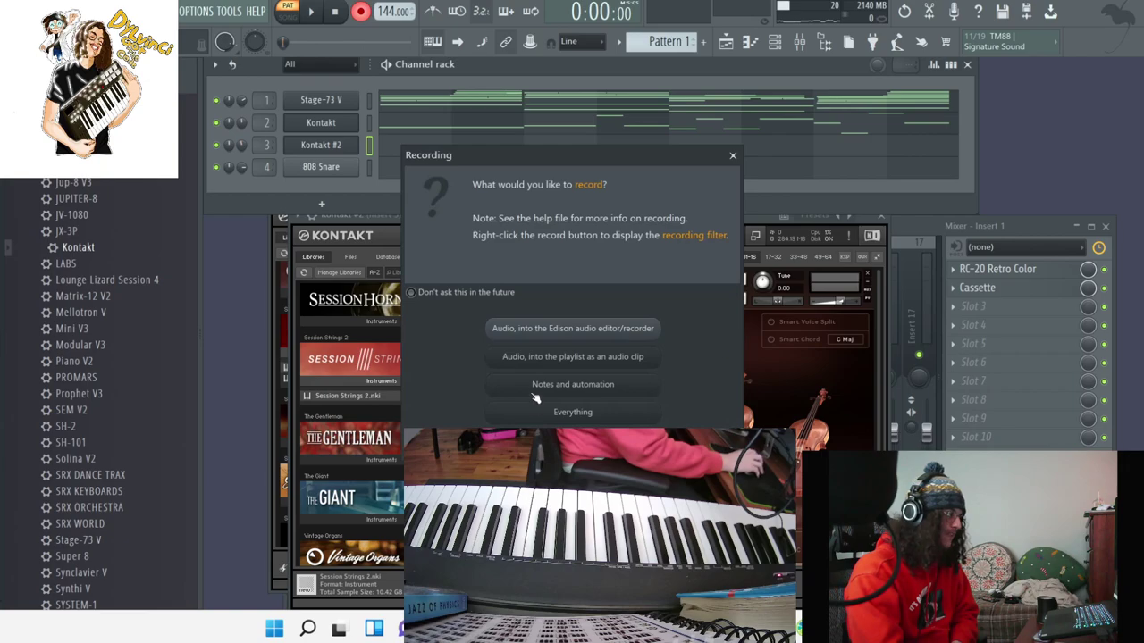
pyautogui.click(532, 391)
pyautogui.click(312, 12)
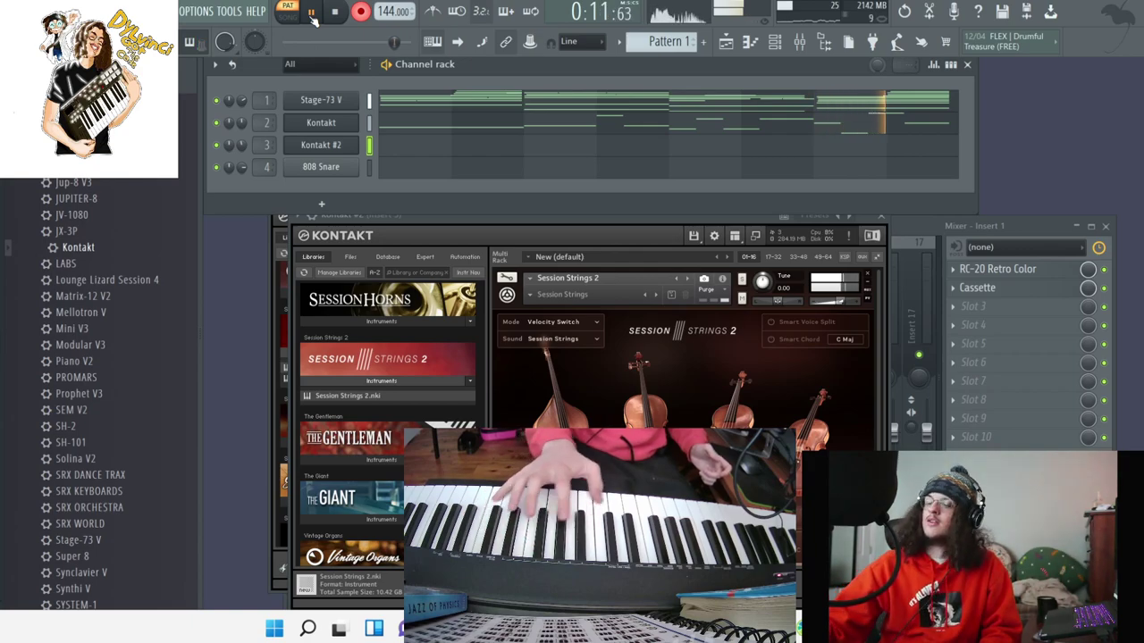
pyautogui.press('space')
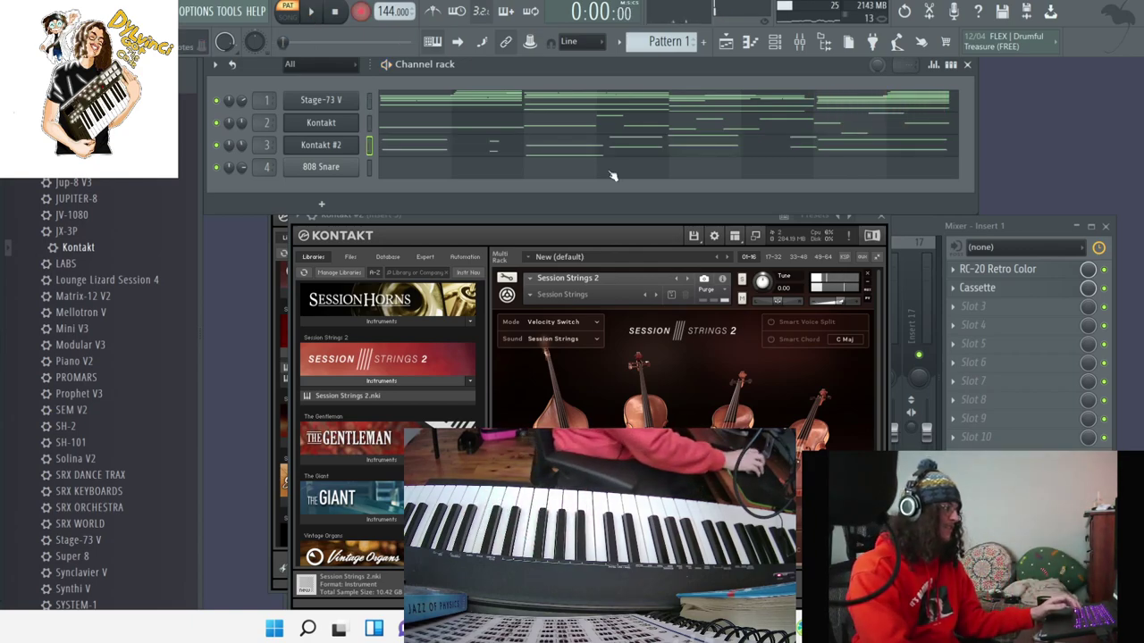
# Quantize the recorded string notes in the Kontakt #2 piano roll and close it.
pyautogui.click(770, 151)
pyautogui.hotkey('ctrl', 'q')
pyautogui.scroll(4, 769, 167)
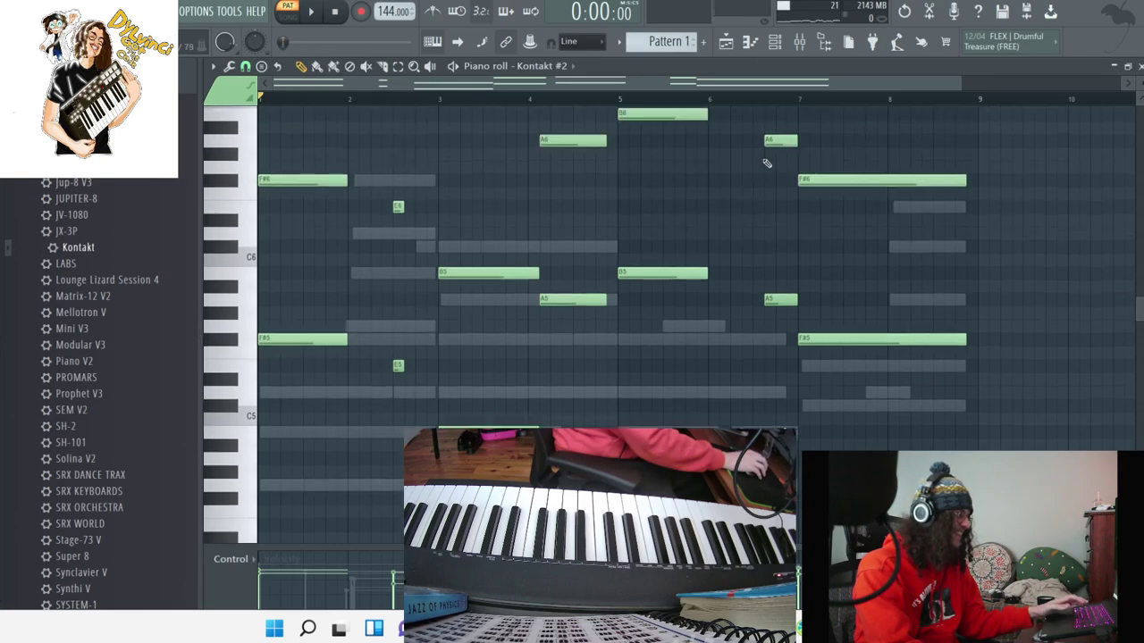
pyautogui.click(1127, 67)
# Find the flanger effects and add MetaFlanger Stereo_2 to the first effect slot of mixer Insert 3.
pyautogui.click(1055, 229)
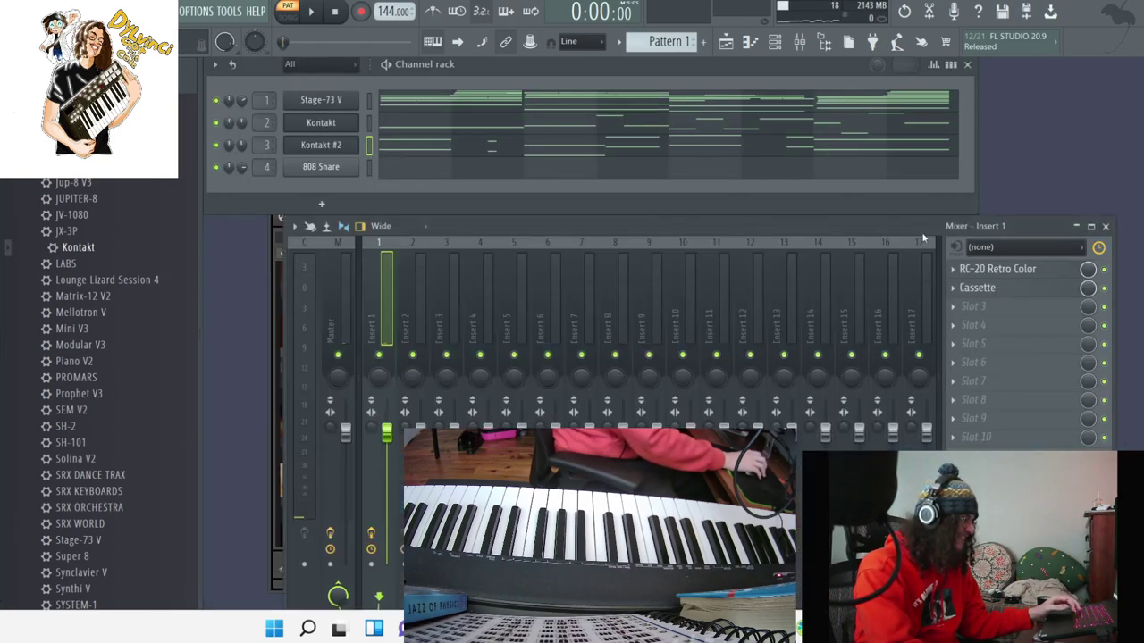
pyautogui.click(441, 309)
pyautogui.click(1023, 303)
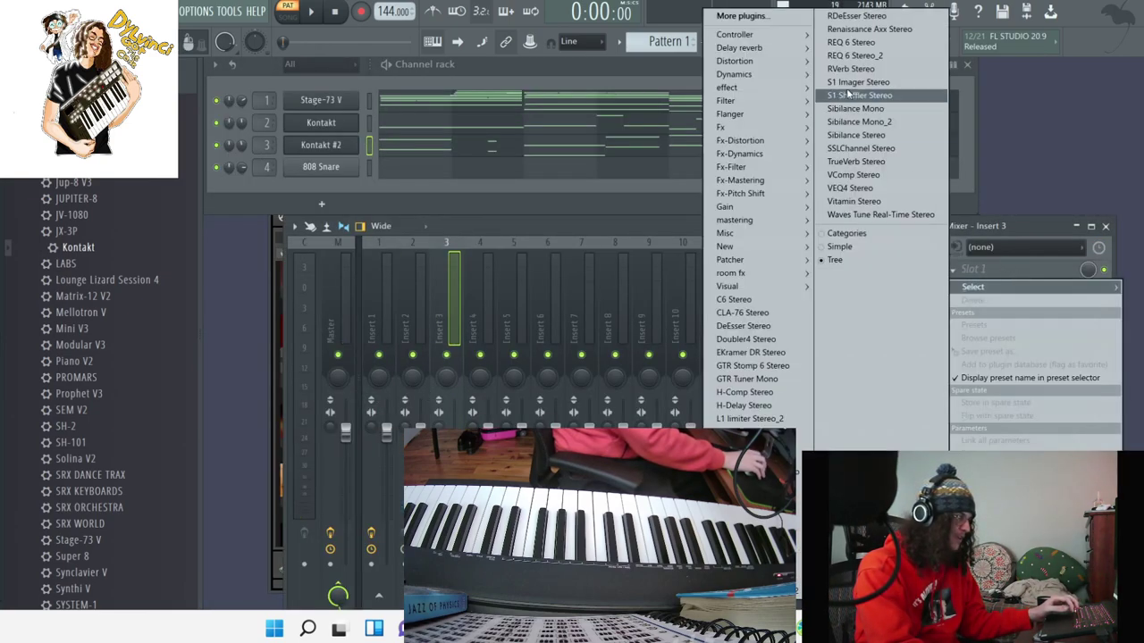
pyautogui.click(728, 15)
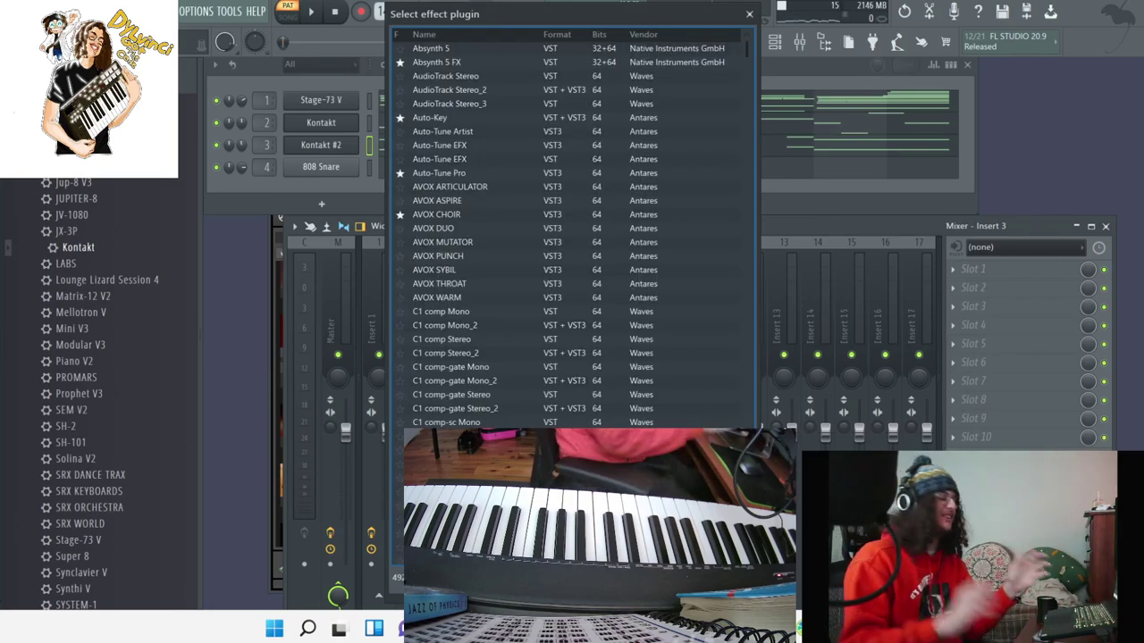
pyautogui.write('flang')
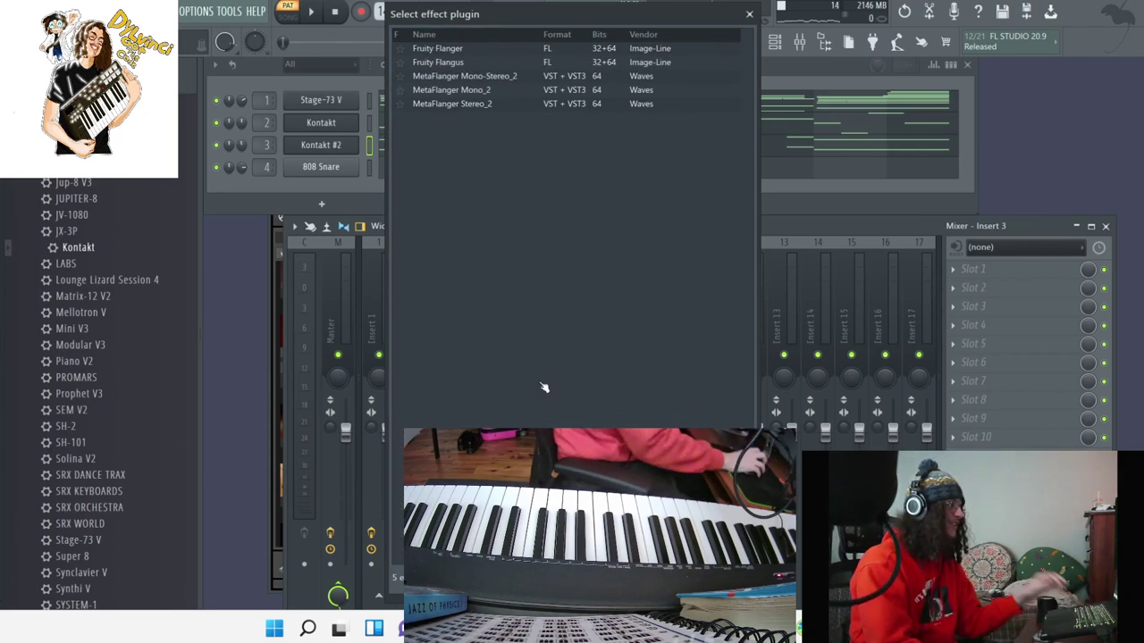
pyautogui.doubleClick(476, 104)
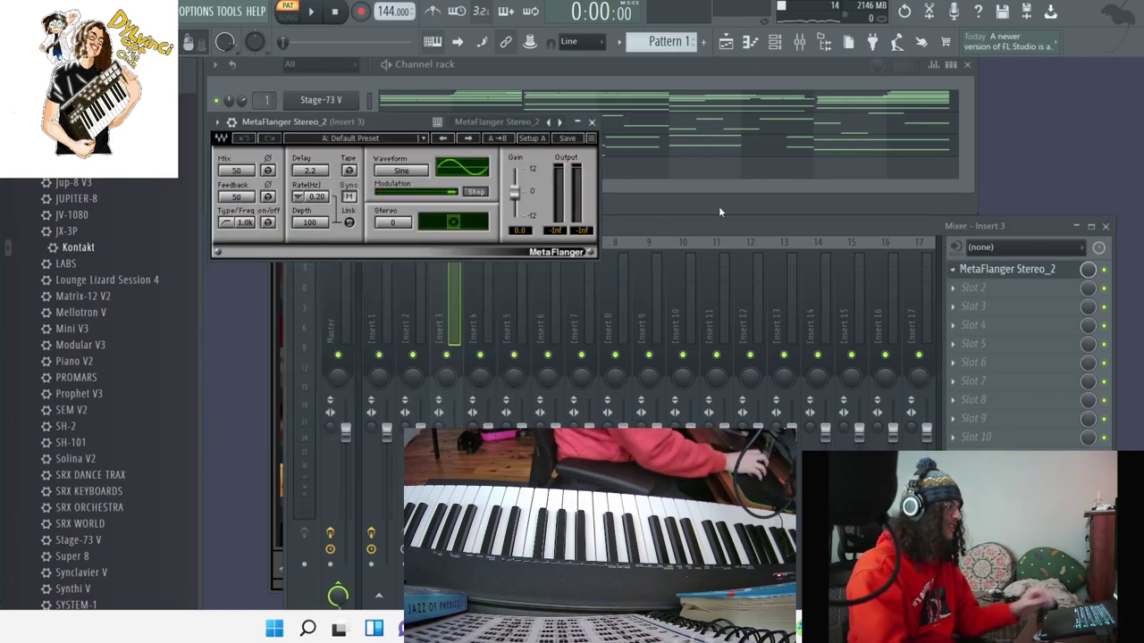
# Try the MetaFlanger with a mix of 95 and feedback of 56 while auditioning the pattern.
pyautogui.moveTo(397, 124); pyautogui.dragTo(794, 238)
pyautogui.press('space')
pyautogui.moveTo(650, 282); pyautogui.dragTo(650, 254)
pyautogui.press('space')
pyautogui.press('space')
pyautogui.moveTo(649, 315); pyautogui.dragTo(648, 288)
pyautogui.press('space')
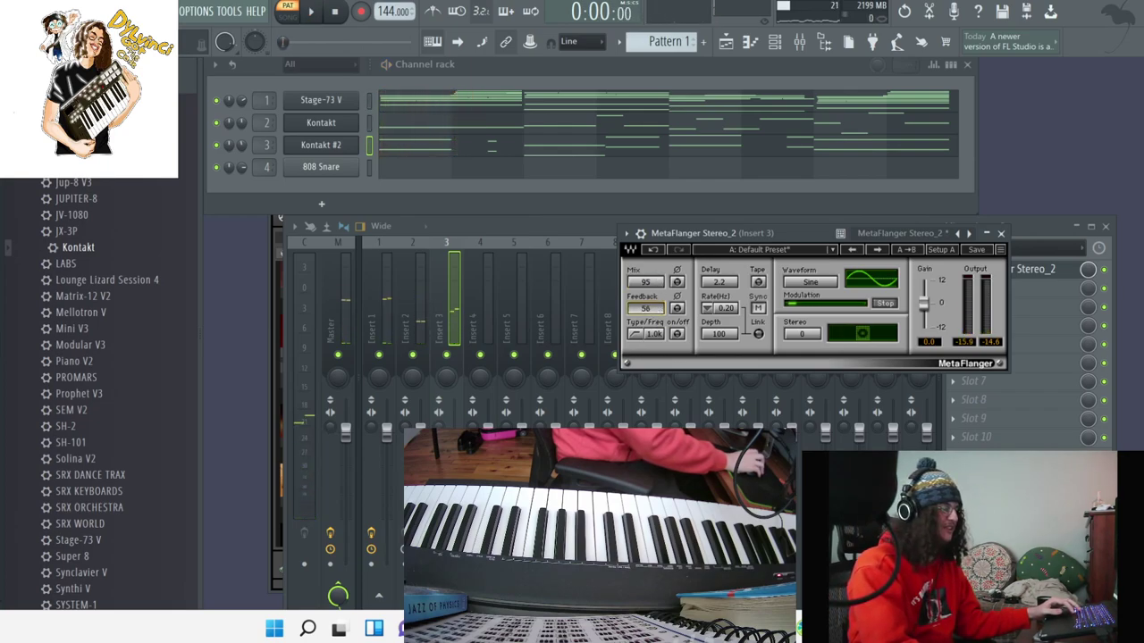
# Set the MetaFlanger mix to 19 and feedback to 37 during playback, and close the plugin window.
pyautogui.press('space')
pyautogui.moveTo(649, 282); pyautogui.dragTo(648, 311)
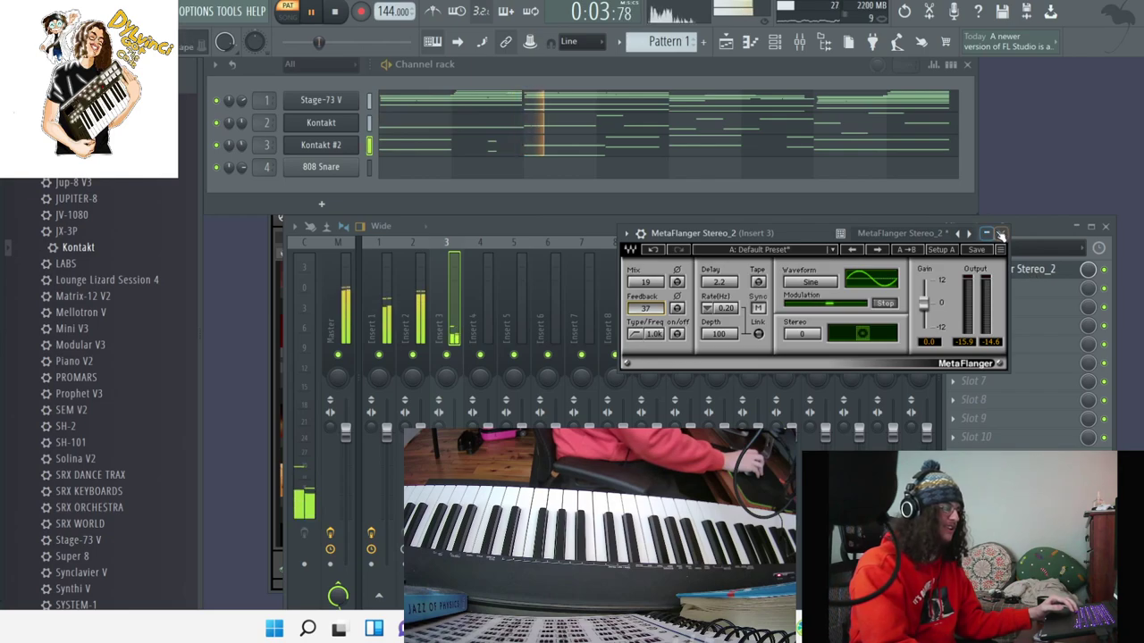
pyautogui.click(1000, 234)
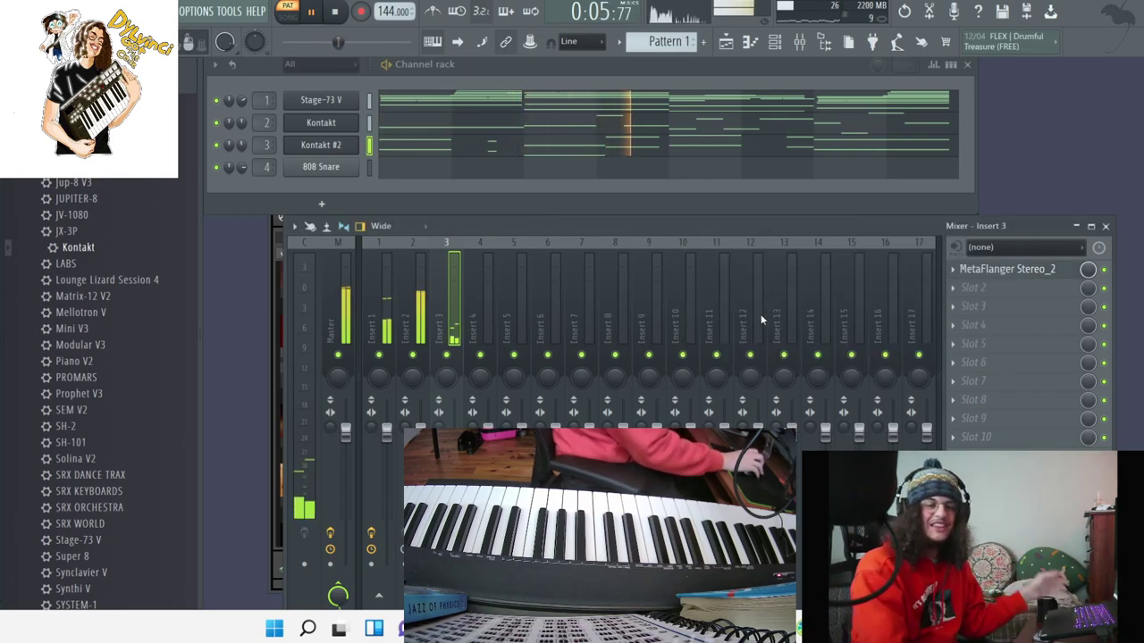
# Add RC-20 Retro Color to the second effect slot of mixer Insert 3 and bring the mixer forward.
pyautogui.click(1040, 273)
pyautogui.click(1025, 291)
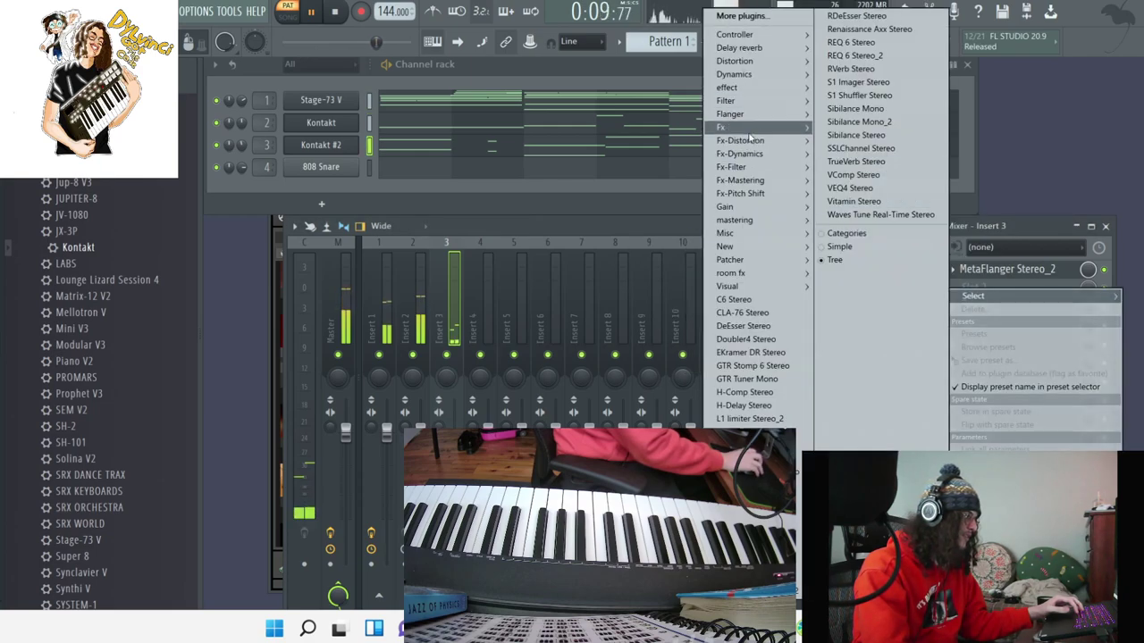
pyautogui.click(617, 398)
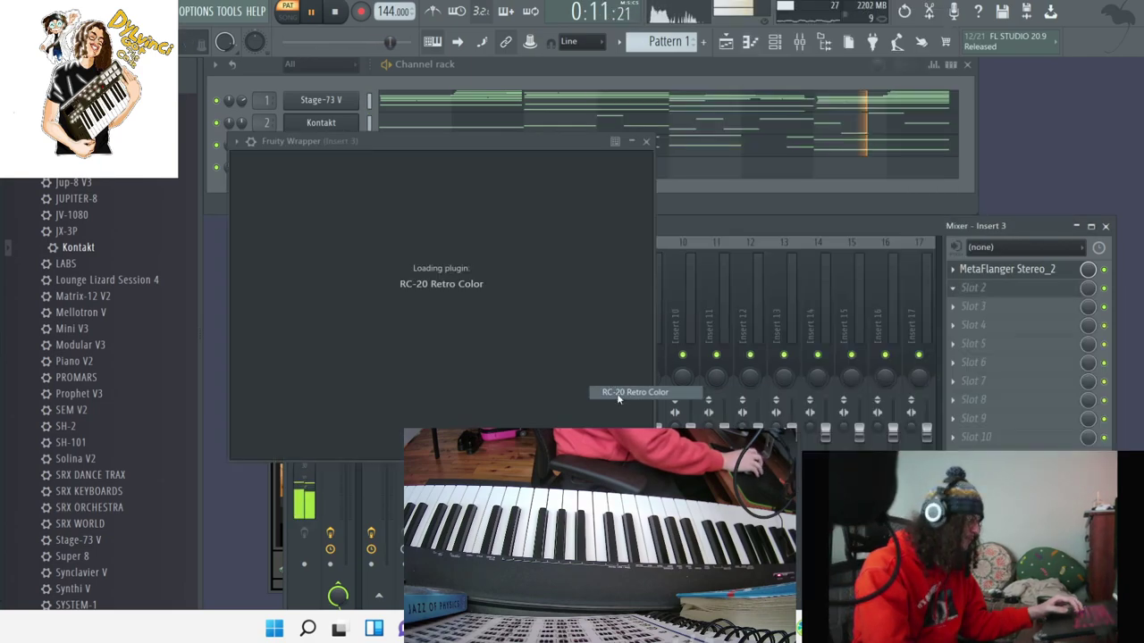
pyautogui.click(1035, 261)
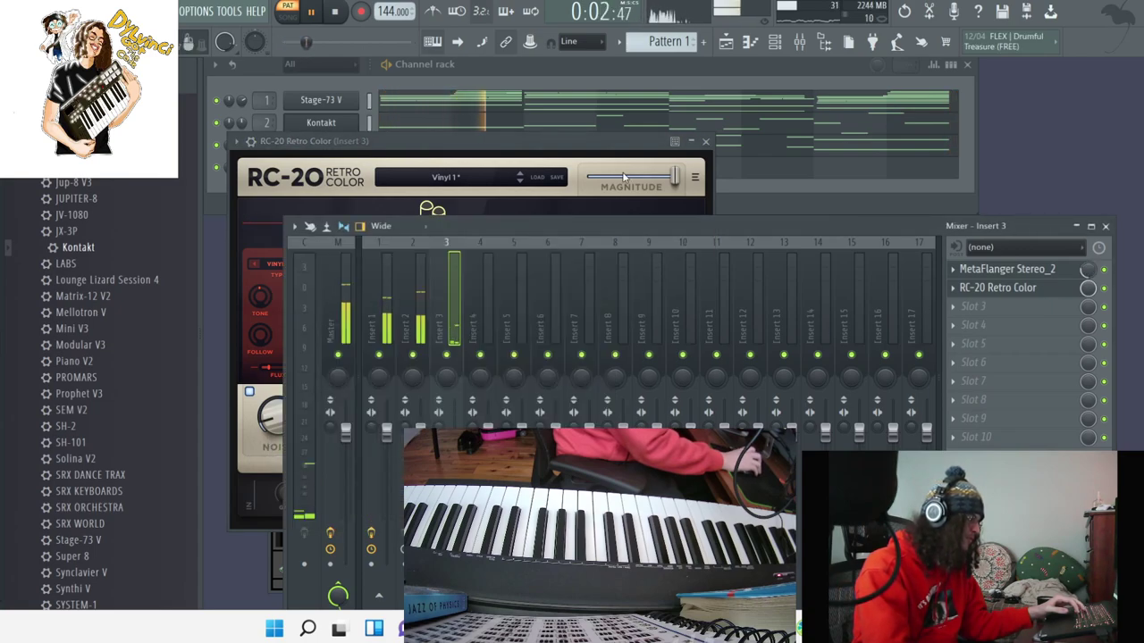
# Close RC-20 Retro Color and replace the 808 Snare channel with Lounge Lizard Session 4, leaving playback stopped and the instrument window closed.
pyautogui.click(705, 141)
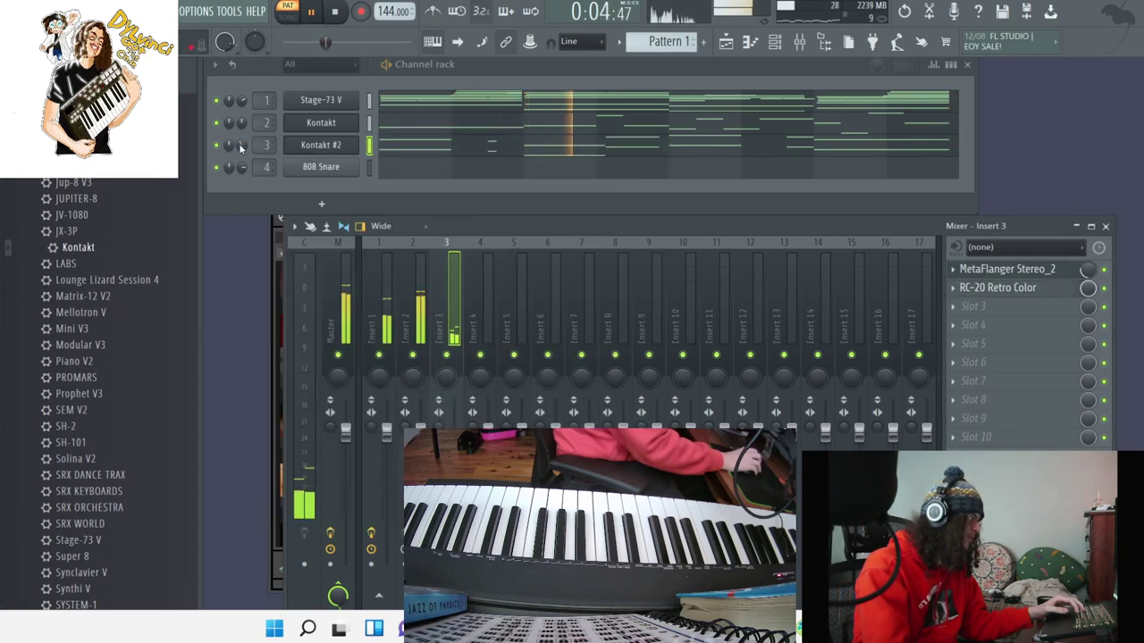
pyautogui.moveTo(107, 279); pyautogui.dragTo(445, 175)
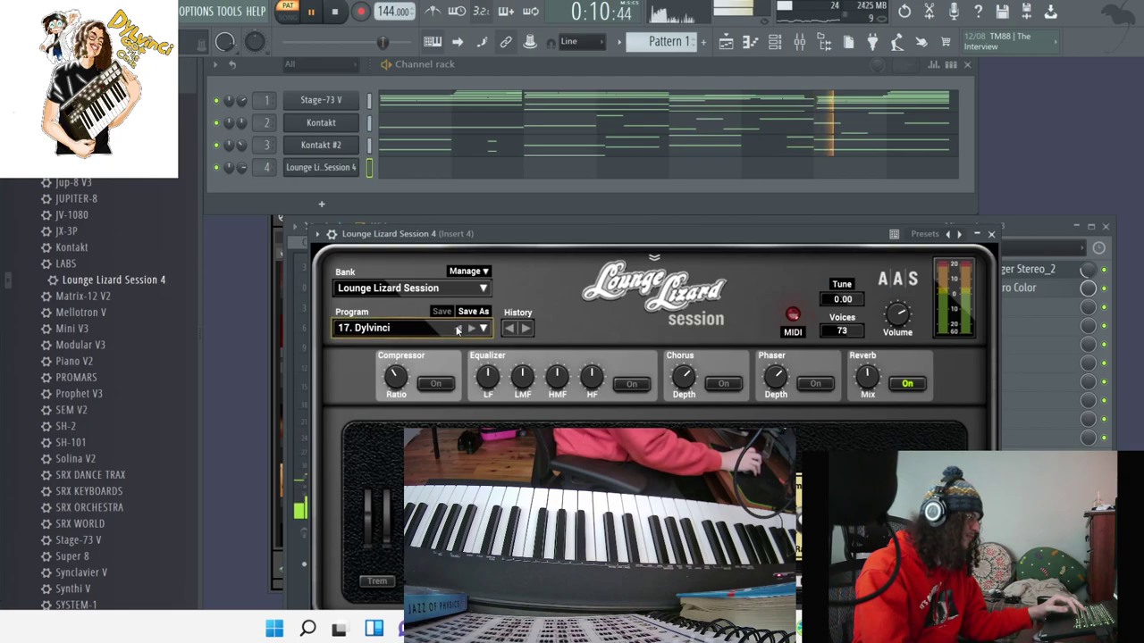
pyautogui.press('space')
pyautogui.click(991, 233)
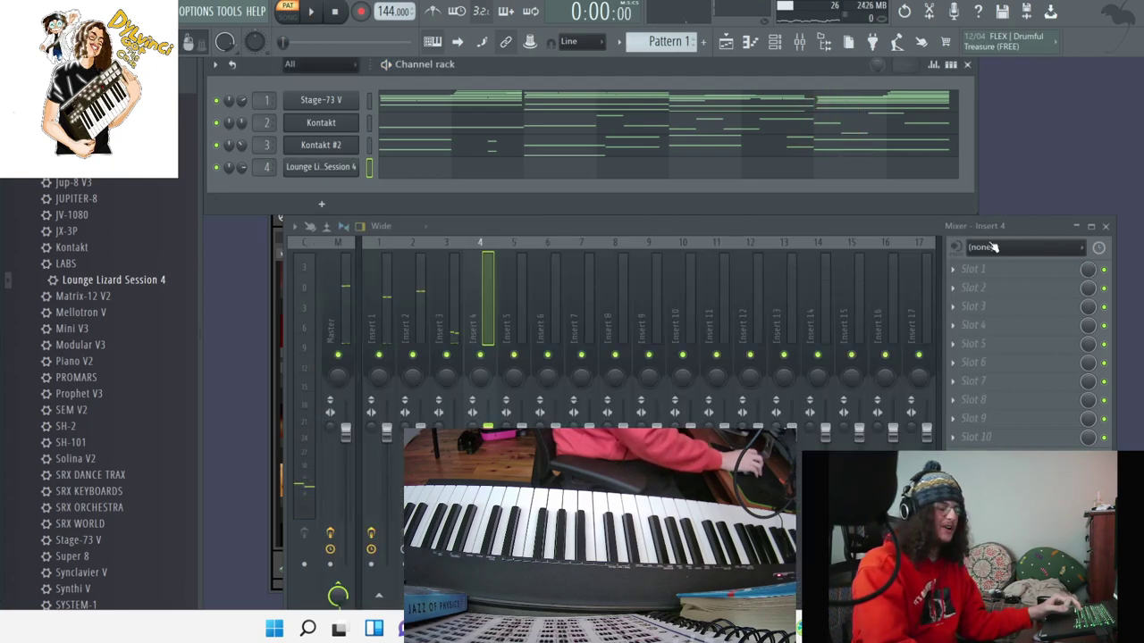
# Add RC-20 Retro Color to the first effect slot of mixer Insert 4 and enable its Decay module.
pyautogui.click(452, 295)
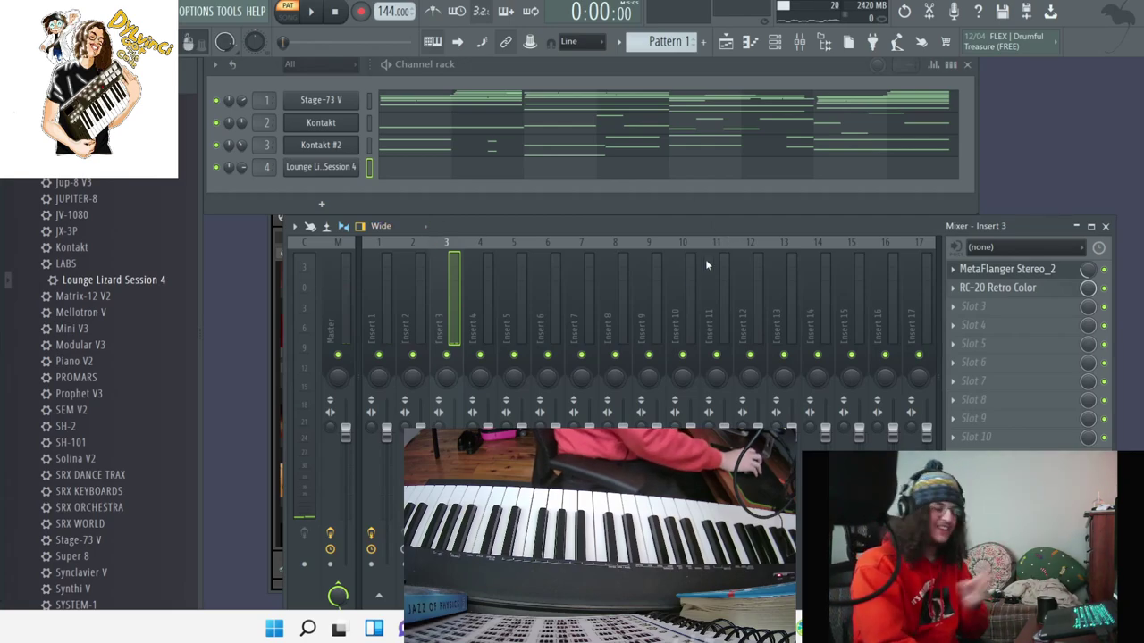
pyautogui.click(480, 310)
pyautogui.click(1000, 269)
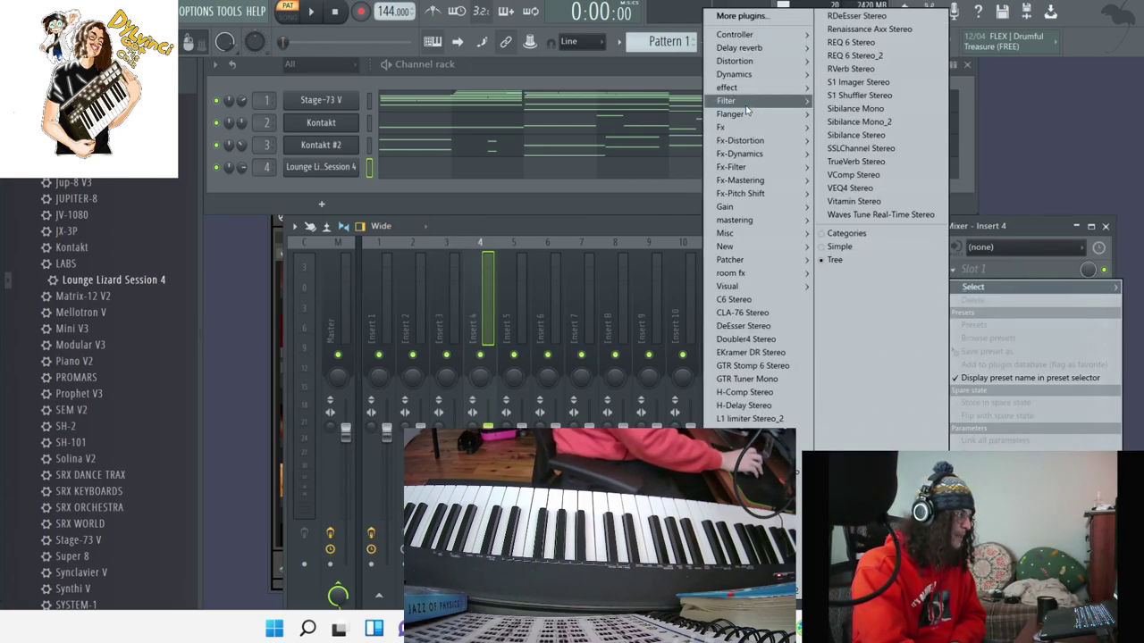
pyautogui.moveTo(726, 87)
pyautogui.moveTo(622, 397); pyautogui.dragTo(625, 399)
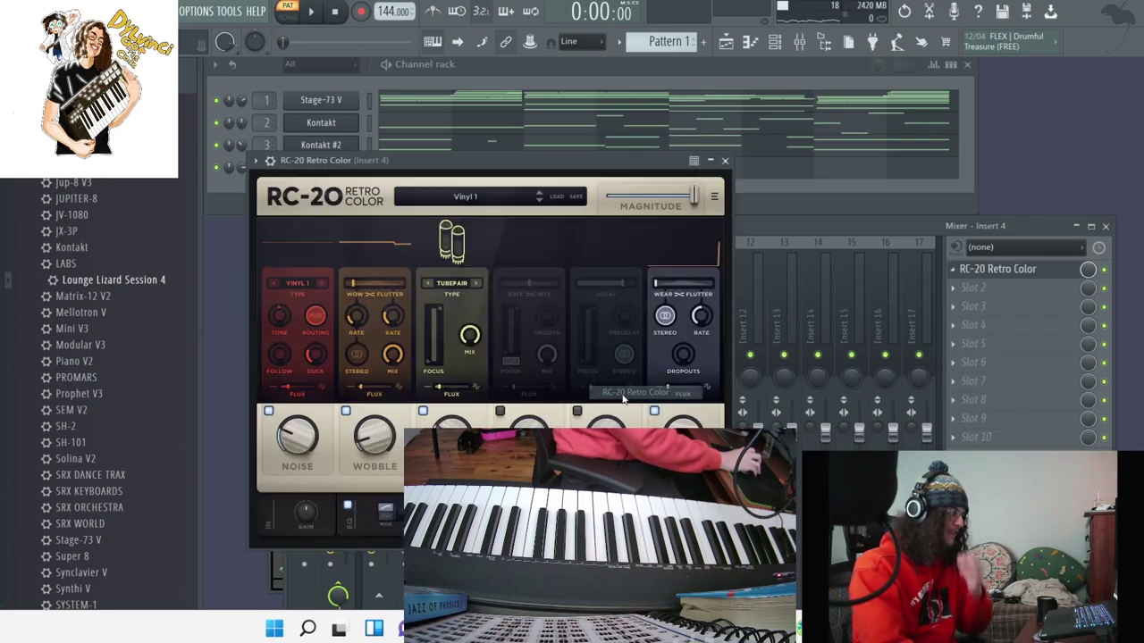
pyautogui.click(614, 379)
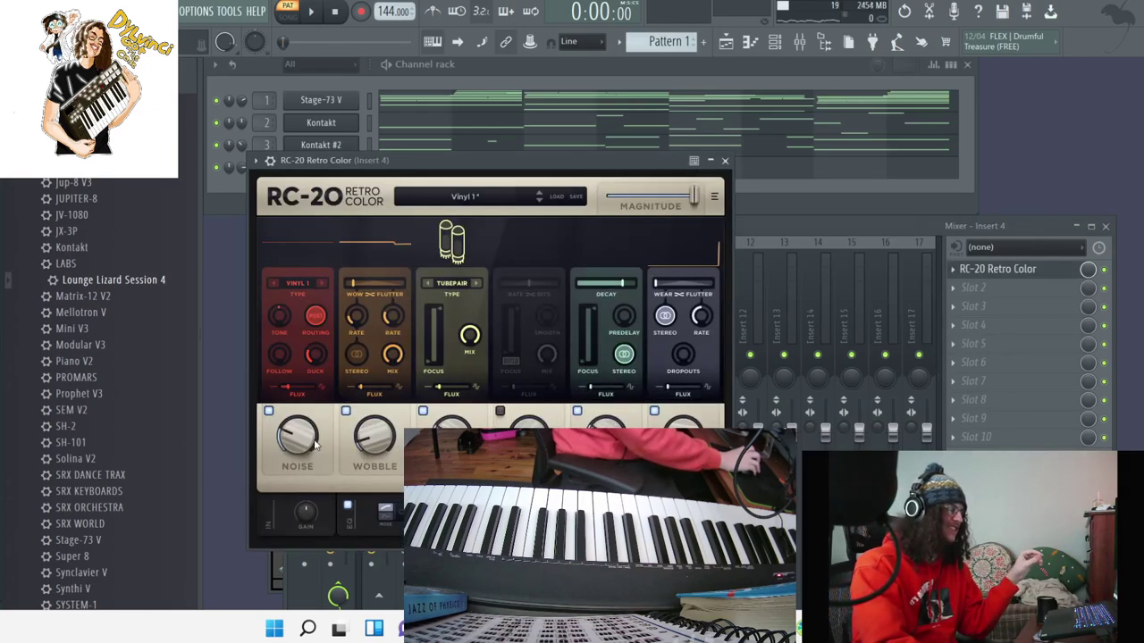
pyautogui.click(724, 160)
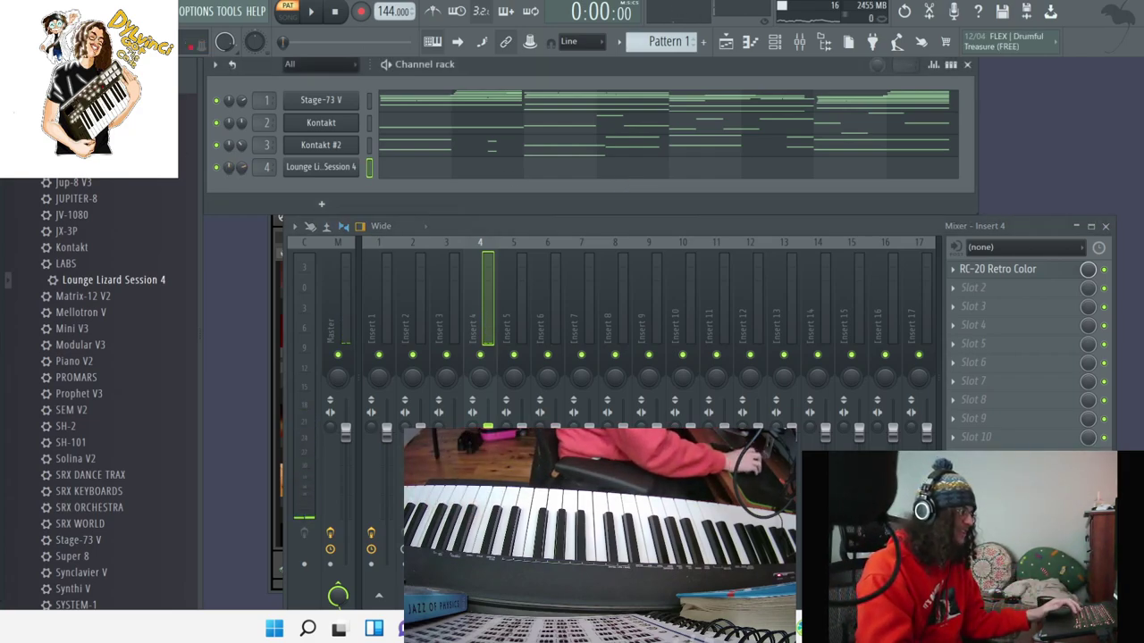
# Record an electric piano part on the Lounge Lizard channel into Pattern 1 over the existing layers.
pyautogui.rightClick(228, 174)
pyautogui.click(250, 182)
pyautogui.click(361, 12)
pyautogui.click(512, 353)
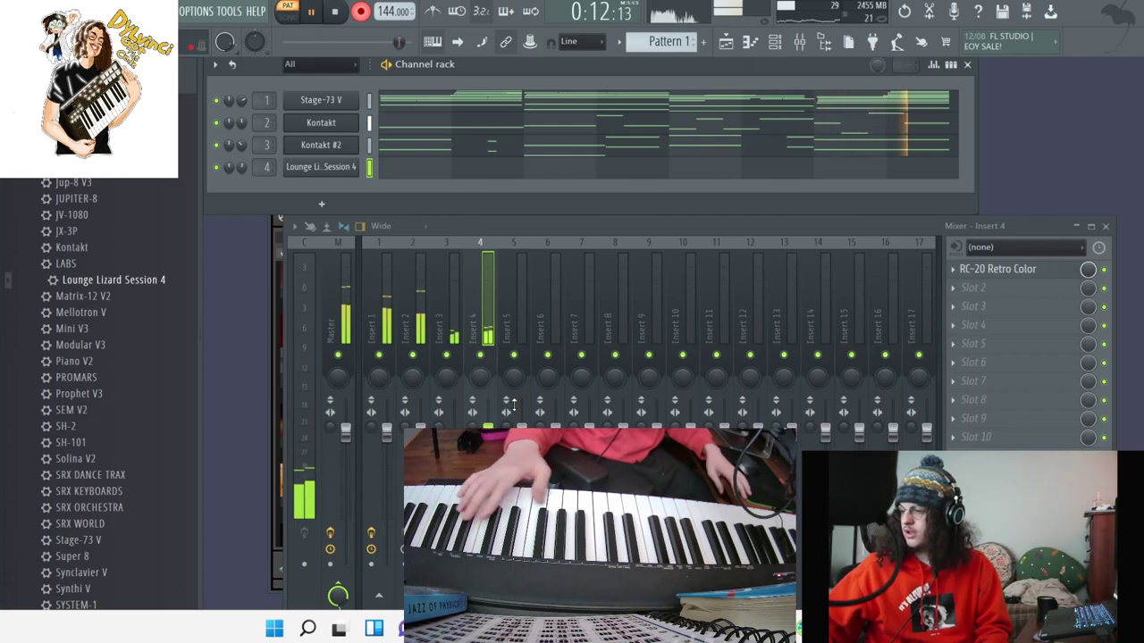
pyautogui.press('space')
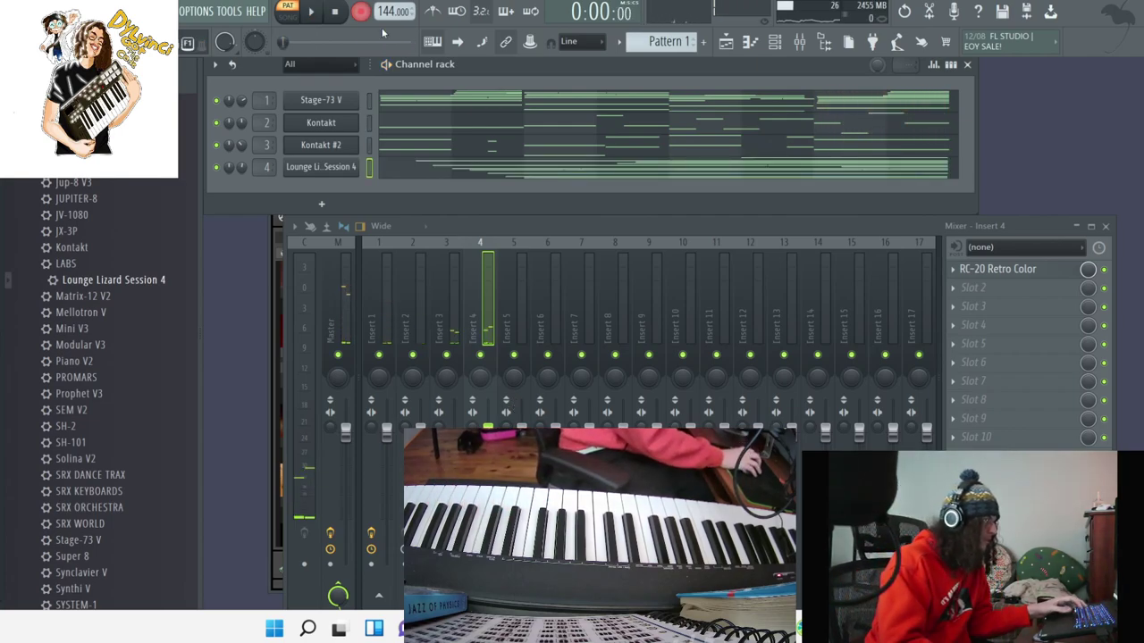
# Review the recorded Lounge Lizard notes in the piano roll while playing the pattern.
pyautogui.click(627, 172)
pyautogui.scroll(-2, 750, 268)
pyautogui.scroll(4, 926, 331)
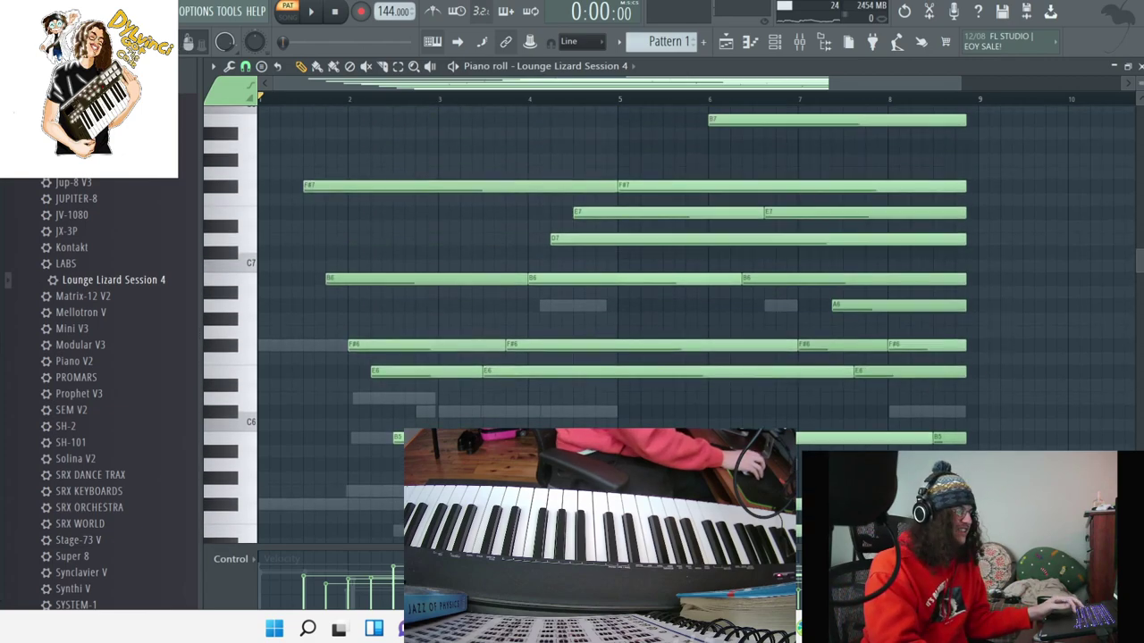
pyautogui.press('space')
pyautogui.click(1139, 66)
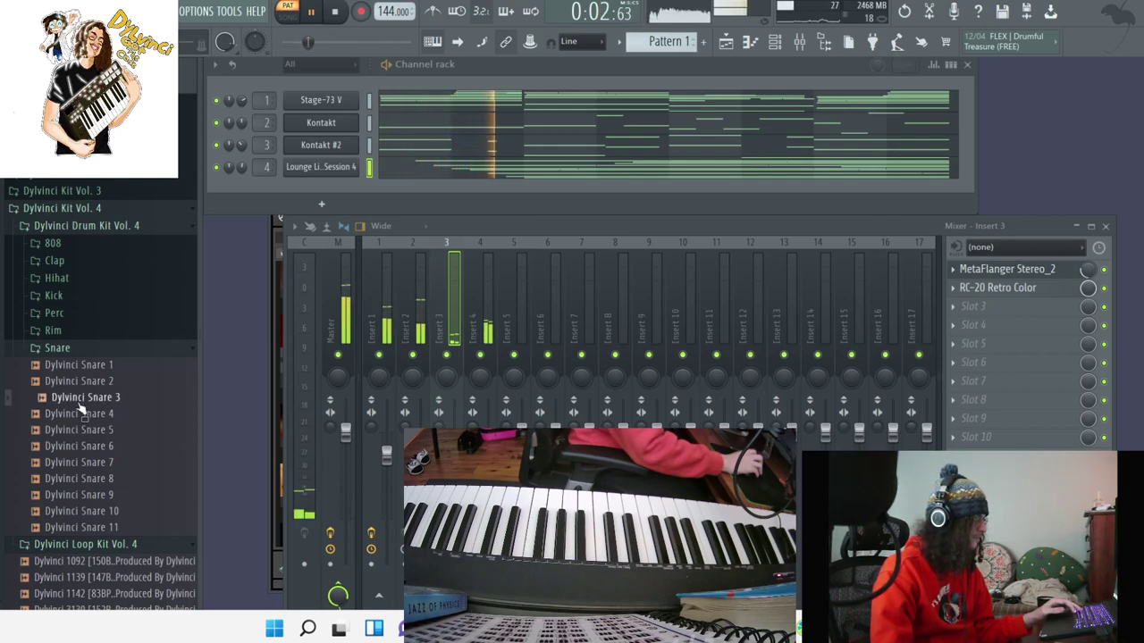
# Add Dylvinci Snare 3 from the Vol. 4 drum kit as a new channel and open its piano roll.
pyautogui.scroll(-2, 80, 408)
pyautogui.click(89, 349)
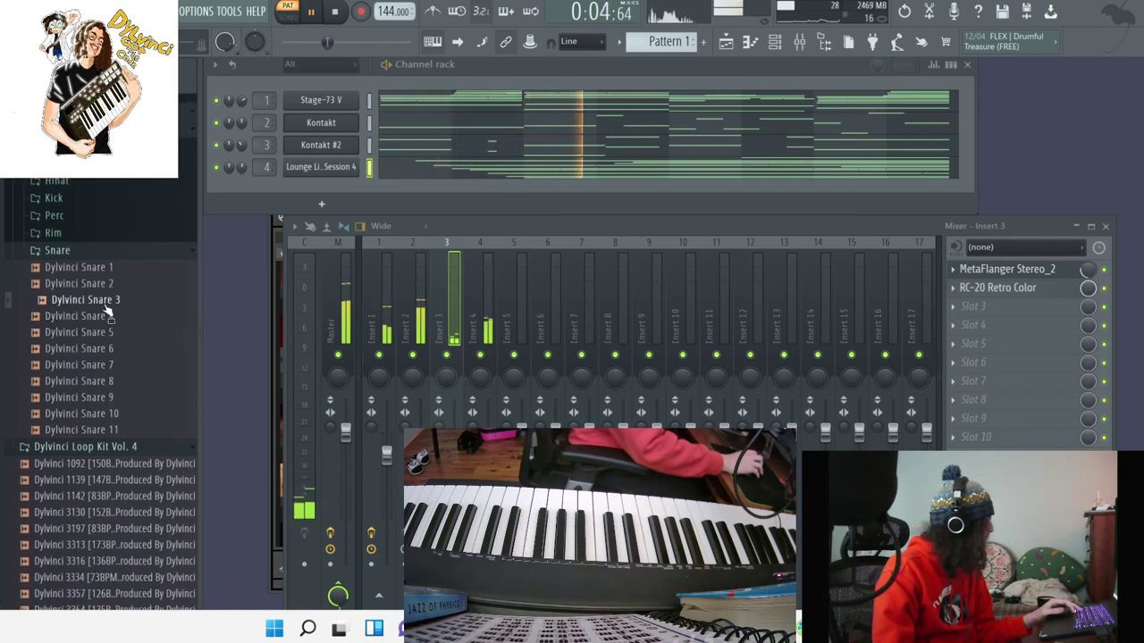
pyautogui.moveTo(282, 224); pyautogui.dragTo(350, 192)
pyautogui.press('space')
pyautogui.press('F7')
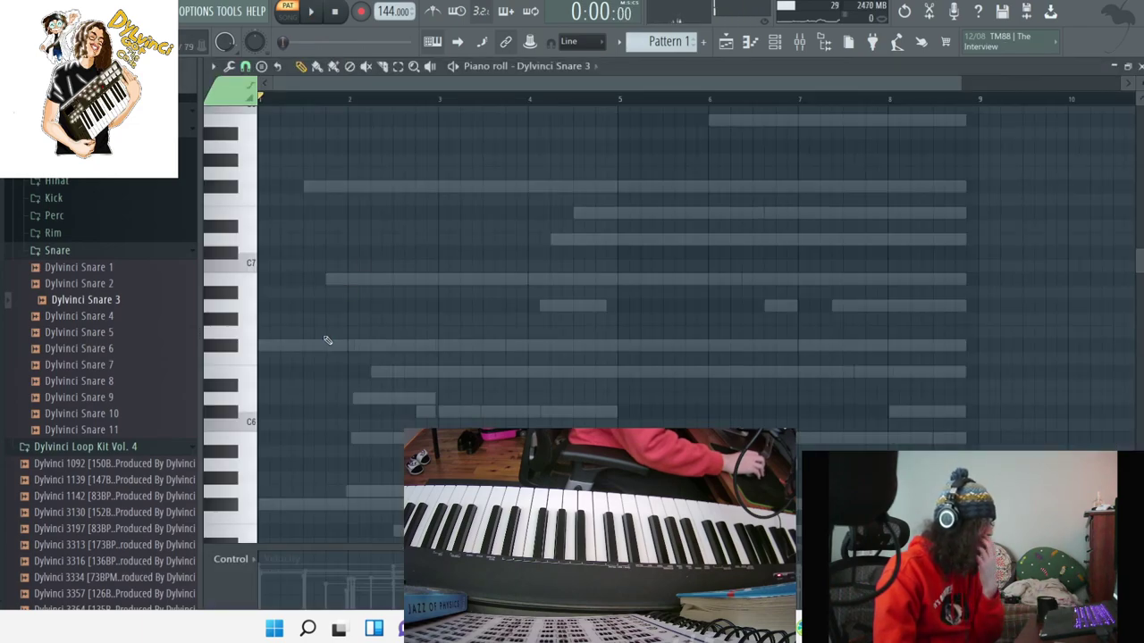
# Program short C5 snare hits on the third beat of each bar, with extra hits closing bar 4, duplicated over eight bars.
pyautogui.scroll(-1, 325, 342)
pyautogui.moveTo(297, 394); pyautogui.dragTo(306, 490)
pyautogui.press('space')
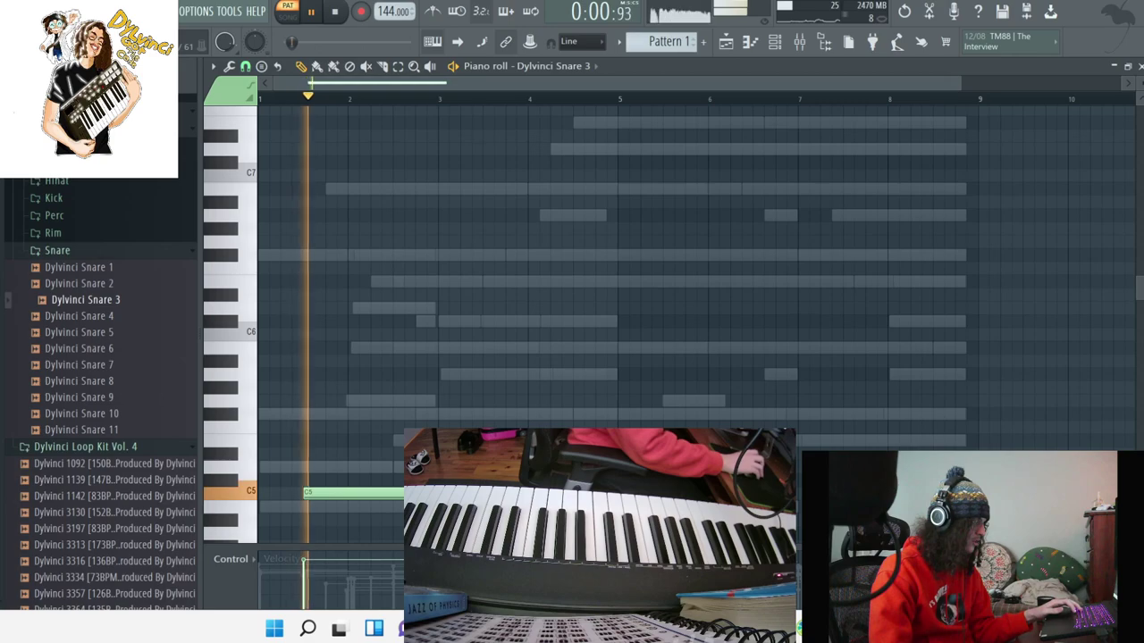
pyautogui.hotkey('ctrl', 'b')
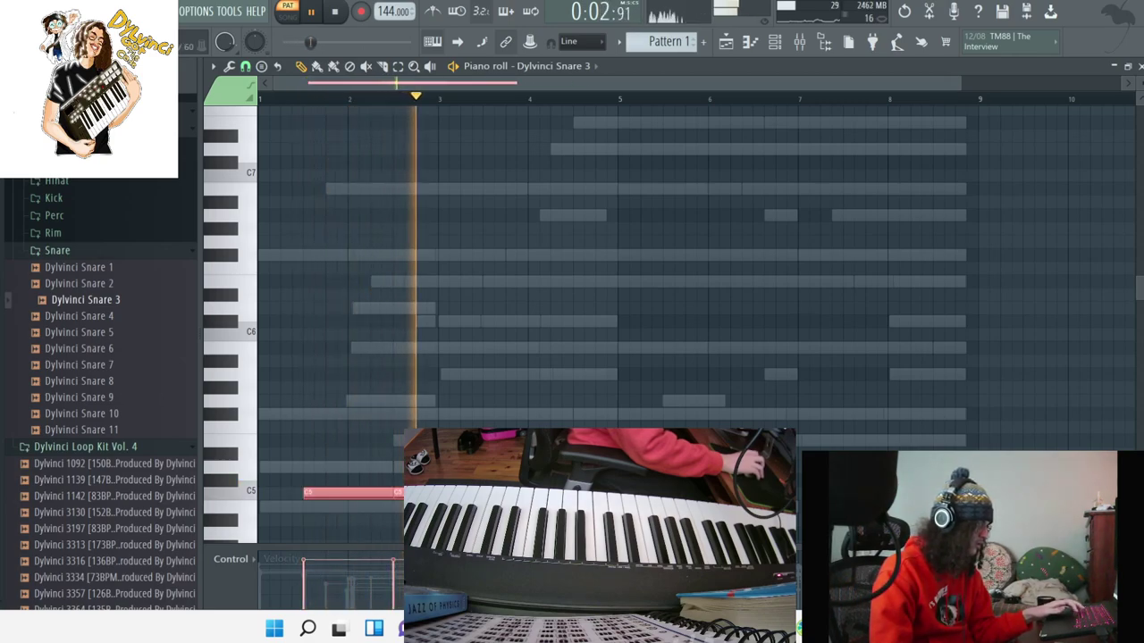
pyautogui.moveTo(566, 492); pyautogui.dragTo(413, 492)
pyautogui.hotkey('ctrl', 'd')
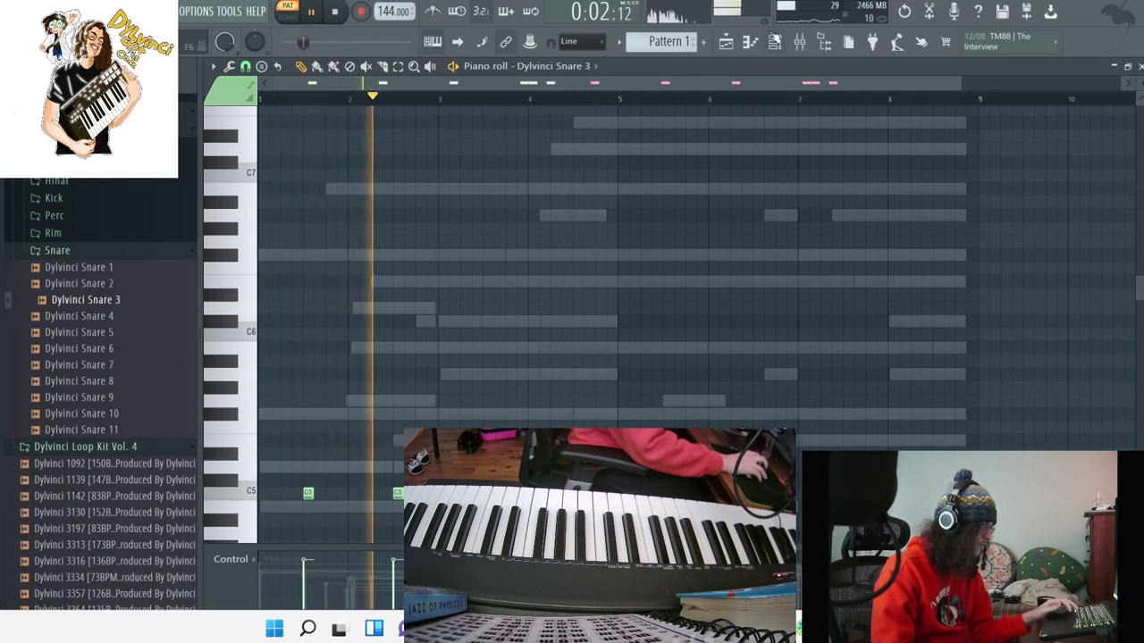
# Audition Dylvinci Hihat samples 1 to 6 over the playing pattern with both Kontakt channels muted.
pyautogui.click(774, 41)
pyautogui.click(55, 181)
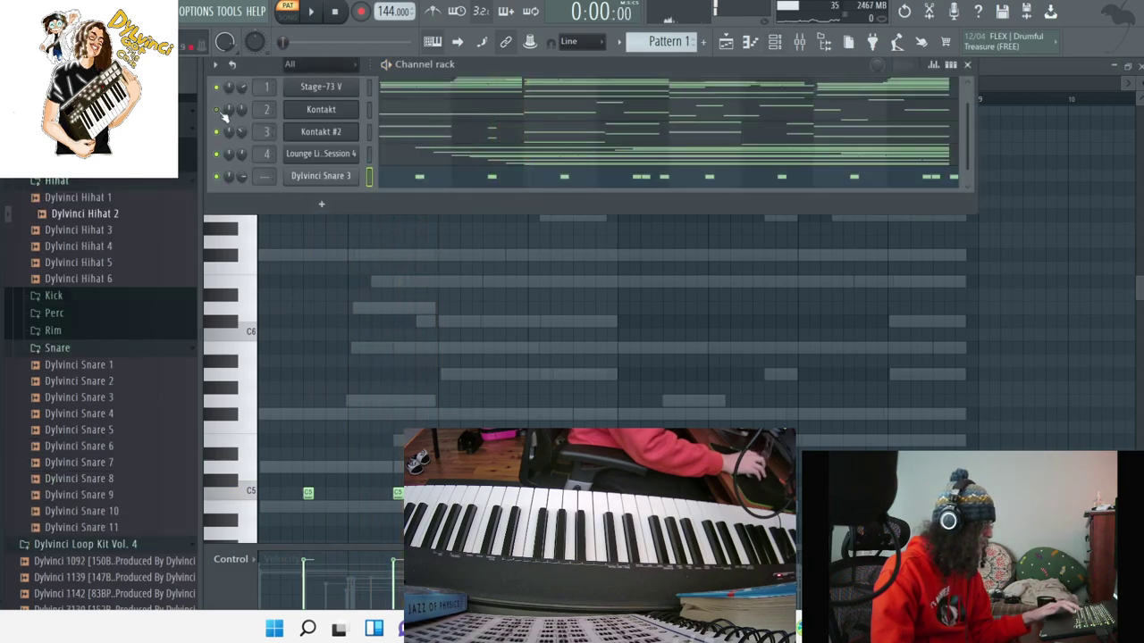
pyautogui.press('space')
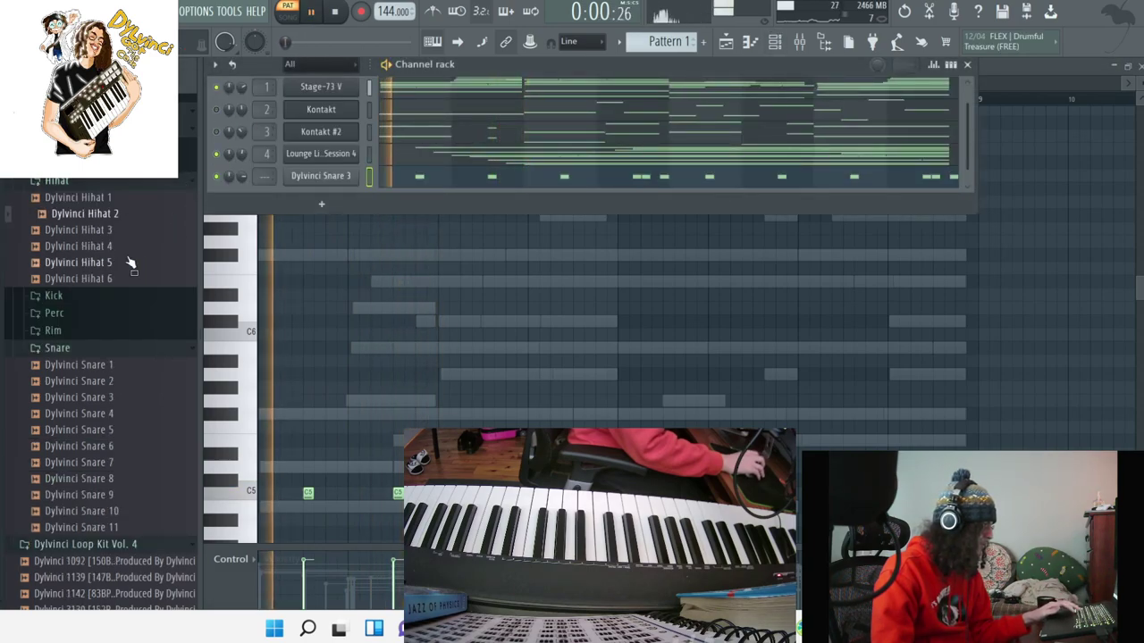
pyautogui.click(105, 265)
pyautogui.click(84, 214)
pyautogui.click(119, 195)
pyautogui.click(101, 230)
pyautogui.click(98, 248)
pyautogui.click(97, 261)
pyautogui.click(99, 278)
# Add Dylvinci Hihat 1 as a new channel and fill each 2 steps.
pyautogui.moveTo(101, 198); pyautogui.dragTo(317, 194)
pyautogui.rightClick(334, 178)
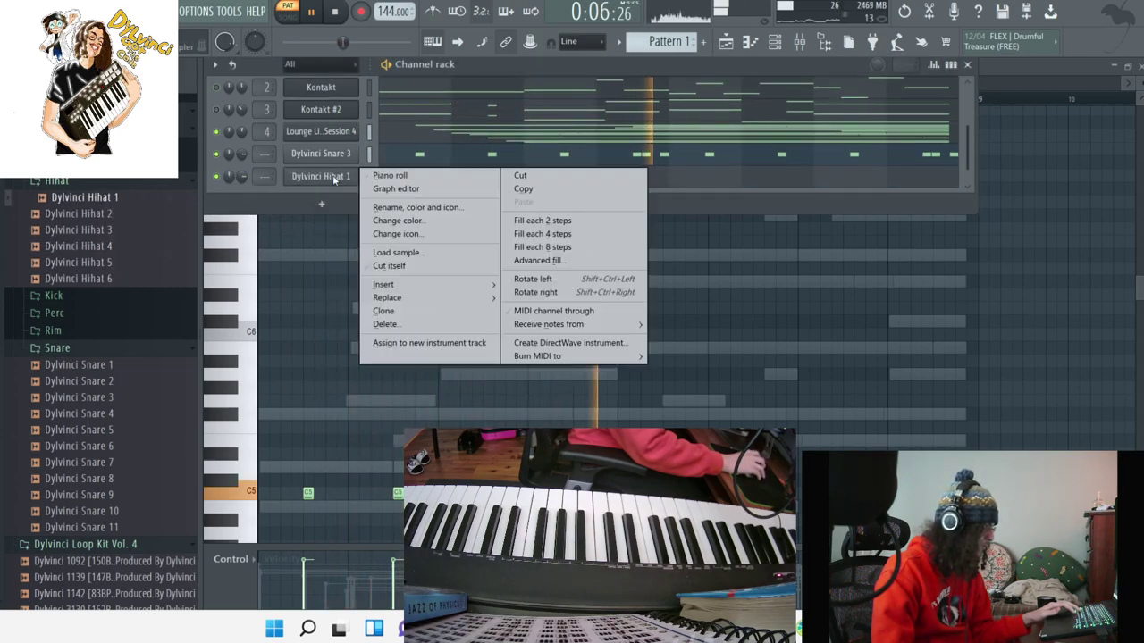
pyautogui.click(542, 220)
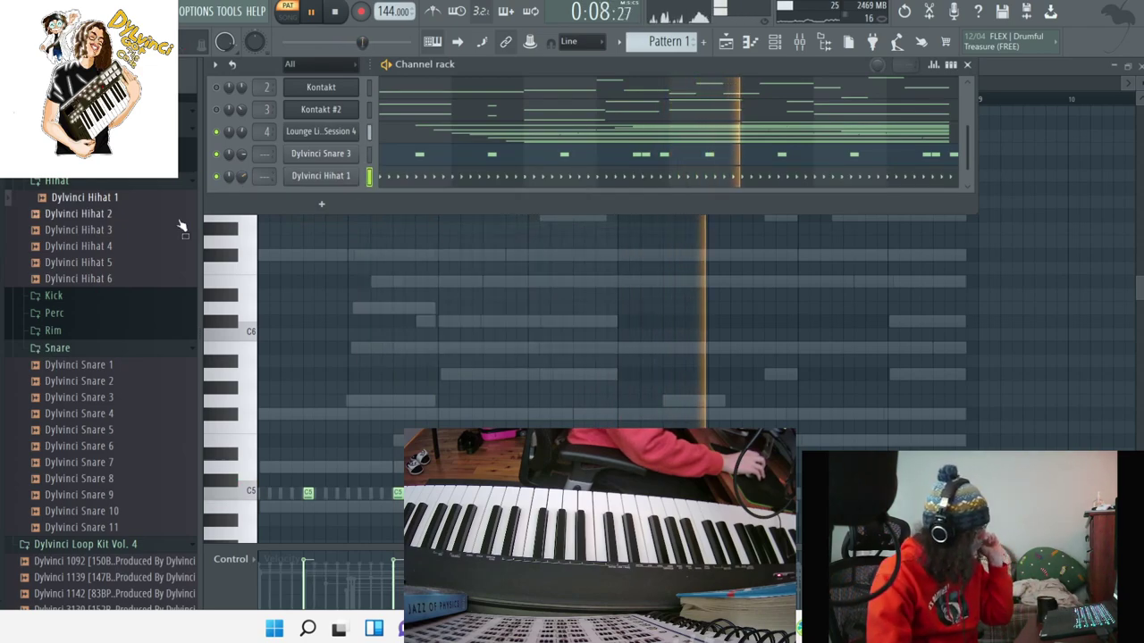
# Audition percussion samples and add Dylvinci Perc 4 as a channel with a hit late in bars 2, 4, 6 and 8.
pyautogui.click(85, 316)
pyautogui.click(84, 347)
pyautogui.click(82, 364)
pyautogui.click(82, 380)
pyautogui.moveTo(81, 385); pyautogui.dragTo(352, 214)
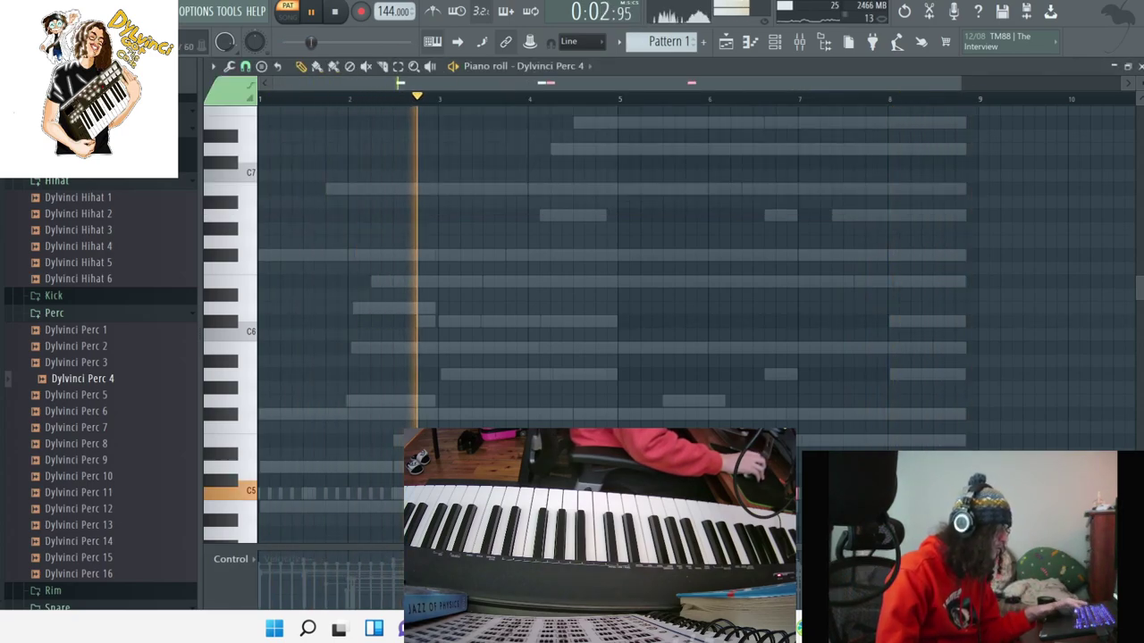
pyautogui.click(755, 45)
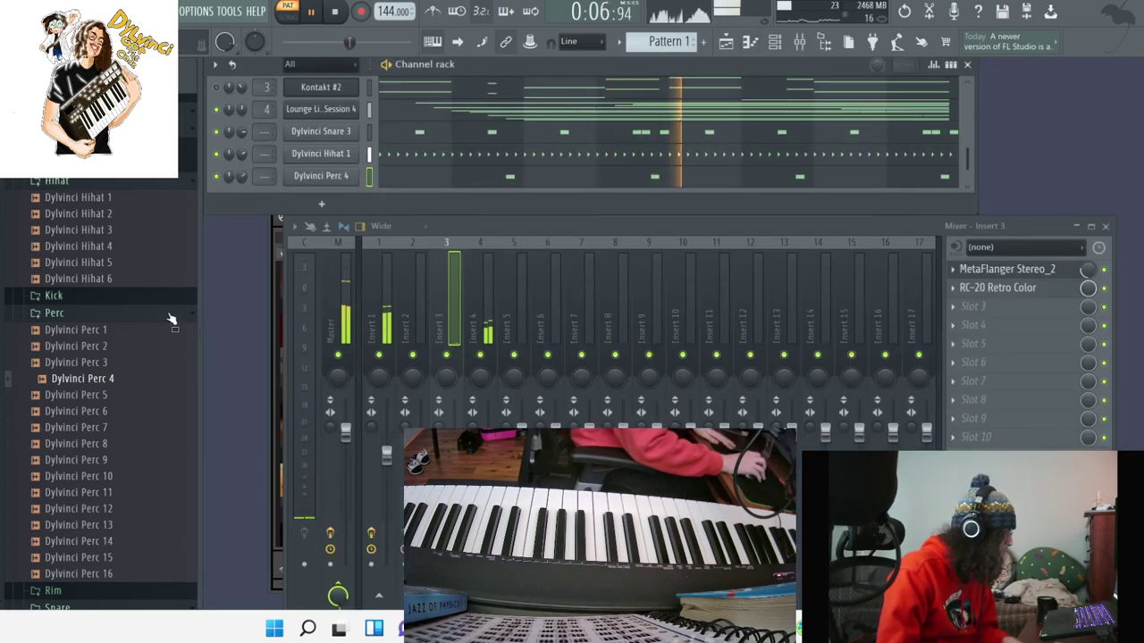
# Add Dylvinci Perc 7 as a new channel and place a single hit in bar 5.
pyautogui.moveTo(313, 259); pyautogui.dragTo(361, 191)
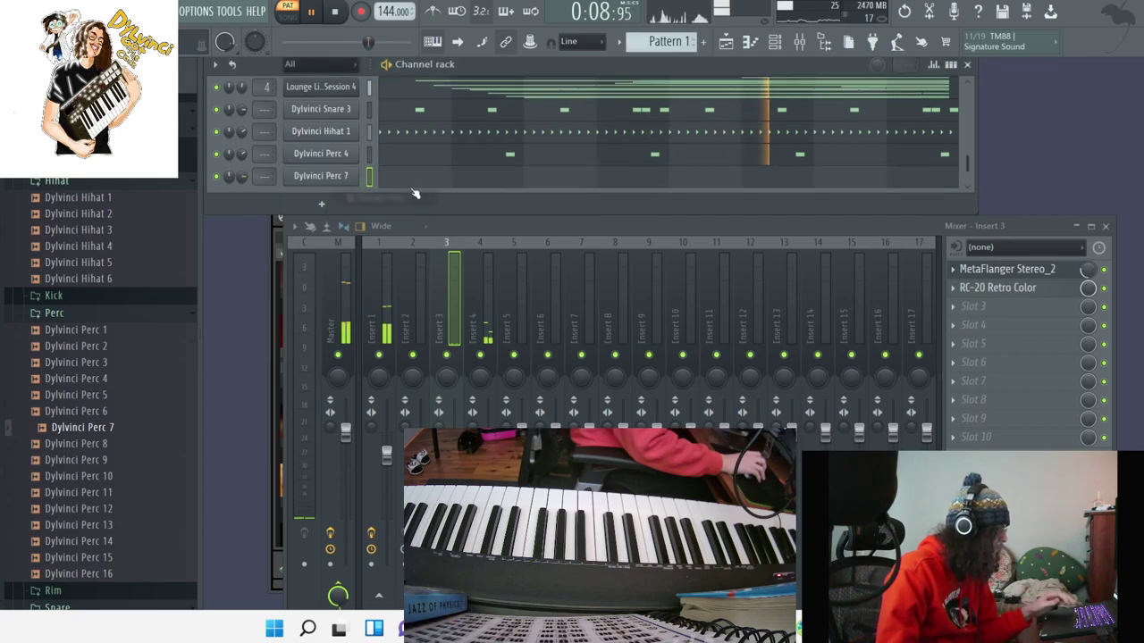
pyautogui.click(427, 179)
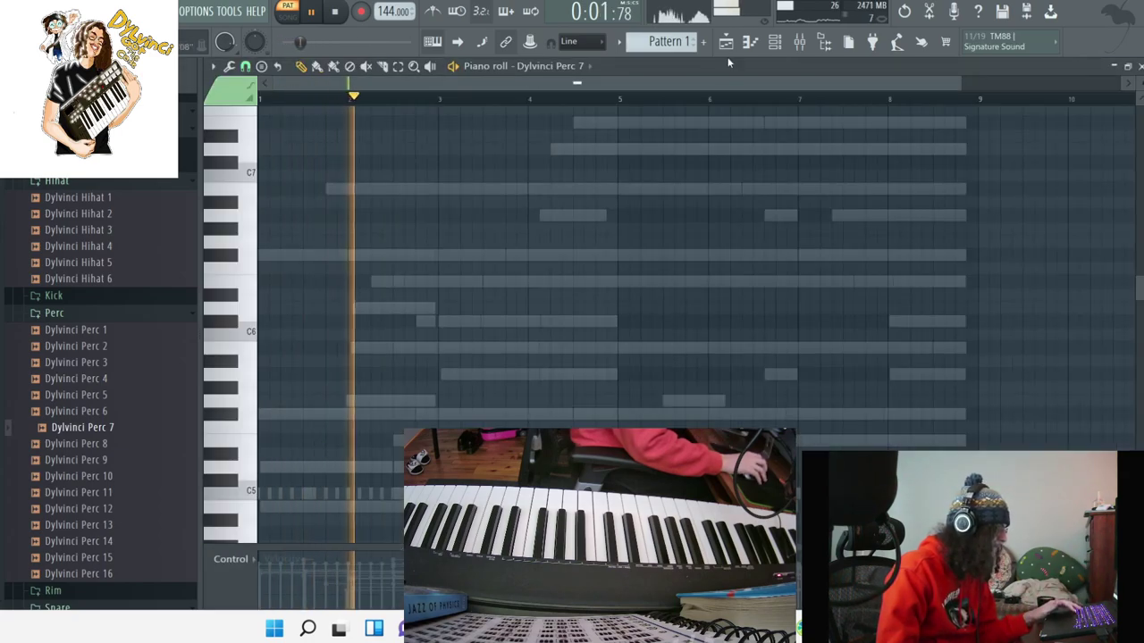
pyautogui.press('F6')
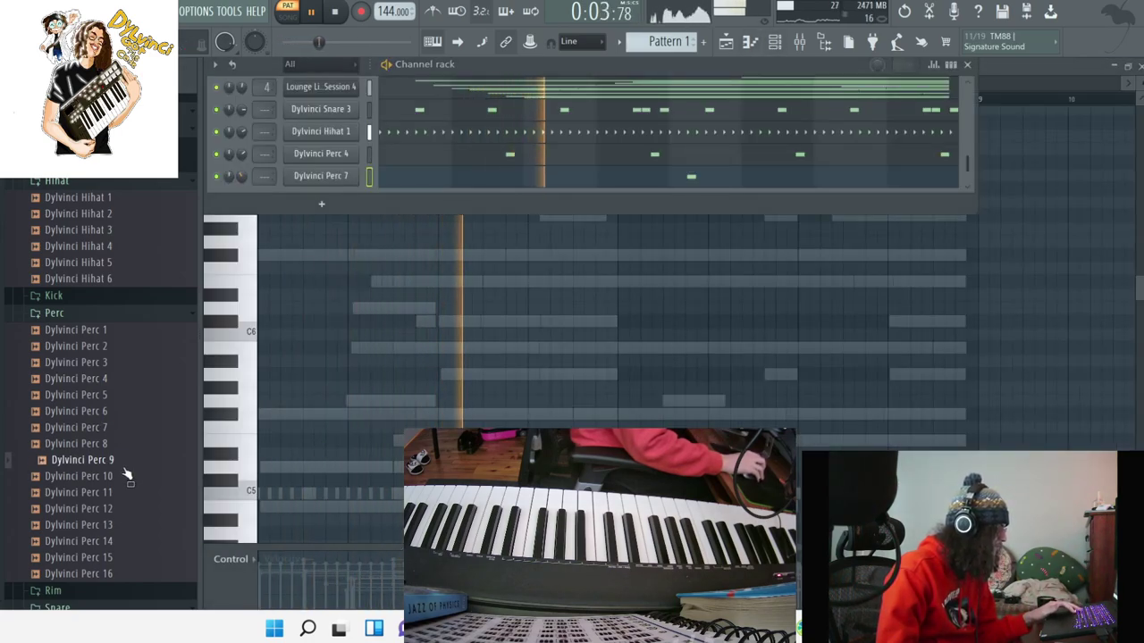
# Add Dylvinci Perc 9 as a new channel with C5 hits at the start of bars 2 and 6, and adjust the channel's volume.
pyautogui.moveTo(125, 456); pyautogui.dragTo(358, 192)
pyautogui.press('F7')
pyautogui.click(353, 493)
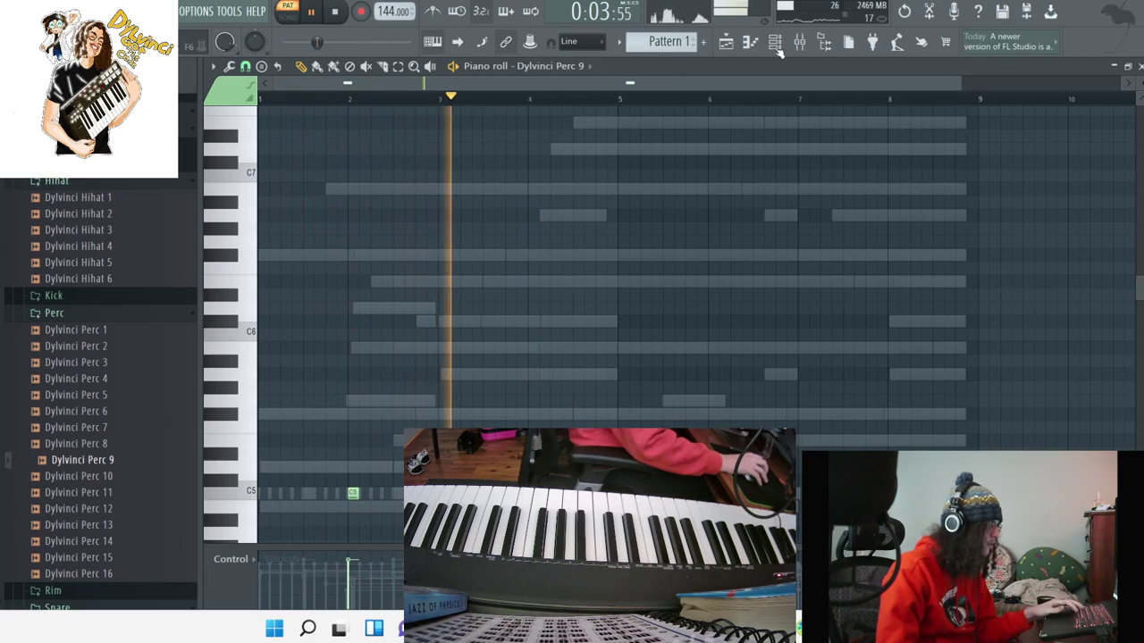
pyautogui.press('F6')
pyautogui.moveTo(241, 176); pyautogui.dragTo(240, 183)
pyautogui.rightClick(236, 180)
pyautogui.rightClick(229, 174)
pyautogui.click(248, 183)
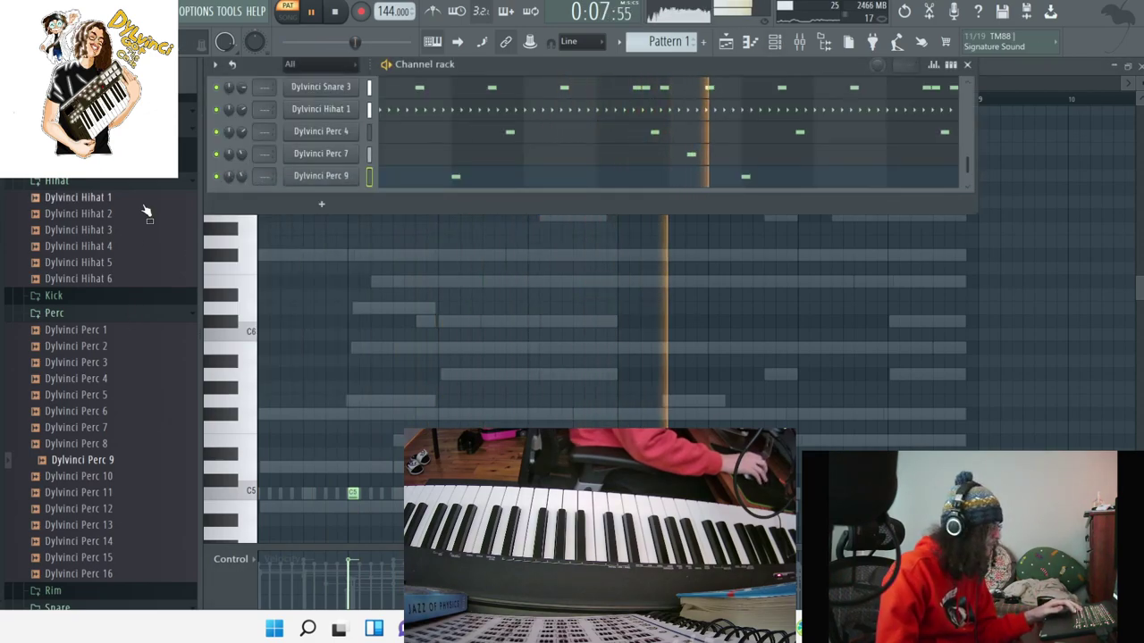
# Add Dylvinci Perc 8 as a new channel and program groups of short hits in bars 2 to 4, duplicated into bars 6 to 8.
pyautogui.moveTo(74, 443); pyautogui.dragTo(363, 191)
pyautogui.moveTo(509, 414); pyautogui.dragTo(406, 496)
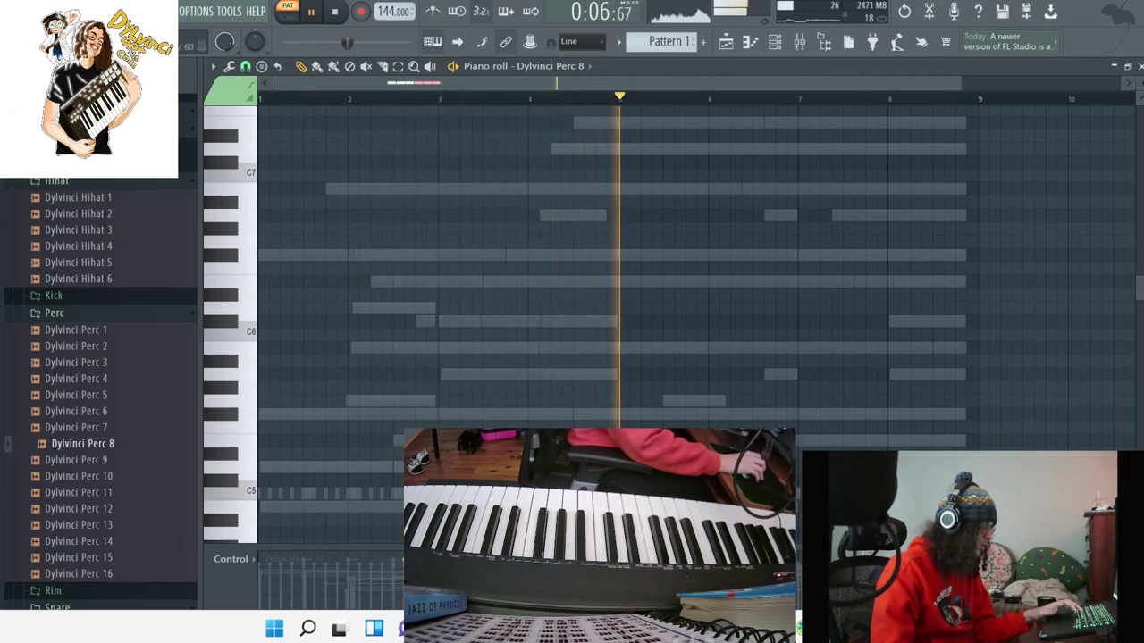
pyautogui.click(528, 84)
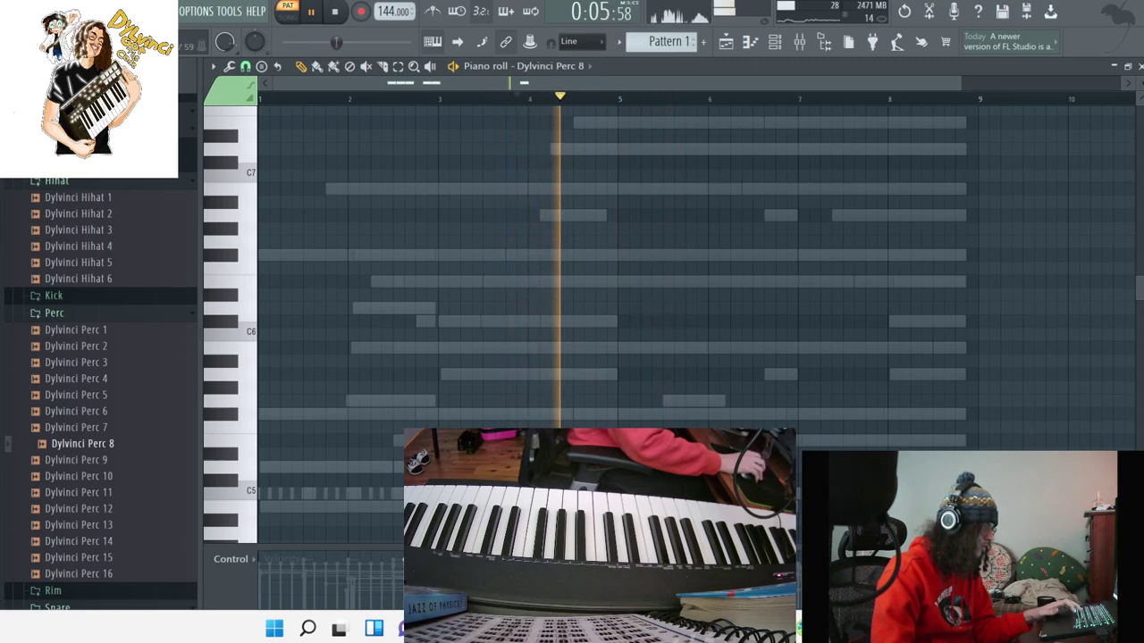
pyautogui.press('space')
pyautogui.press('space')
pyautogui.click(545, 491)
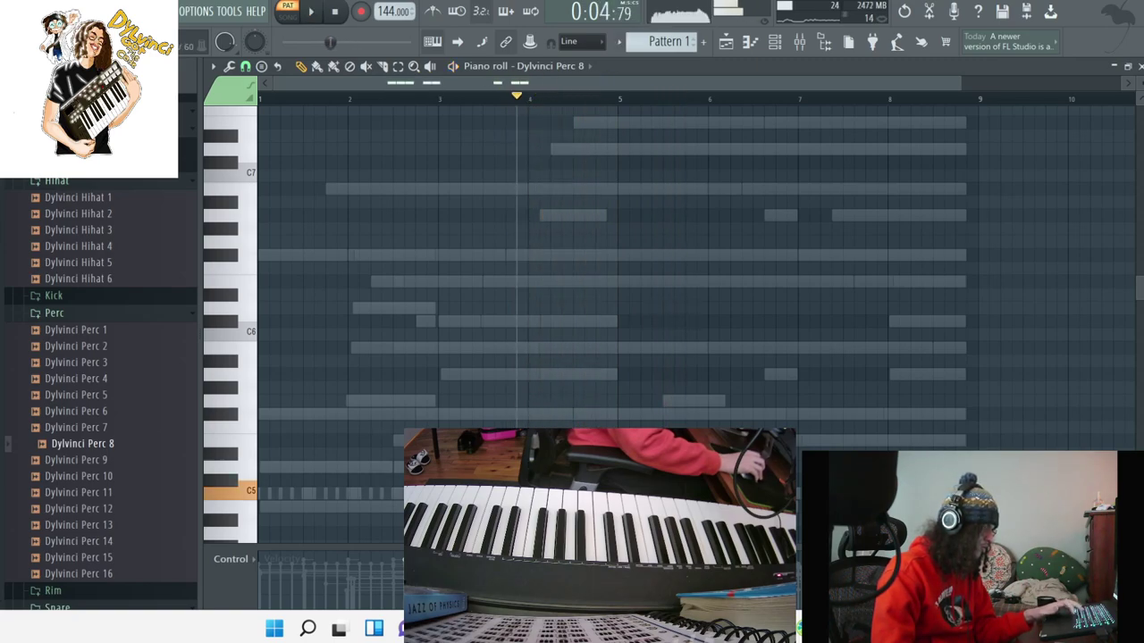
pyautogui.press('space')
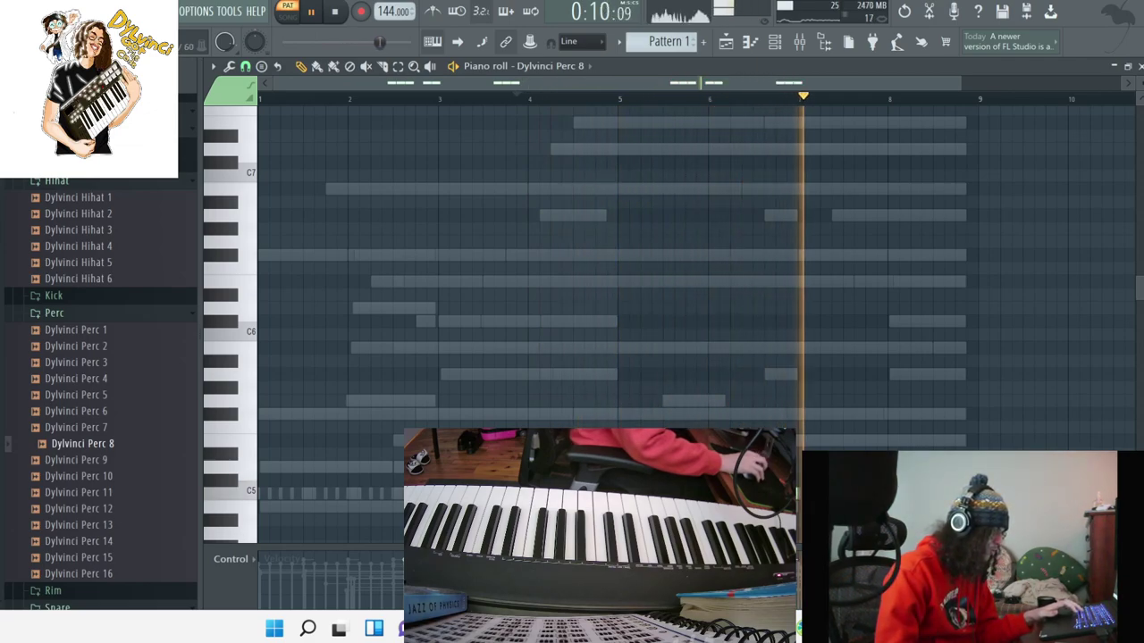
# Add short Perc 8 hits near the start of bars 1 and 5, and close the piano roll.
pyautogui.click(633, 493)
pyautogui.click(263, 493)
pyautogui.click(275, 493)
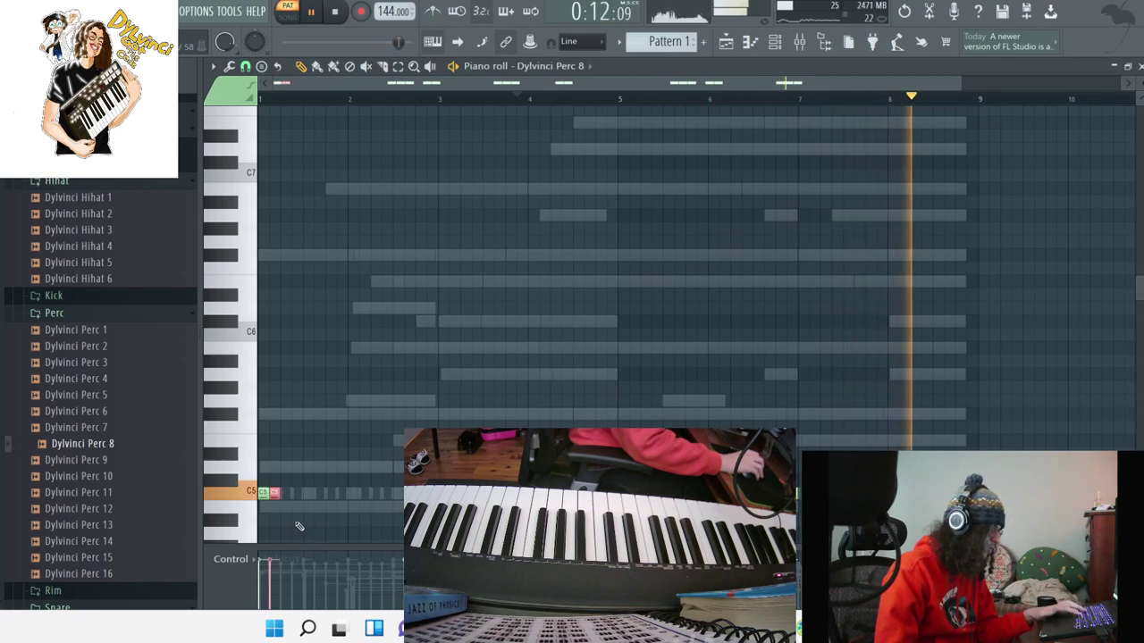
pyautogui.click(285, 493)
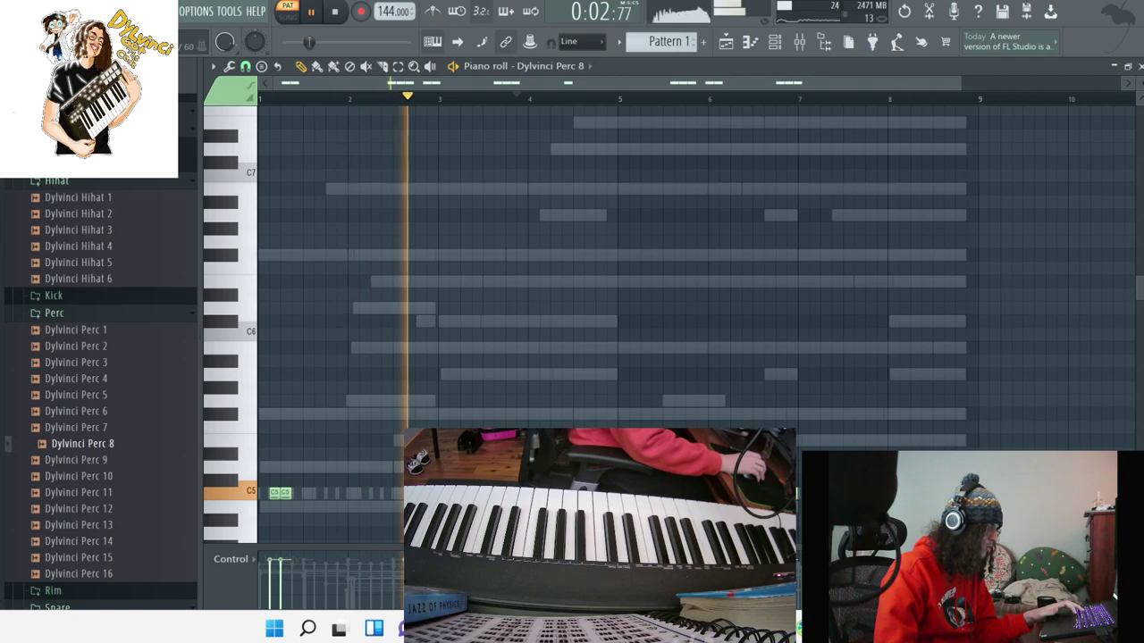
pyautogui.click(1137, 68)
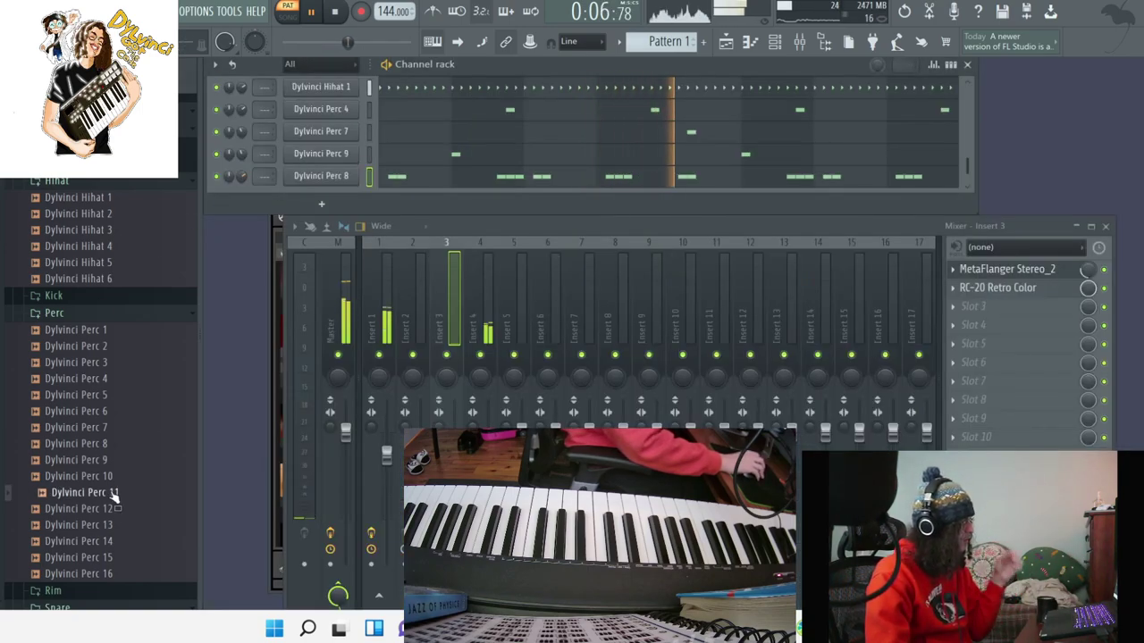
# Add Dylvinci Perc 11 as a new channel and place a short C5 hit just before the middle of bars 1 and 5.
pyautogui.moveTo(289, 330); pyautogui.dragTo(360, 199)
pyautogui.press('F7')
pyautogui.press('space')
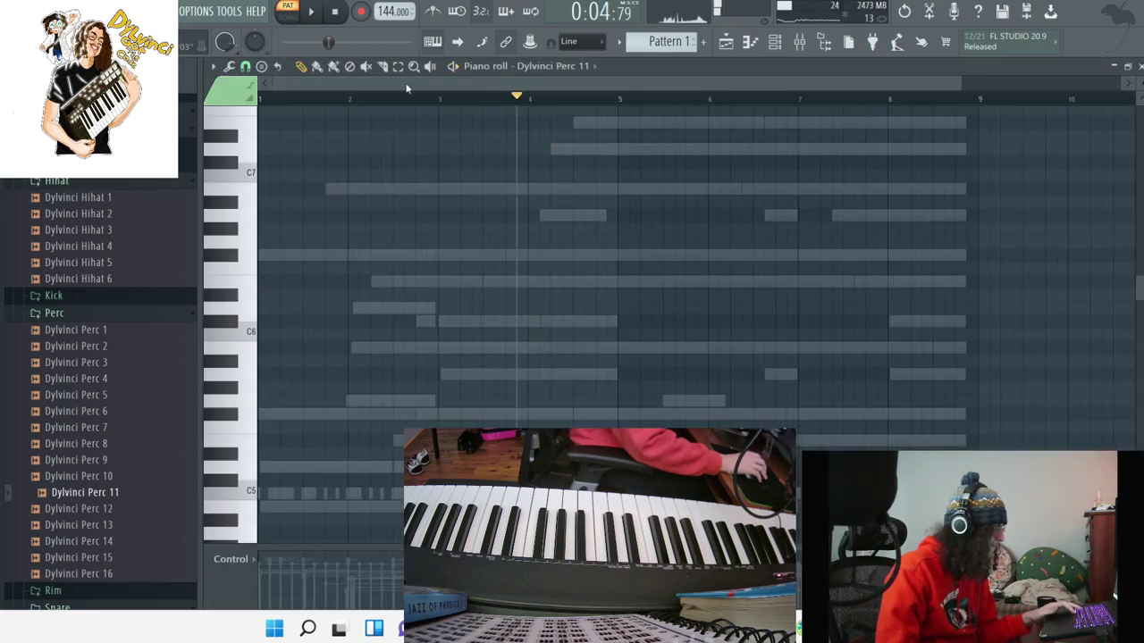
pyautogui.press('space')
pyautogui.moveTo(286, 495); pyautogui.dragTo(298, 495)
pyautogui.press('space')
pyautogui.press('space')
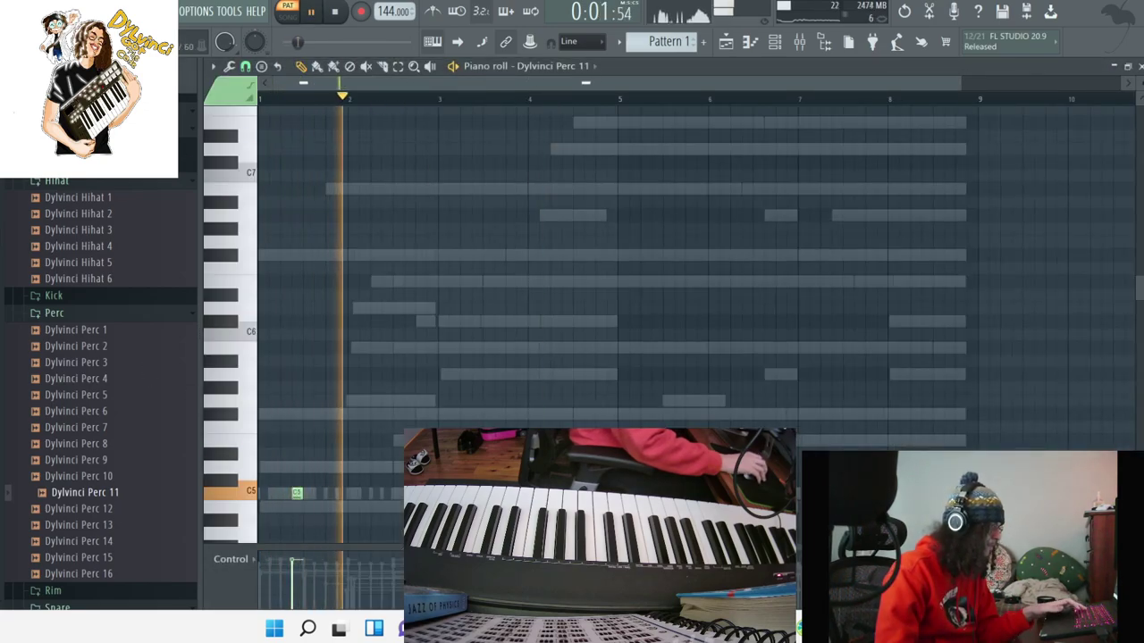
pyautogui.press('F6')
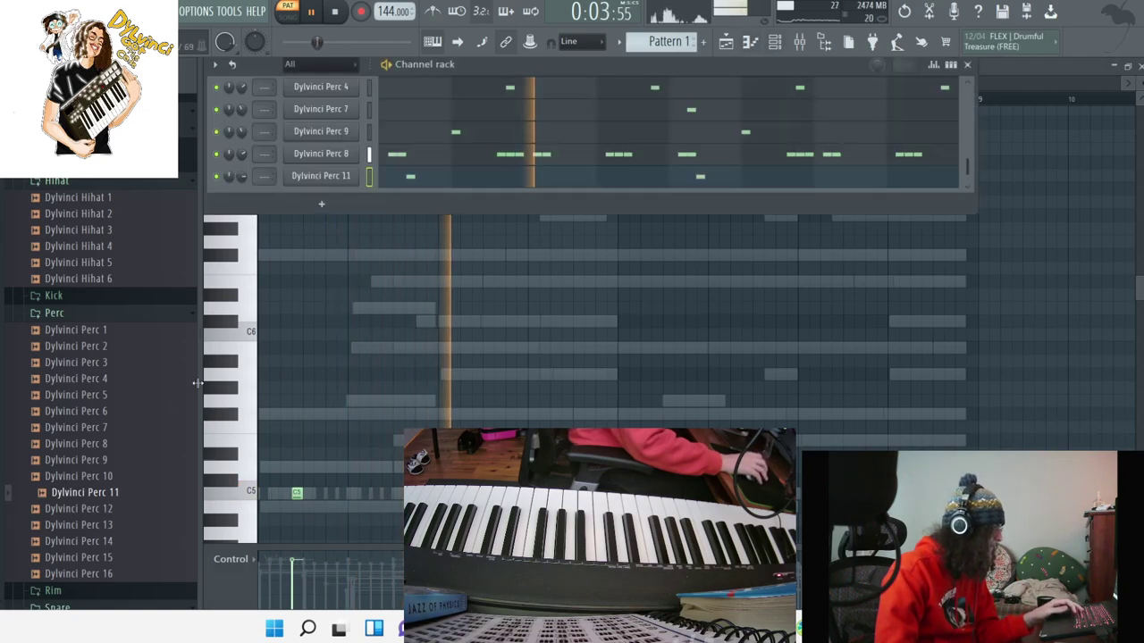
# Swap the sample on the Dylvinci Perc 11 channel for Dylvinci Perc 10 and play the pattern.
pyautogui.press('space')
pyautogui.moveTo(351, 182); pyautogui.dragTo(349, 177)
pyautogui.press('space')
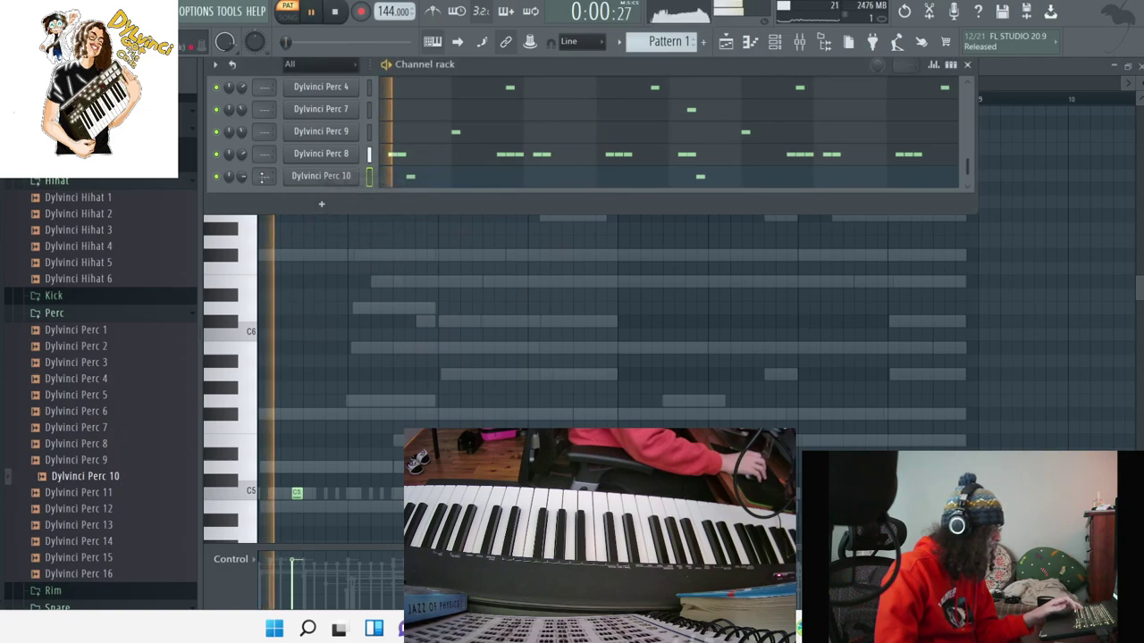
# Add Dylvinci Perc 14 as a new channel with one short C5 hit just past the middle of bars 1 and 5.
pyautogui.moveTo(81, 557); pyautogui.dragTo(348, 196)
pyautogui.press('space')
pyautogui.press('space')
pyautogui.click(406, 185)
pyautogui.click(291, 519)
pyautogui.click(319, 492)
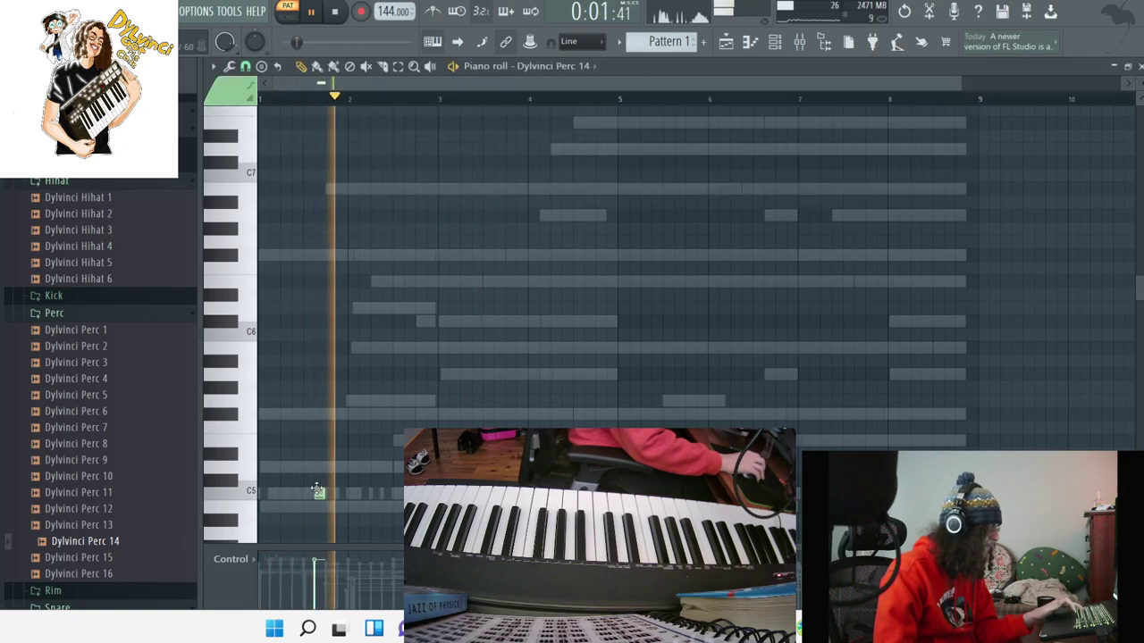
pyautogui.click(330, 492)
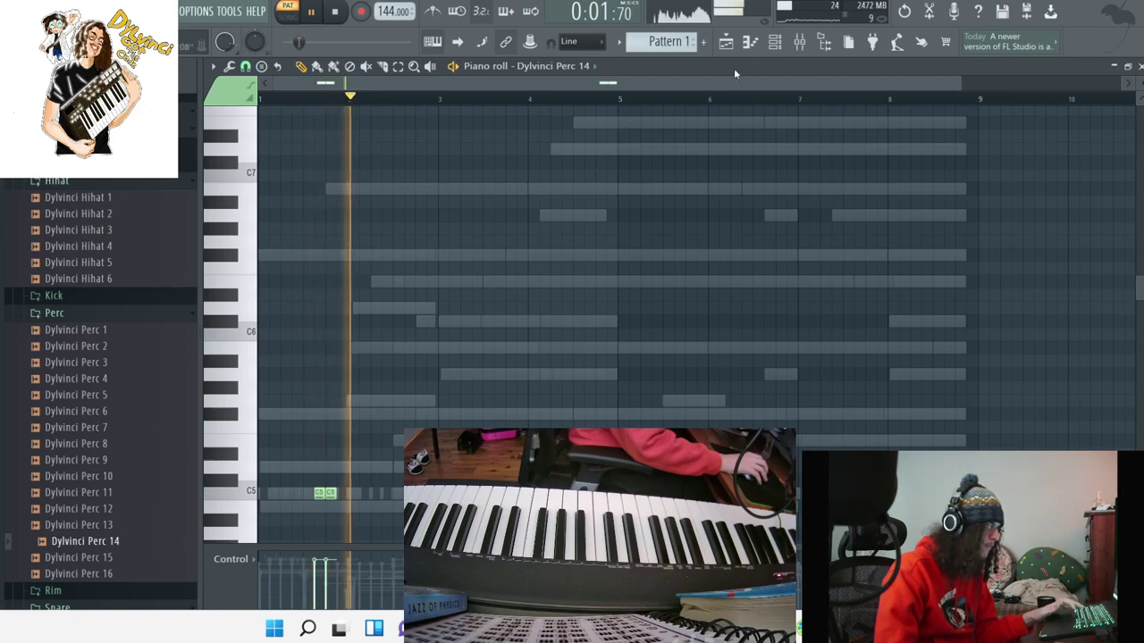
pyautogui.click(775, 42)
pyautogui.rightClick(331, 494)
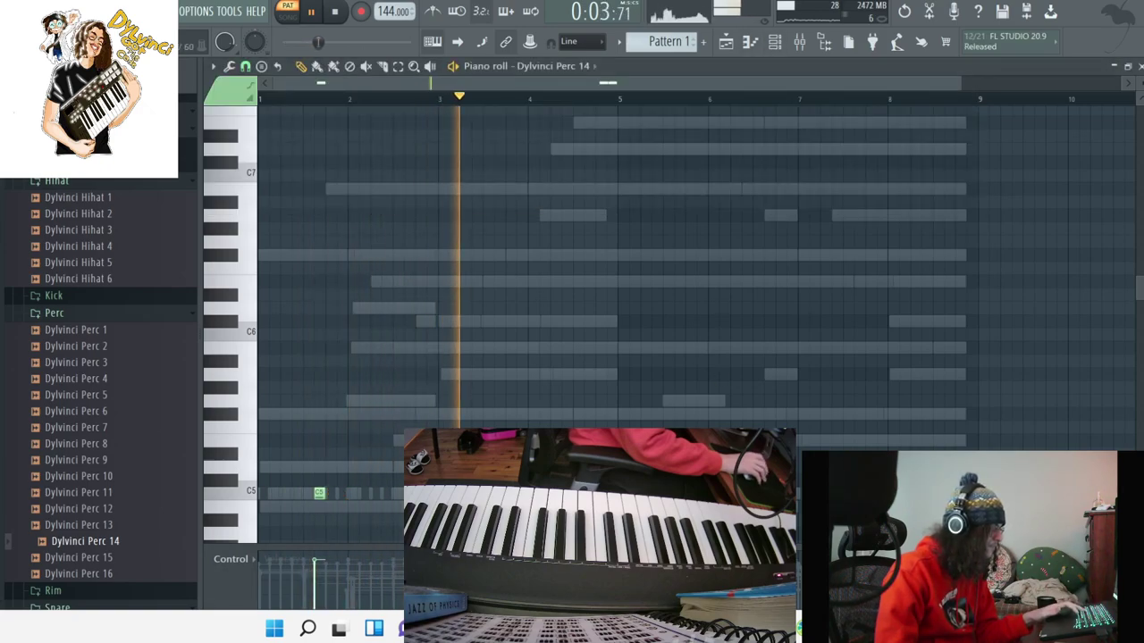
pyautogui.press('F6')
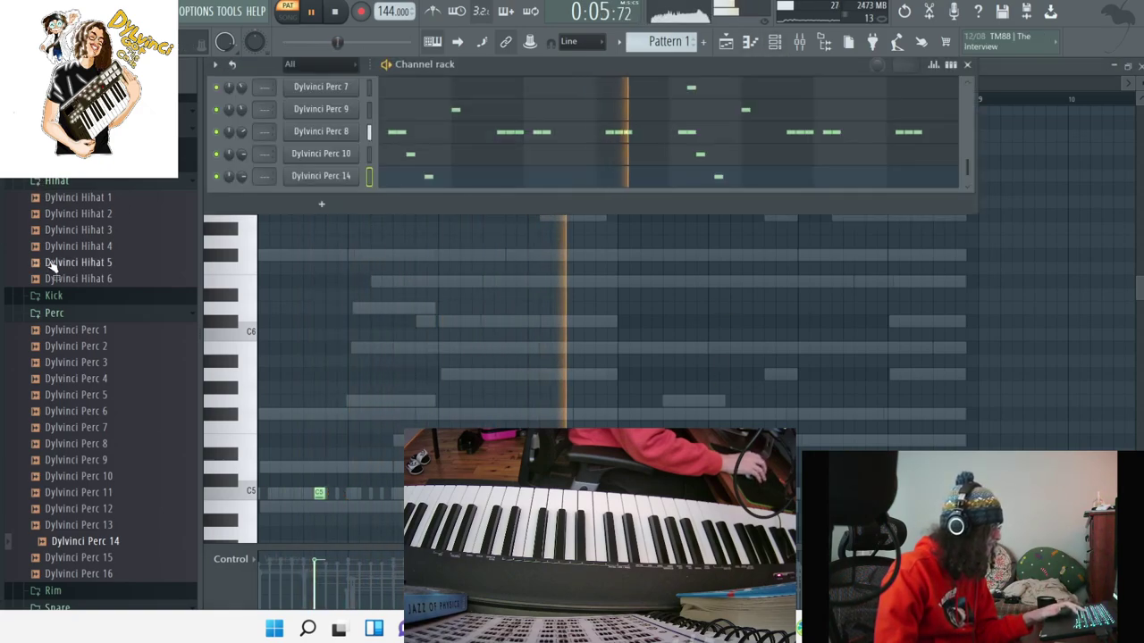
# Add Dylvinci Kick 4 as a new channel and enlarge the channel rack to show every channel.
pyautogui.click(53, 294)
pyautogui.moveTo(79, 361); pyautogui.dragTo(303, 191)
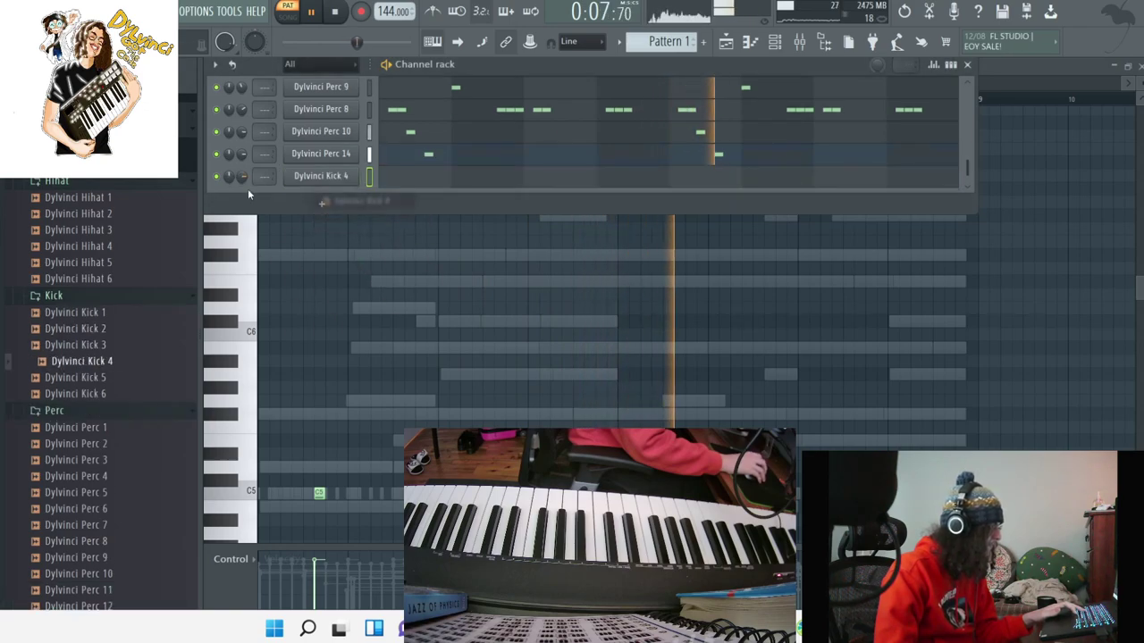
pyautogui.moveTo(399, 214); pyautogui.dragTo(411, 404)
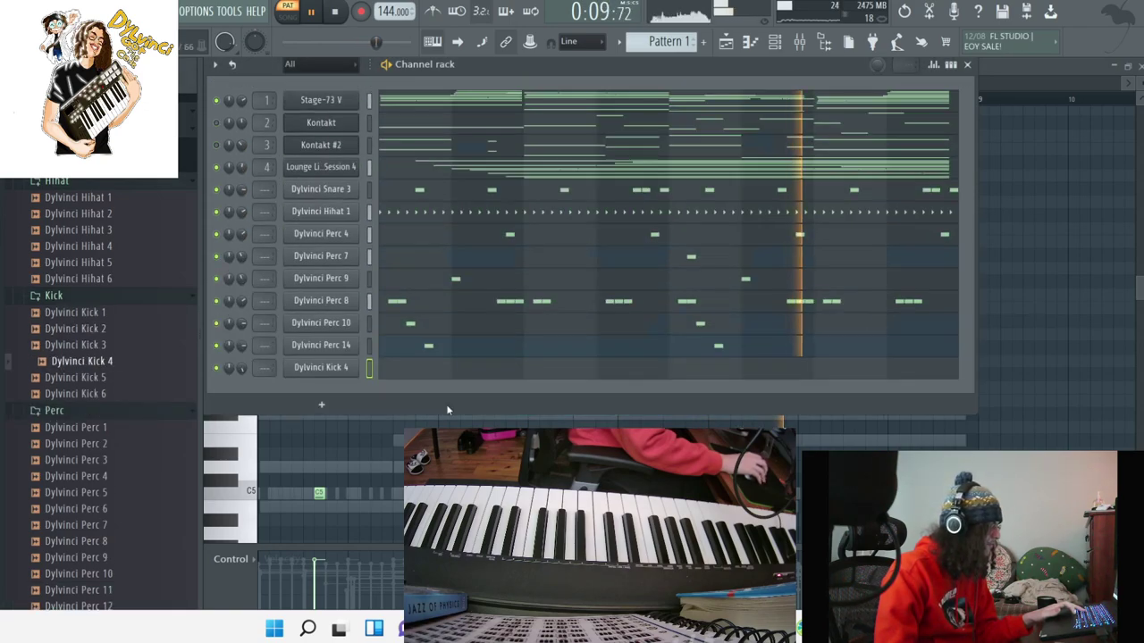
# Program C5 kick hits for Dylvinci Kick 4 across bars 1 to 4, starting on bar 1, and duplicate them into bars 5 to 8.
pyautogui.click(466, 366)
pyautogui.press('space')
pyautogui.click(263, 492)
pyautogui.press('space')
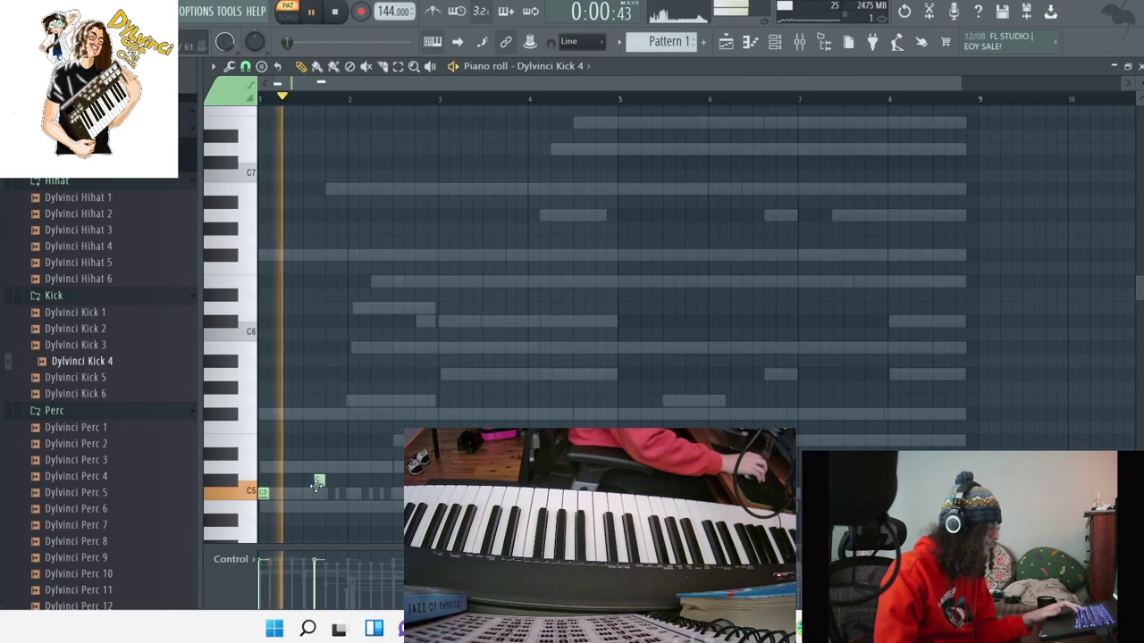
pyautogui.click(375, 493)
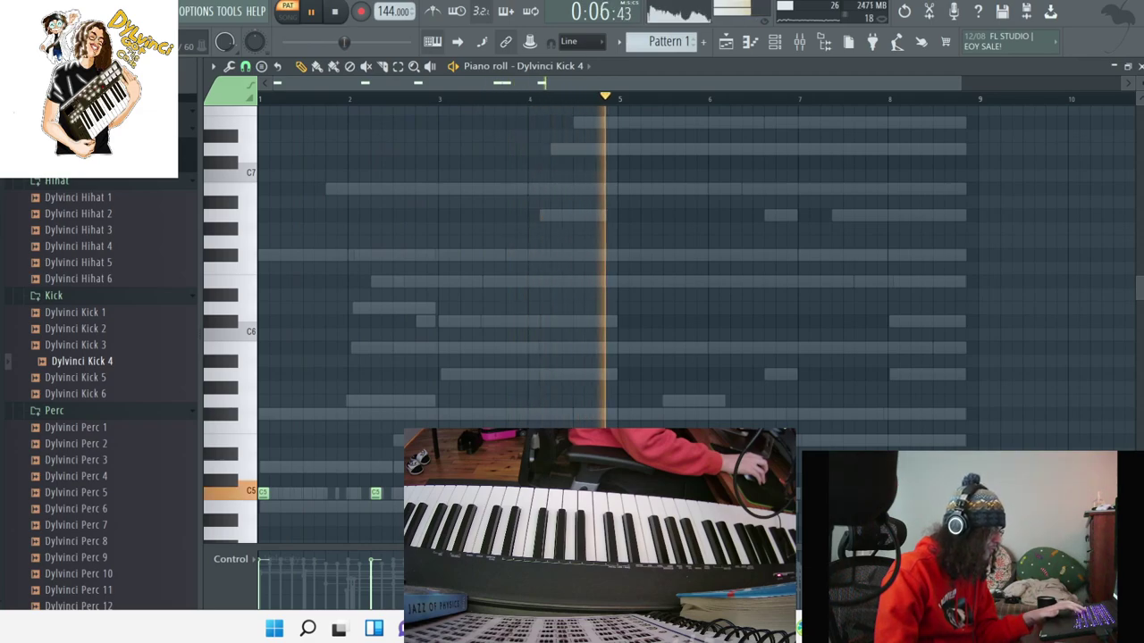
# Replace the Fruity Limiter on the Master track with Fruity soft clipper.
pyautogui.click(797, 45)
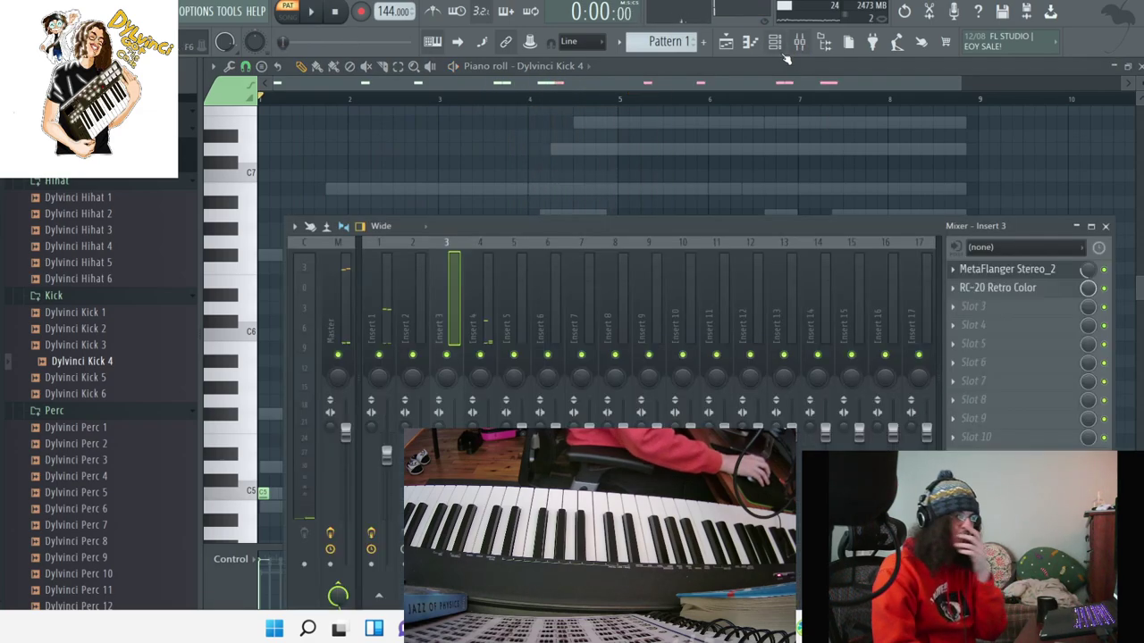
pyautogui.click(342, 304)
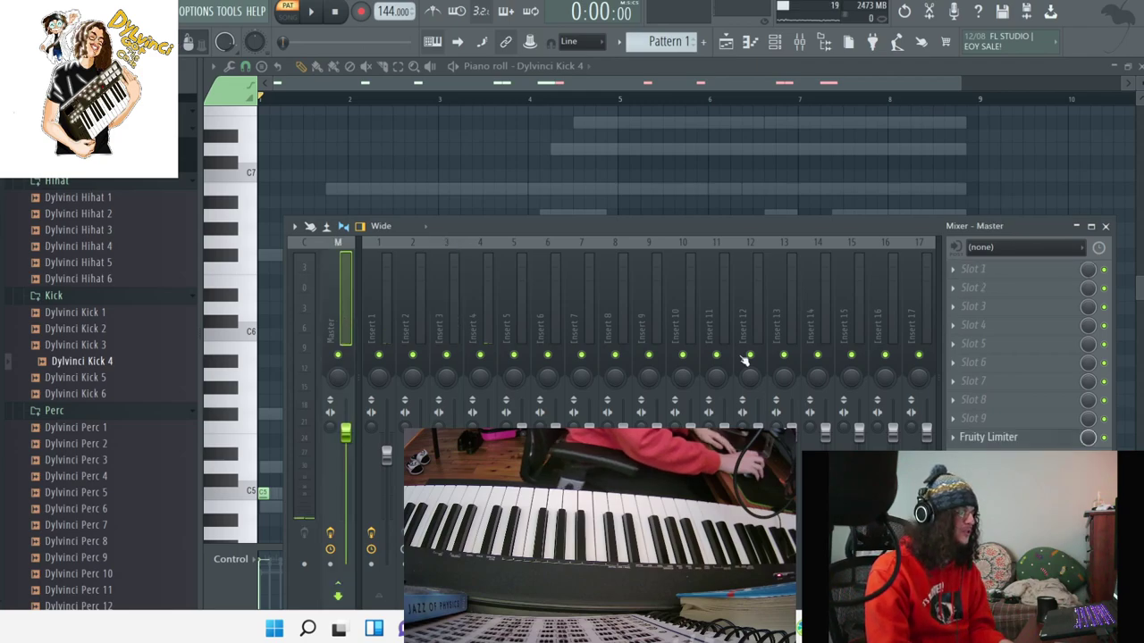
pyautogui.click(954, 436)
pyautogui.moveTo(981, 283)
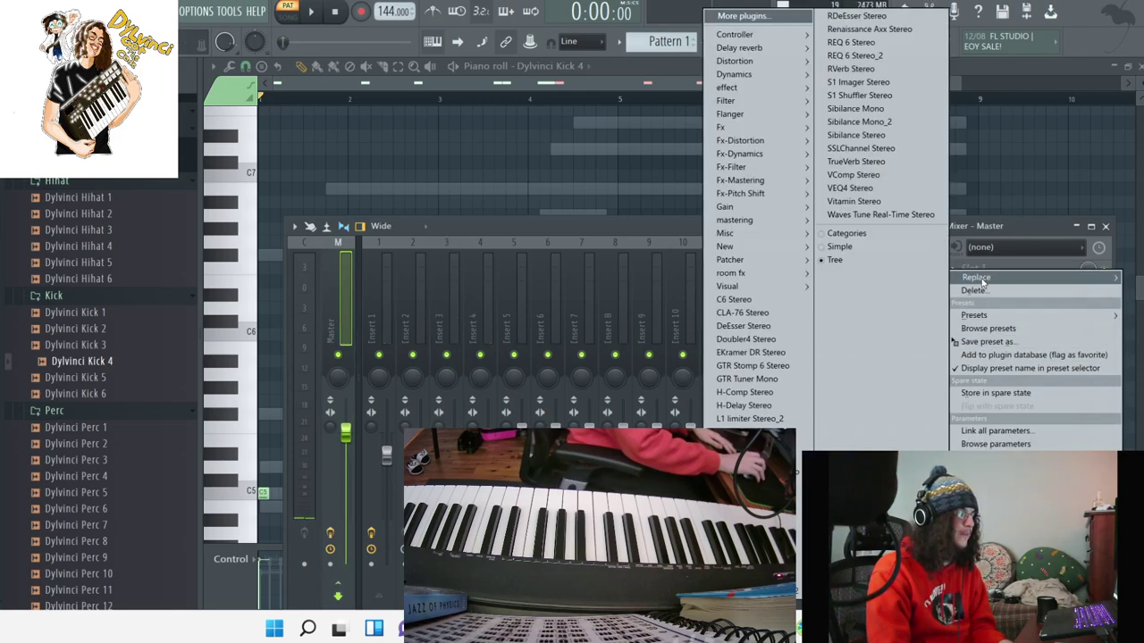
pyautogui.moveTo(790, 106)
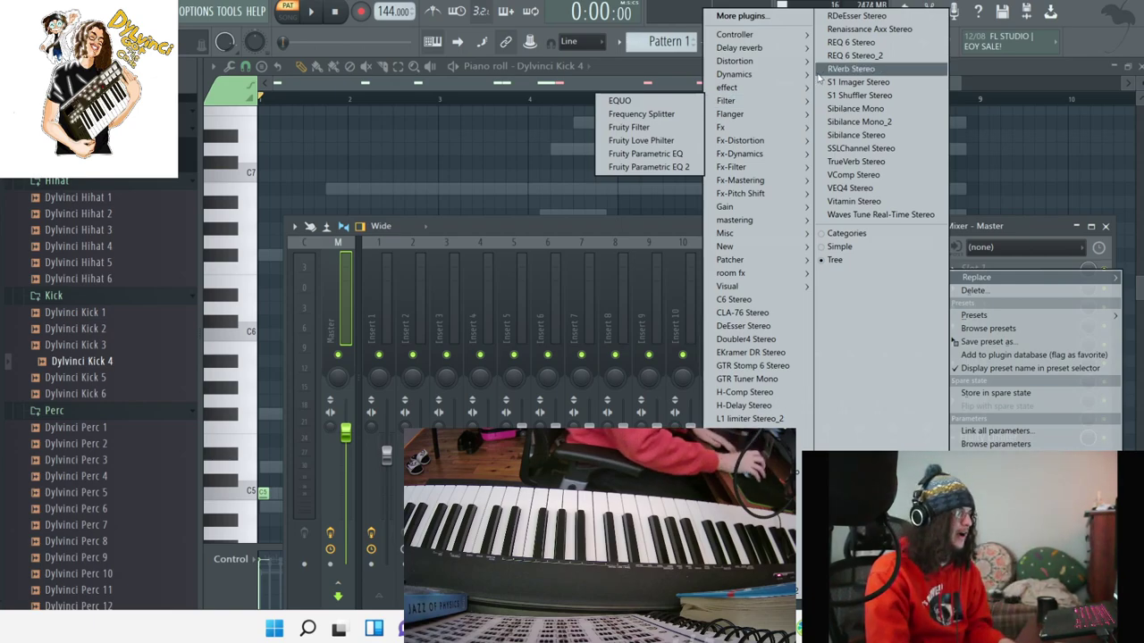
pyautogui.moveTo(787, 75)
pyautogui.click(656, 113)
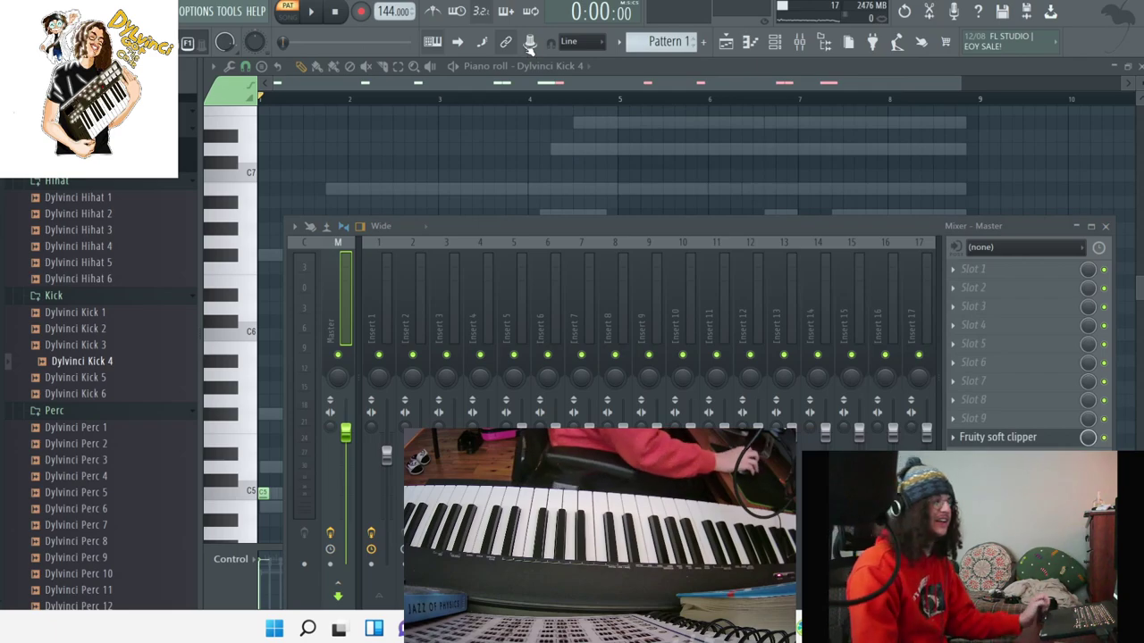
# Play the pattern, unmute the first Kontakt channel and mute the Lounge Li..Session 4 channel.
pyautogui.click(776, 49)
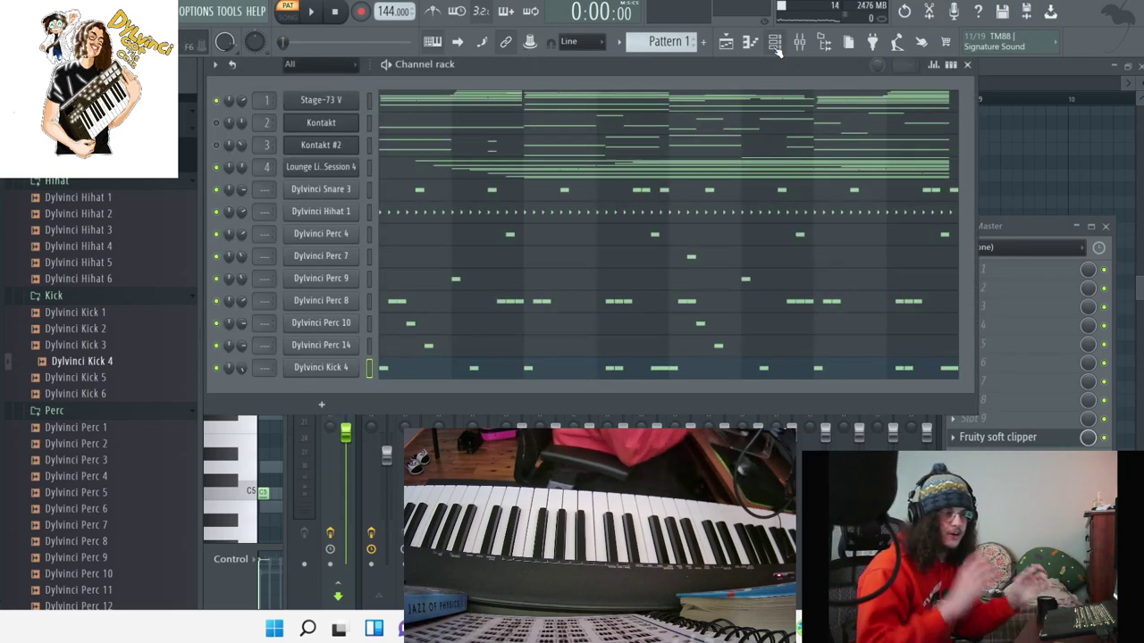
pyautogui.press('space')
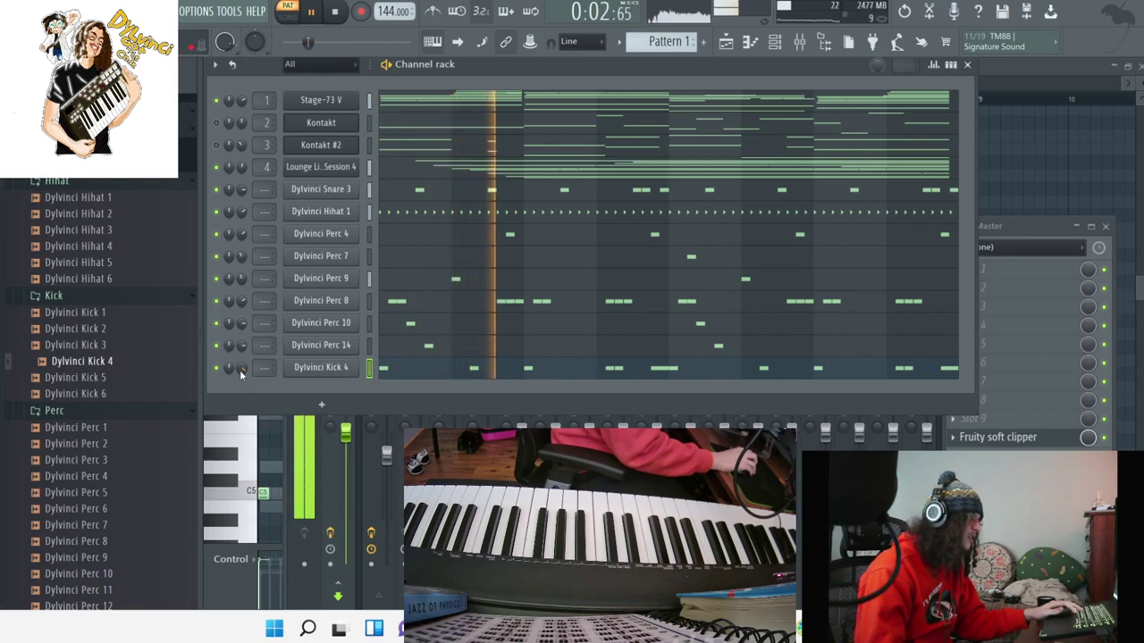
pyautogui.click(216, 123)
pyautogui.press('space')
pyautogui.press('space')
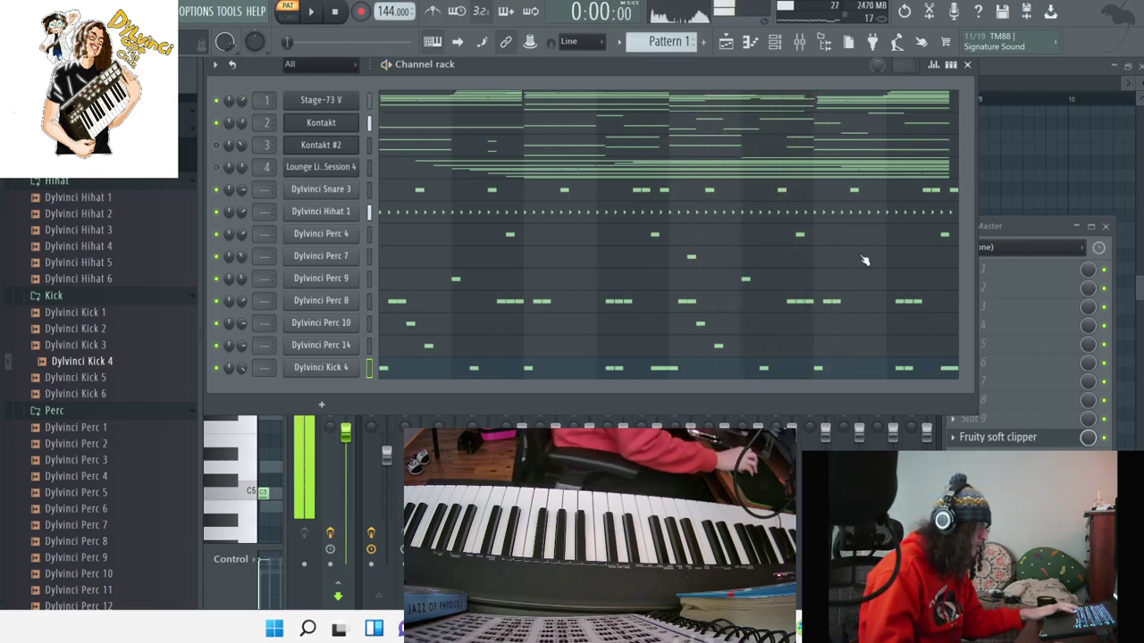
pyautogui.press('space')
# Raise Insert 1's level, add ValhallaUberMod in its third effect slot and load the 8TapTriChorus preset.
pyautogui.press('F9')
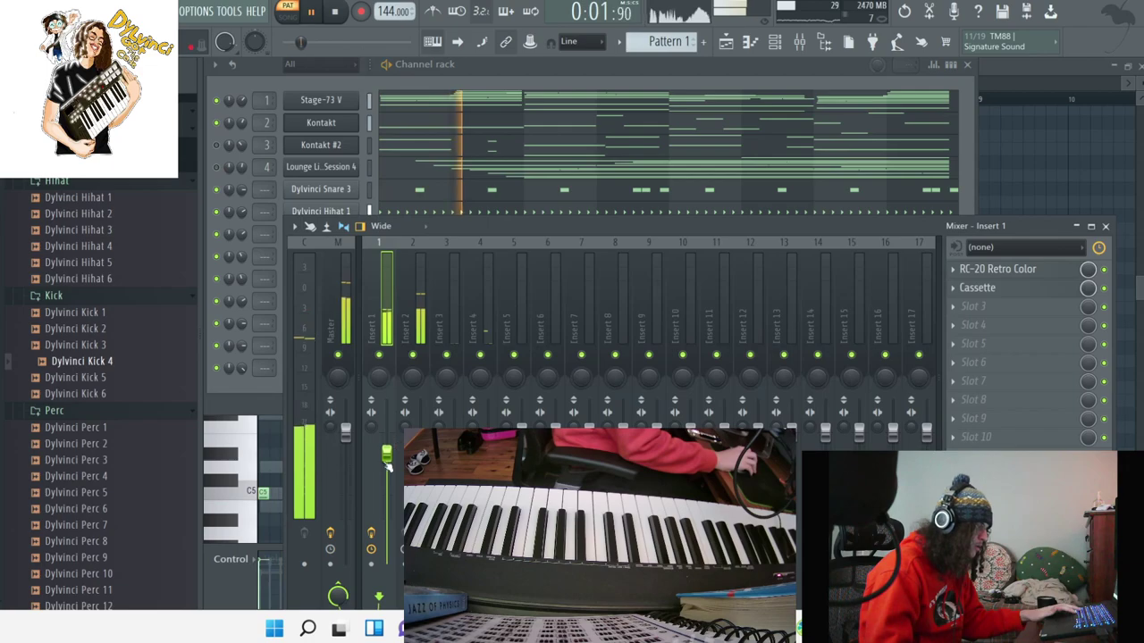
pyautogui.click(1010, 314)
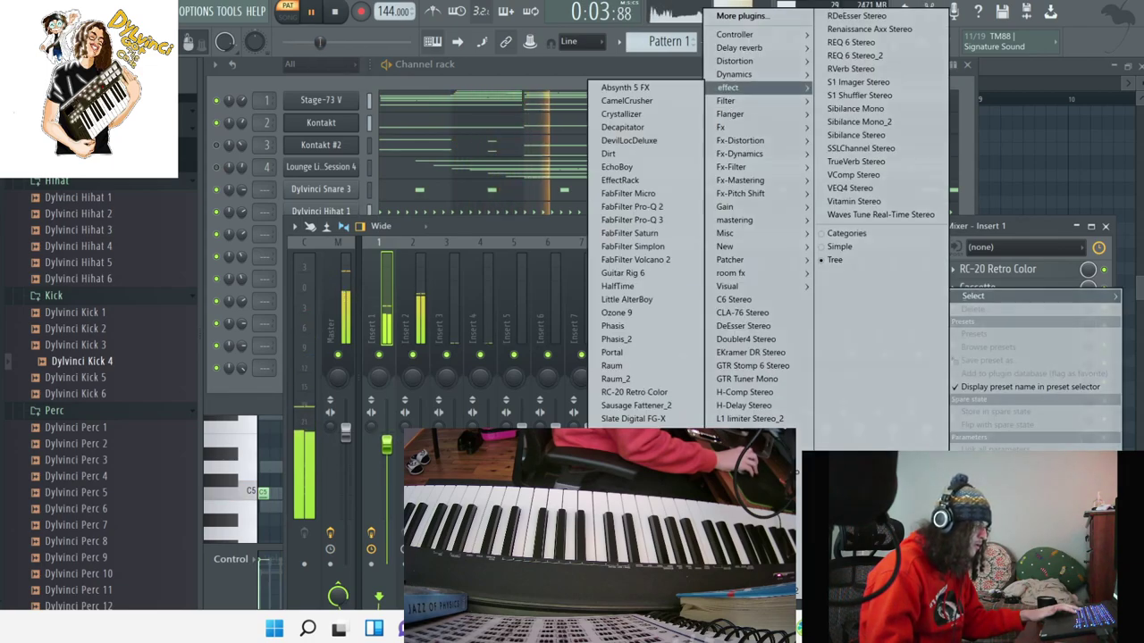
pyautogui.click(633, 511)
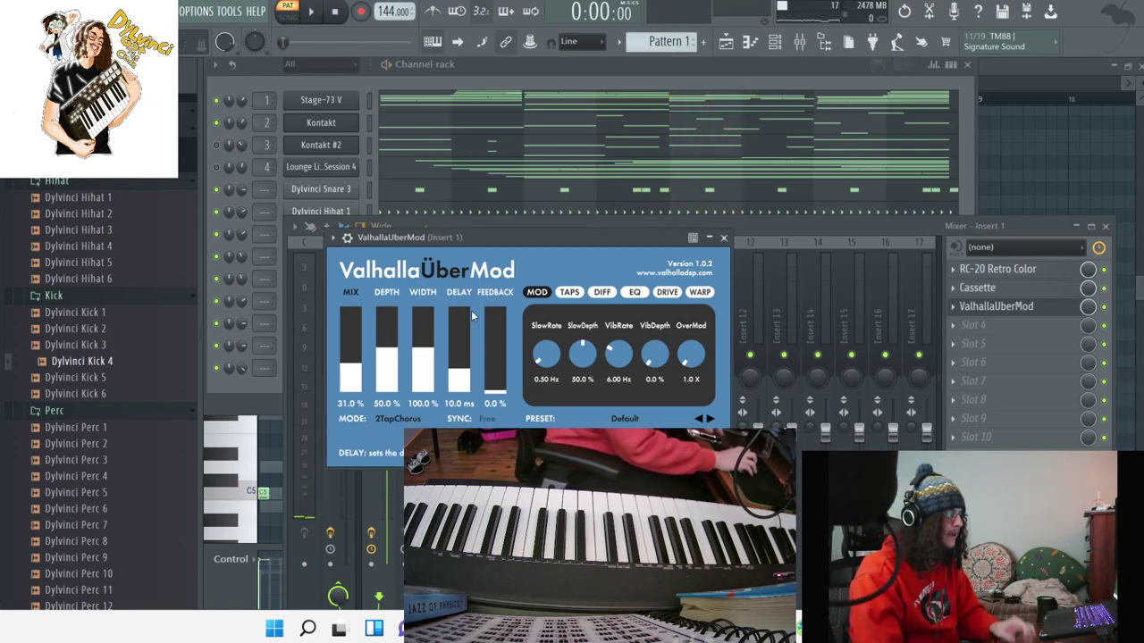
pyautogui.click(616, 418)
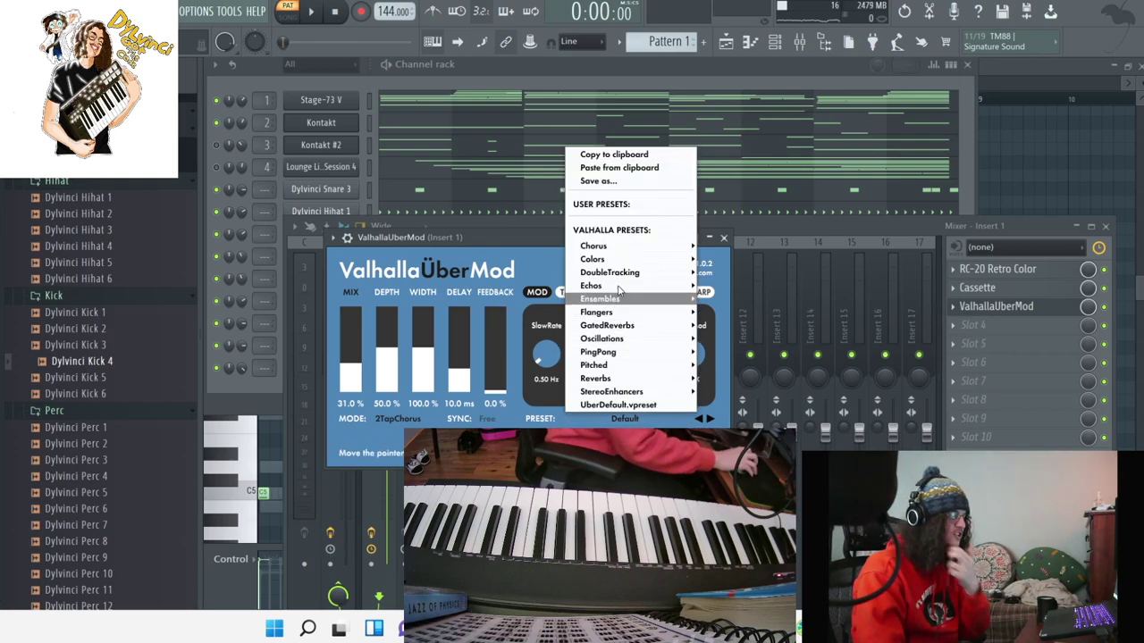
pyautogui.moveTo(612, 245)
pyautogui.click(732, 287)
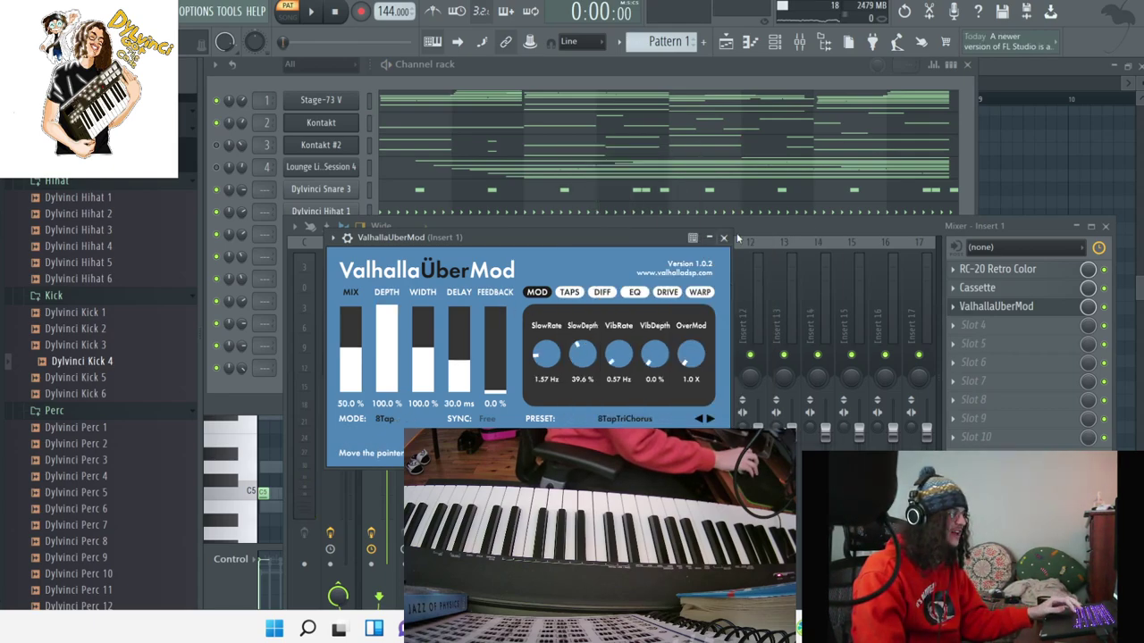
# Solo Insert 1, set its ValhallaUberMod mix to 27.5%, and play the pattern to check the chorus.
pyautogui.click(387, 357)
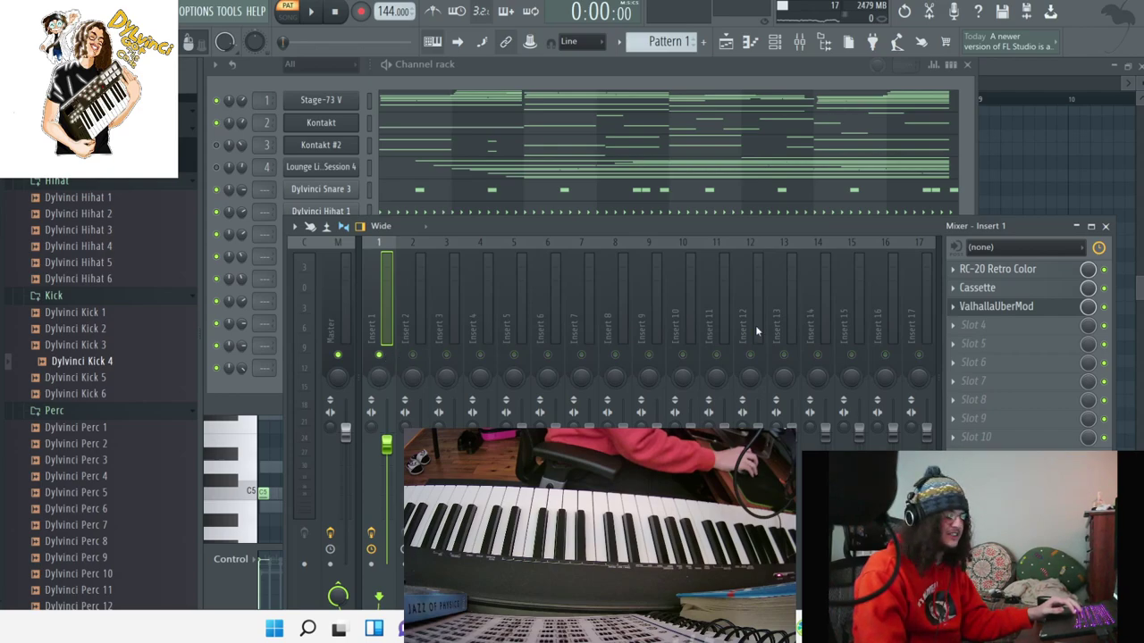
pyautogui.click(1016, 310)
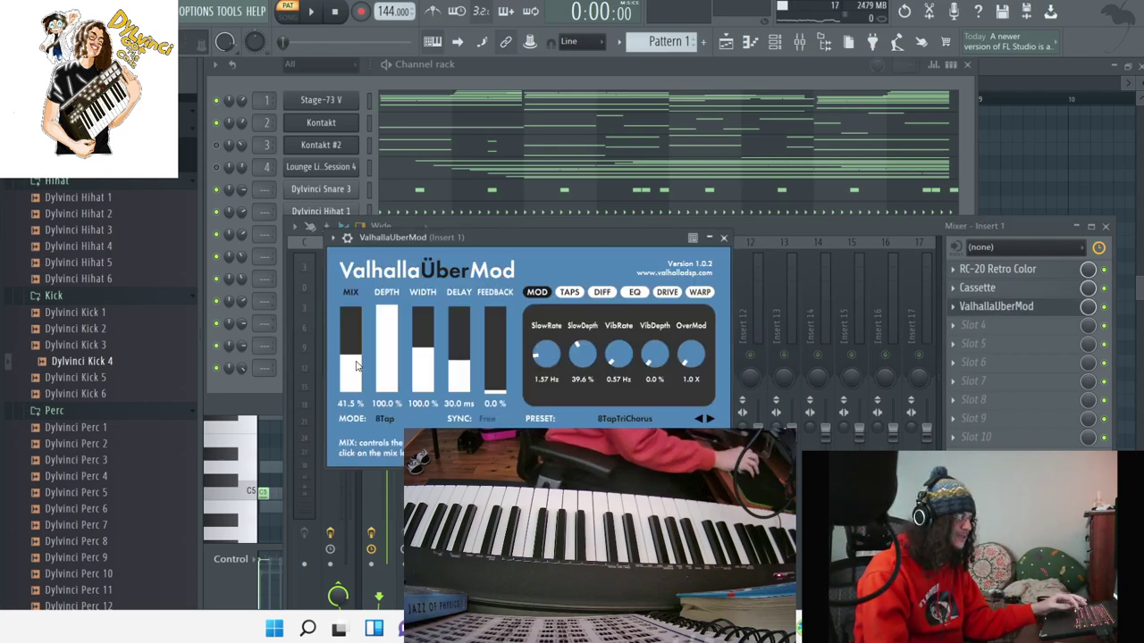
pyautogui.moveTo(353, 362); pyautogui.dragTo(359, 369)
pyautogui.press('space')
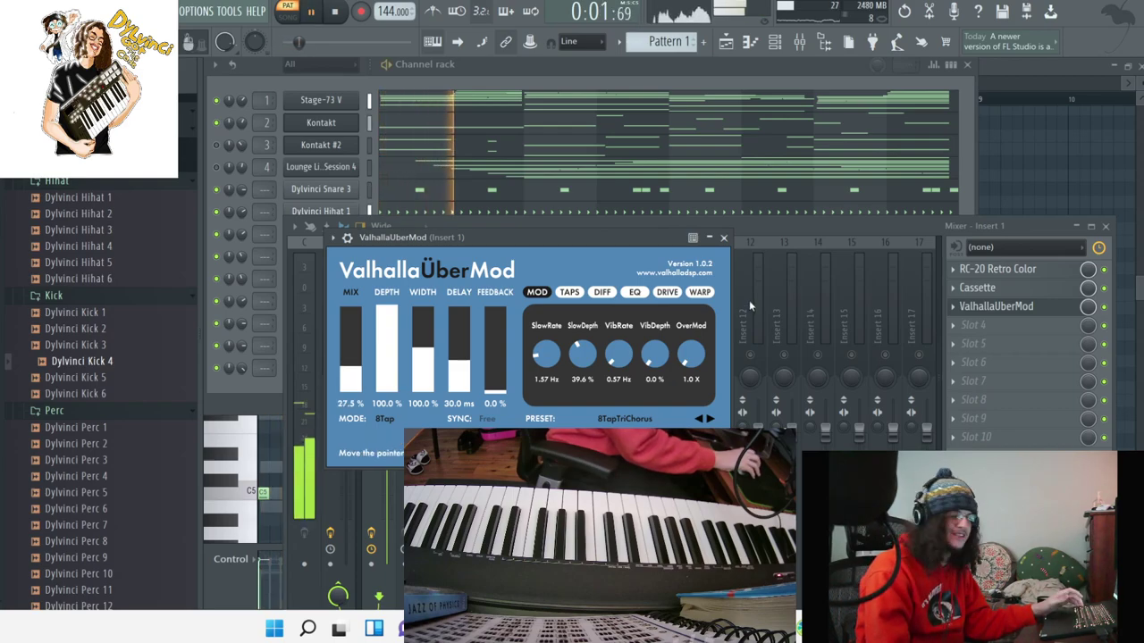
pyautogui.press('space')
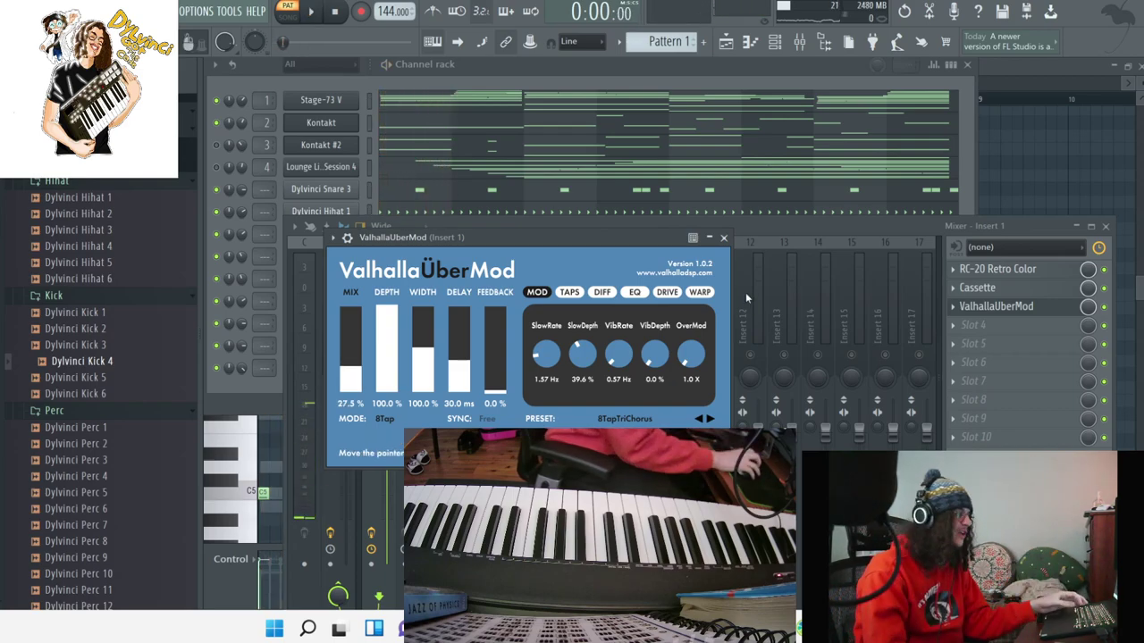
# Unmute the Lounge Li..Session 4 channel and take Insert 1 out of solo.
pyautogui.click(214, 166)
pyautogui.click(1039, 223)
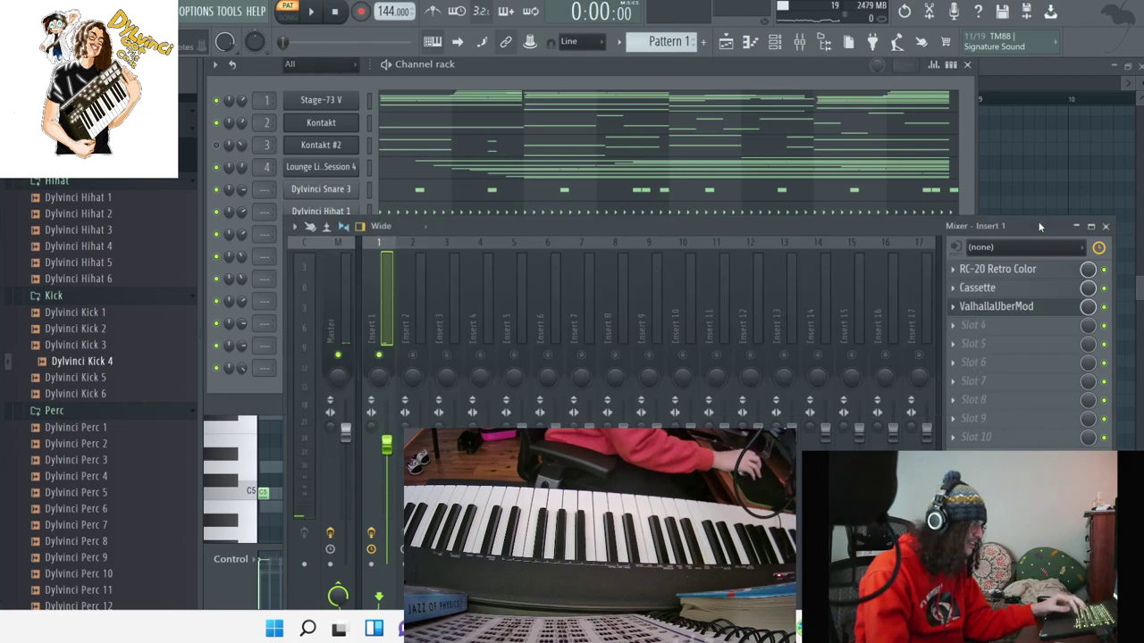
pyautogui.click(523, 304)
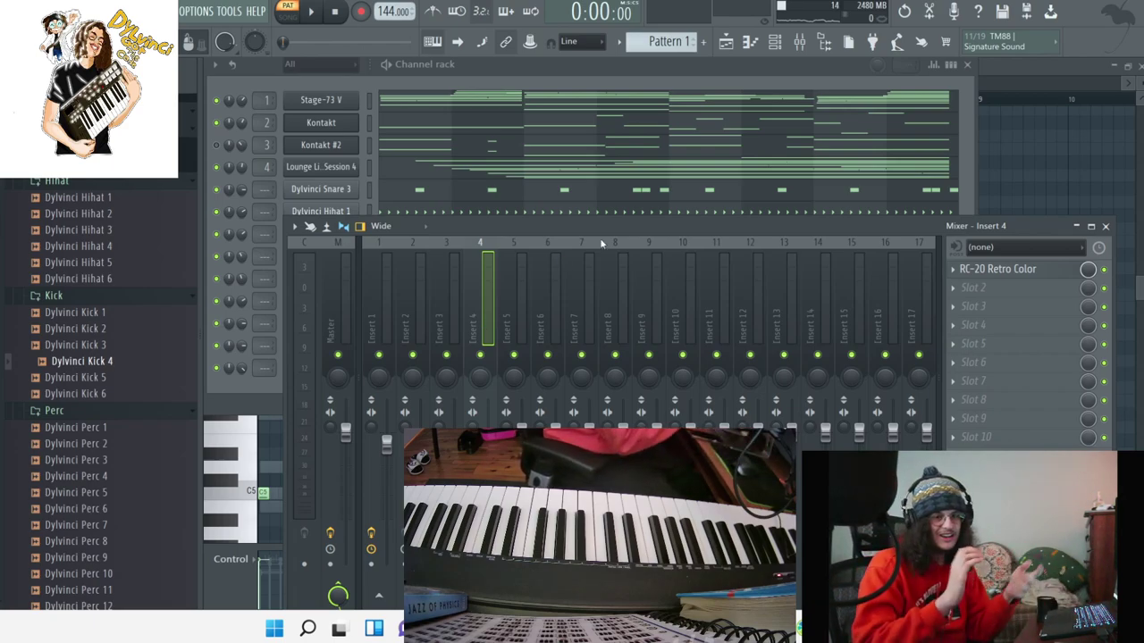
# Add ValhallaUberMod in Insert 4's second slot with the mix at 30.3%, and lower Insert 1's level during playback.
pyautogui.click(997, 301)
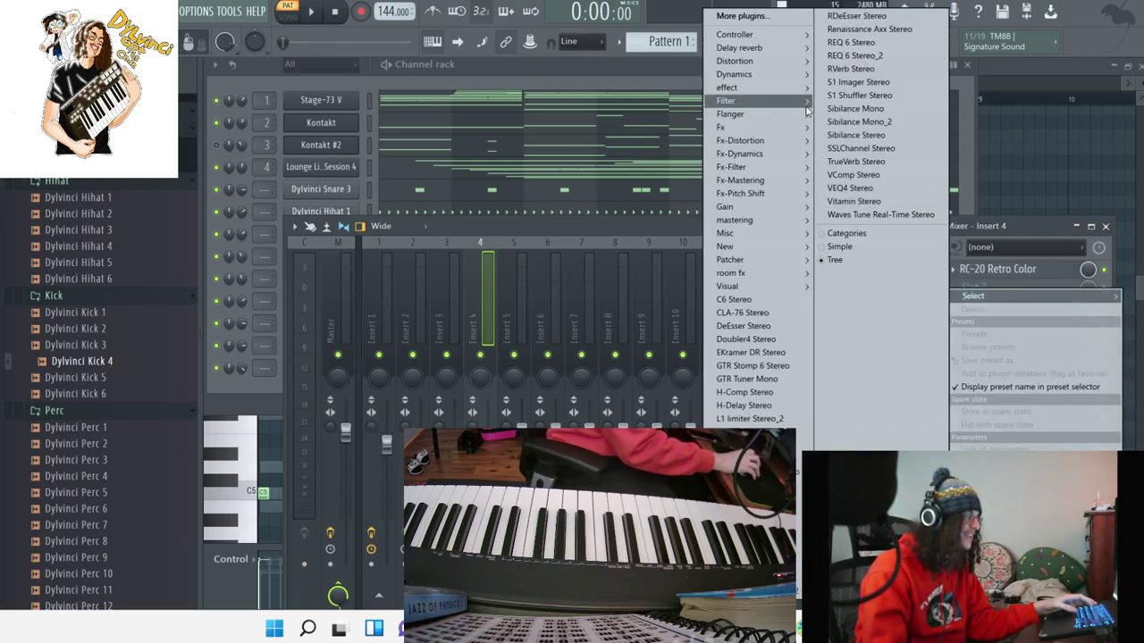
pyautogui.moveTo(792, 90)
pyautogui.click(630, 512)
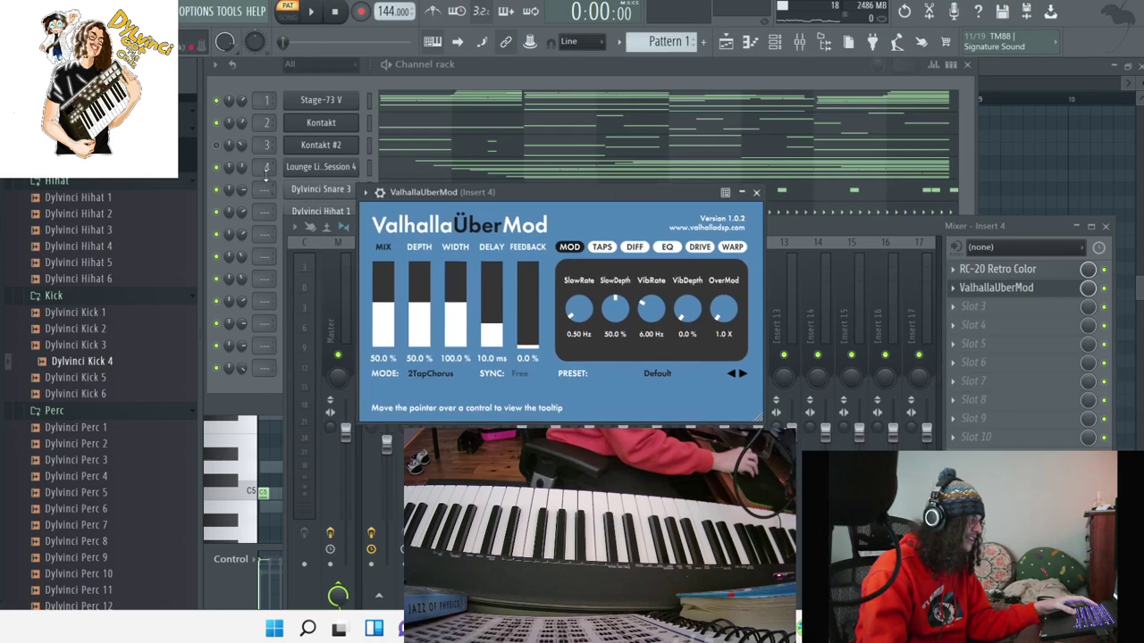
pyautogui.press('space')
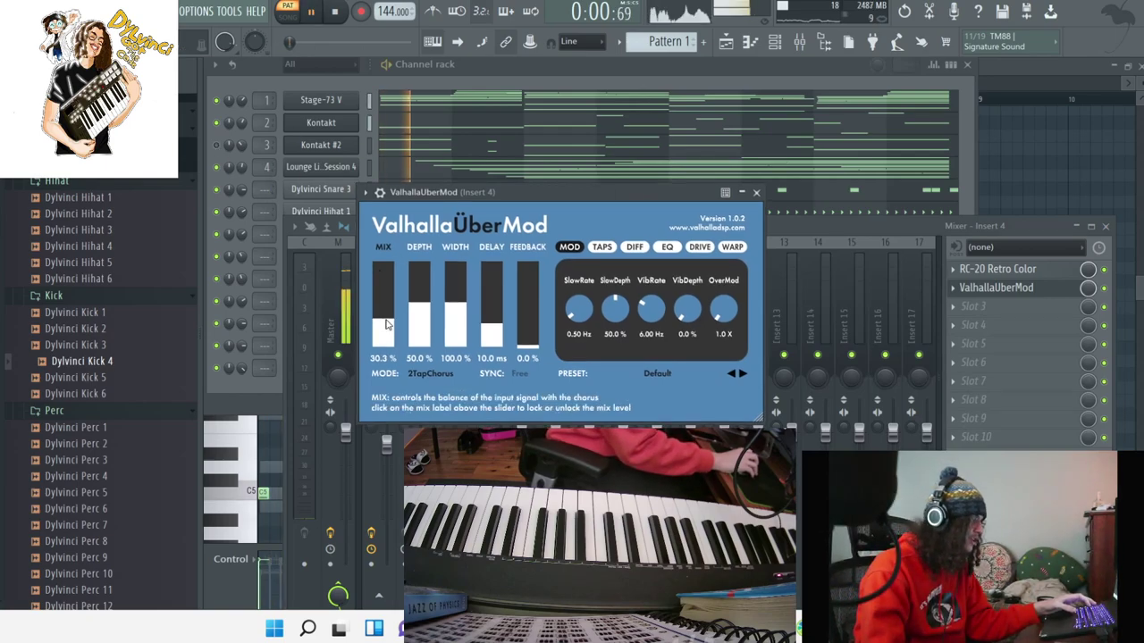
pyautogui.click(388, 446)
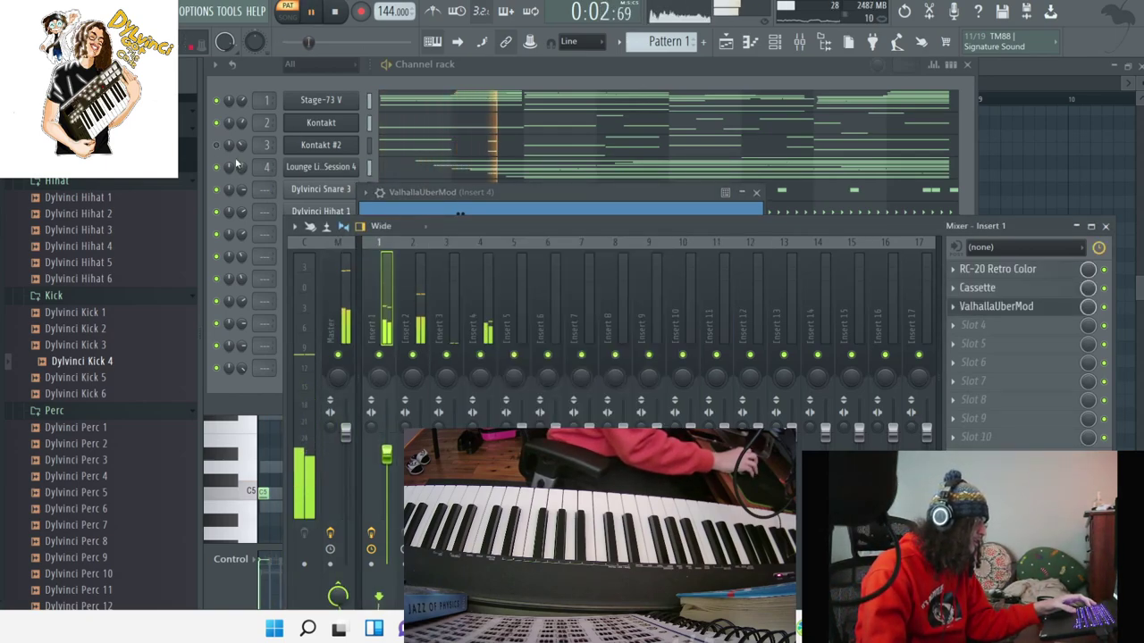
# Replace the Dylvinci Hihat 1 sample with Dylvinci Hihat 4 and set the project tempo to 148.
pyautogui.click(217, 145)
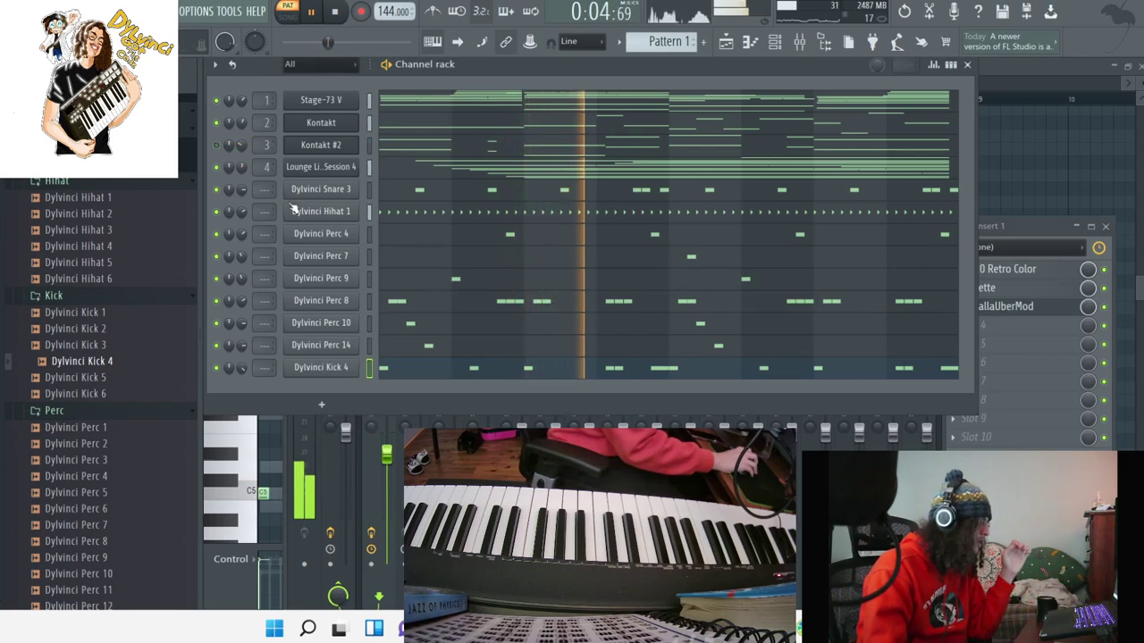
pyautogui.moveTo(78, 246); pyautogui.dragTo(321, 212)
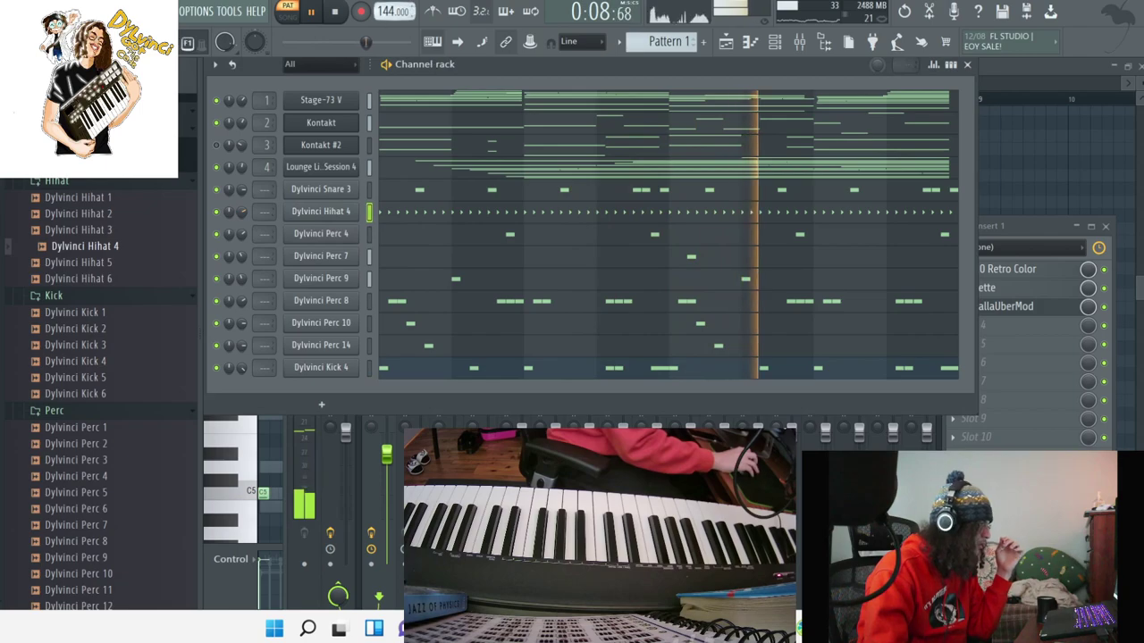
pyautogui.click(388, 371)
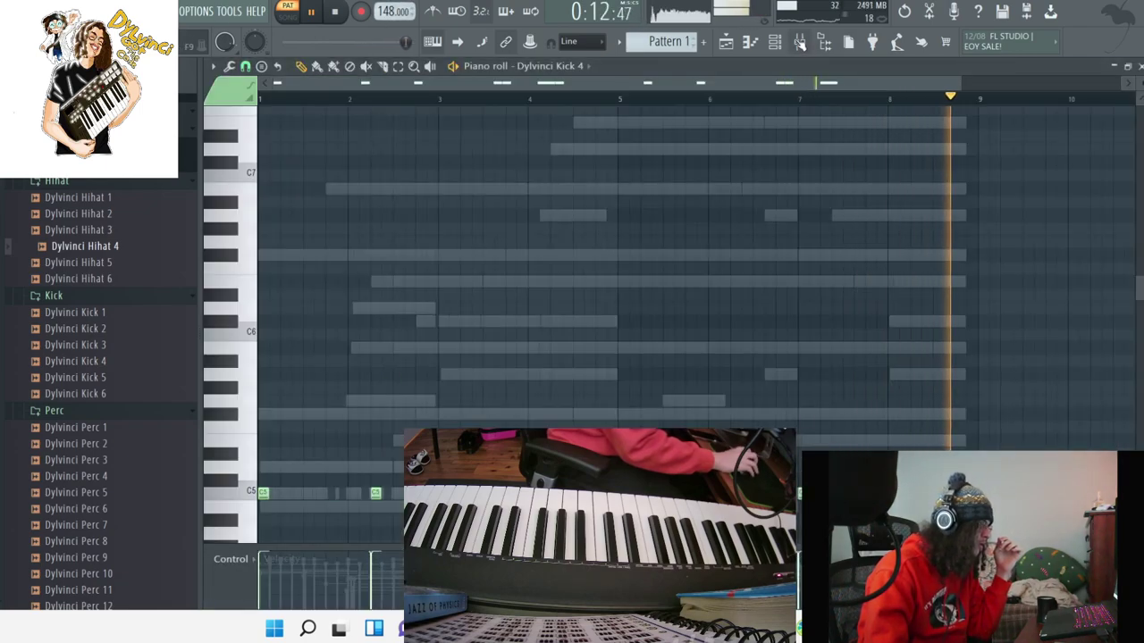
pyautogui.press('F9')
pyautogui.click(771, 47)
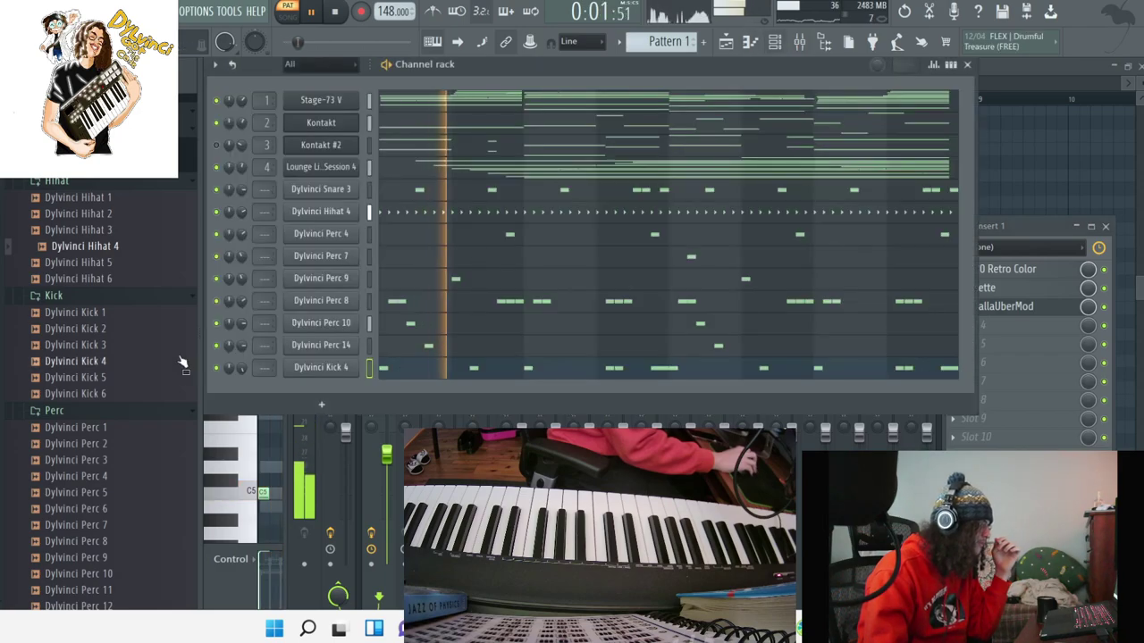
# Try the Dylvinci Kick 6 sample on the kick channel and restore Dylvinci Kick 4.
pyautogui.click(105, 409)
pyautogui.moveTo(103, 394); pyautogui.dragTo(322, 367)
pyautogui.rightClick(243, 368)
pyautogui.click(115, 361)
pyautogui.moveTo(114, 361); pyautogui.dragTo(308, 370)
pyautogui.rightClick(243, 368)
# Select the drum channels from Dylvinci Snare 3 through Dylvinci Kick 4 and route them to consecutive mixer tracks starting at Insert 5.
pyautogui.click(260, 375)
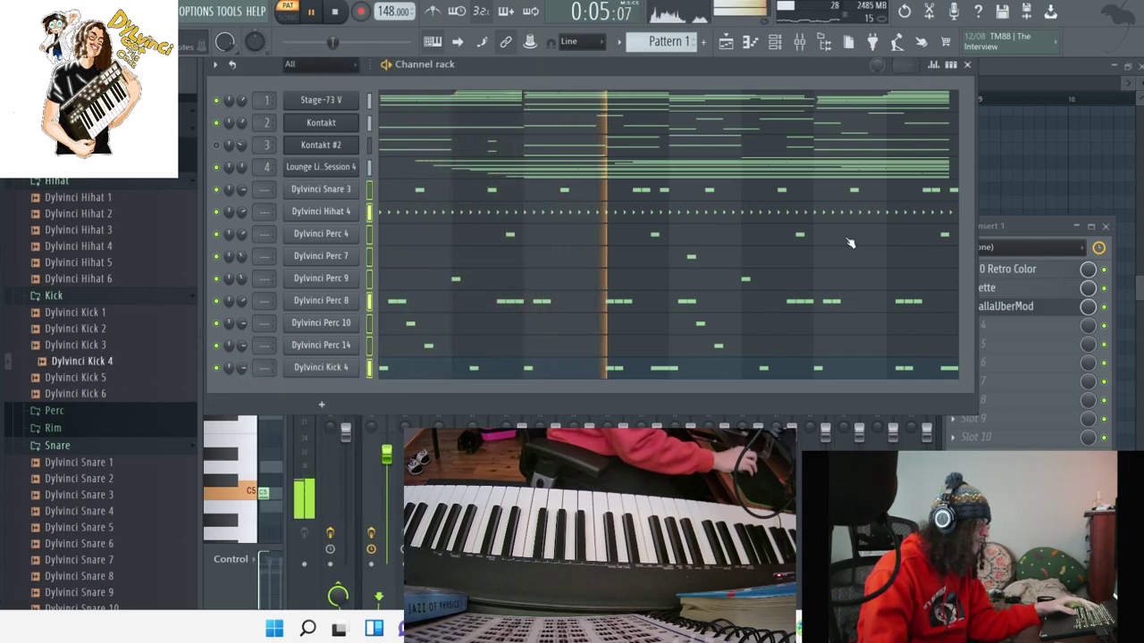
pyautogui.click(1016, 226)
pyautogui.rightClick(499, 310)
pyautogui.moveTo(581, 361)
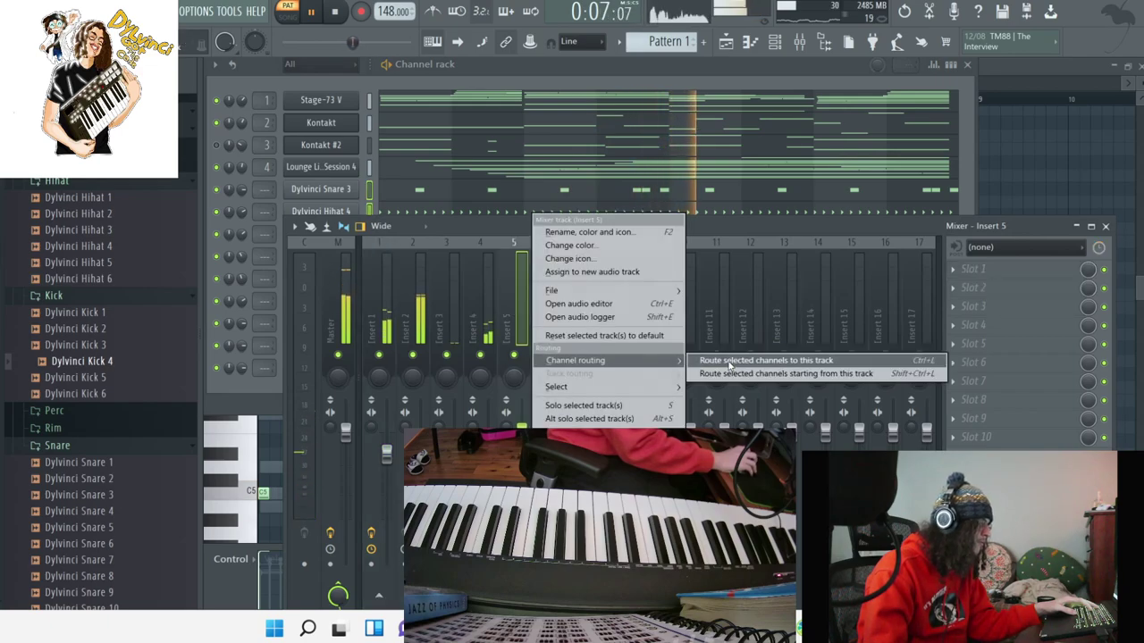
pyautogui.click(787, 368)
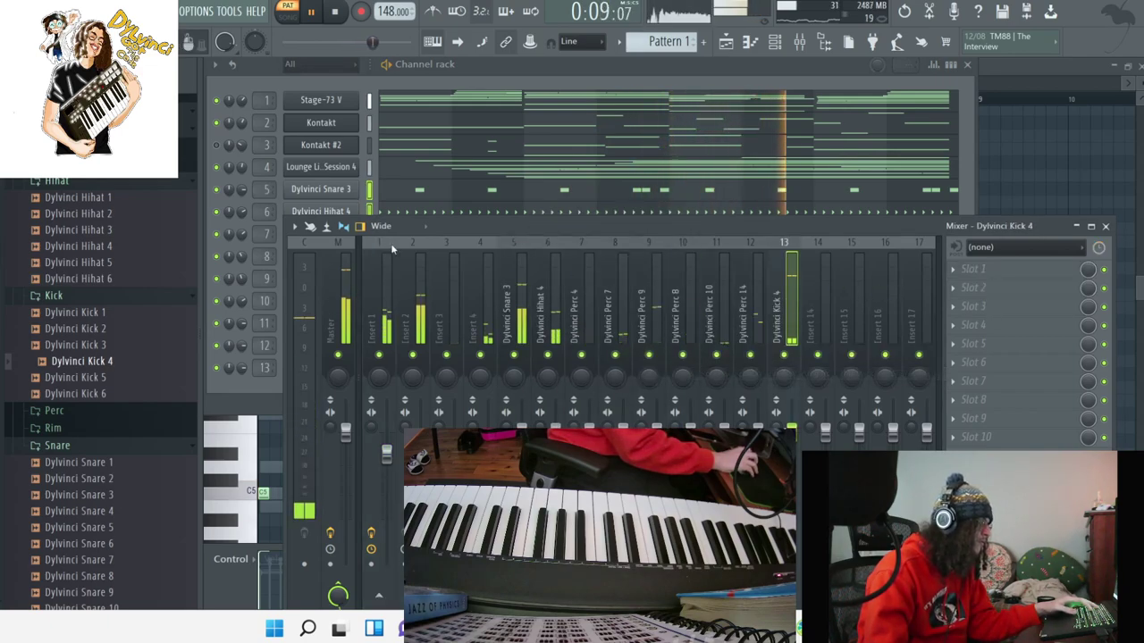
# Audition Dylvinci Kick 1 and Kick 2 on the kick channel, put back Dylvinci Kick 4 and check its channel settings.
pyautogui.click(261, 368)
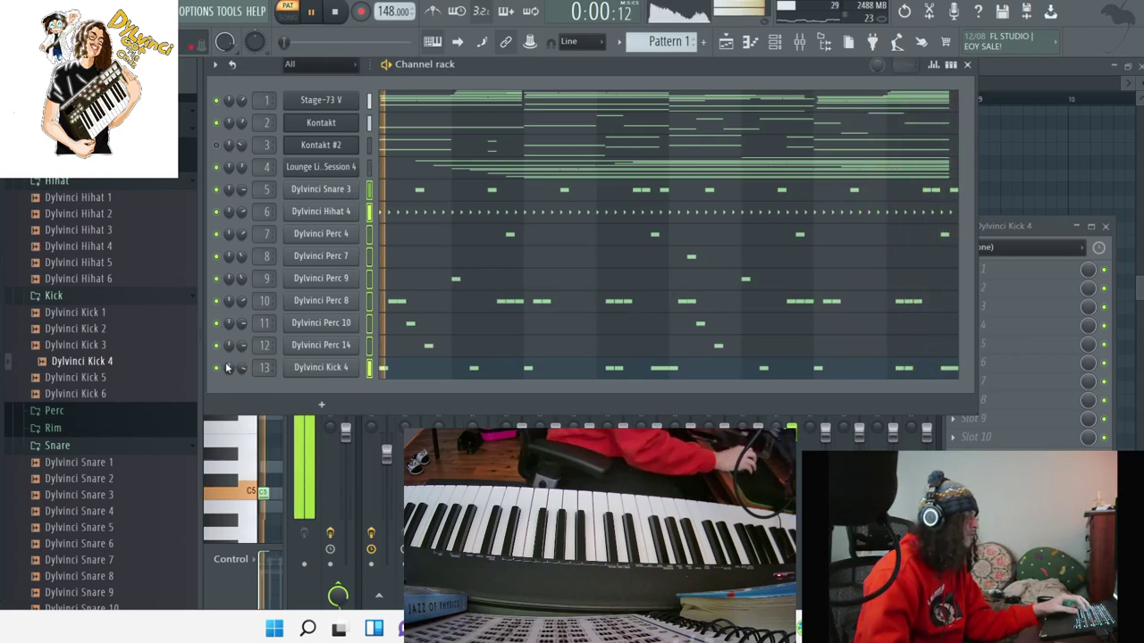
pyautogui.moveTo(80, 312); pyautogui.dragTo(323, 373)
pyautogui.moveTo(147, 332); pyautogui.dragTo(324, 372)
pyautogui.moveTo(148, 362); pyautogui.dragTo(317, 373)
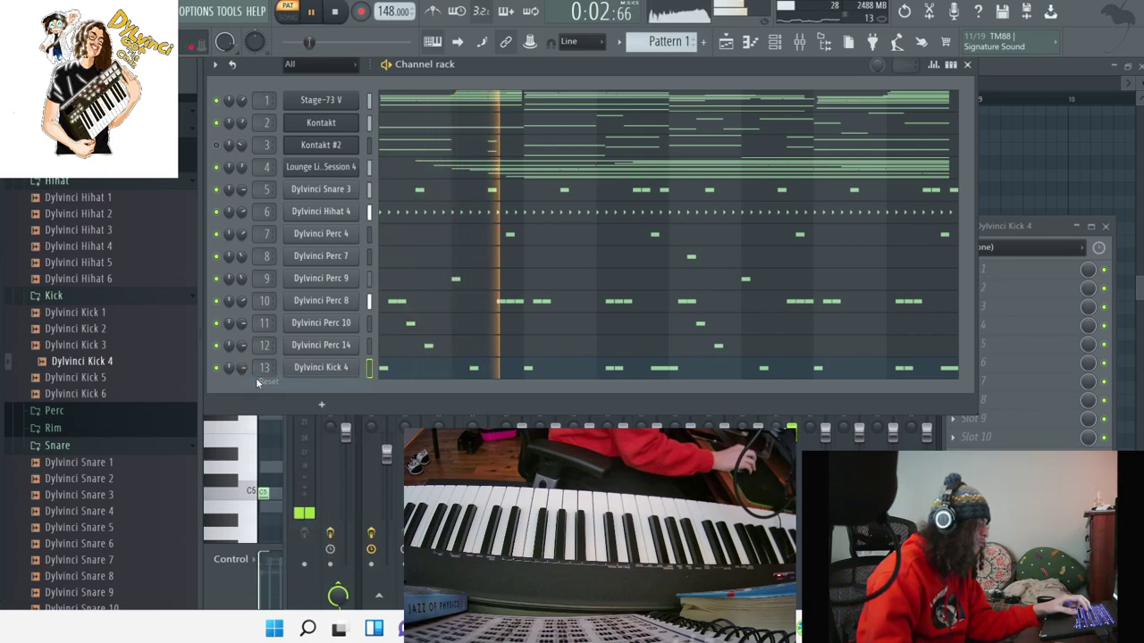
pyautogui.click(315, 369)
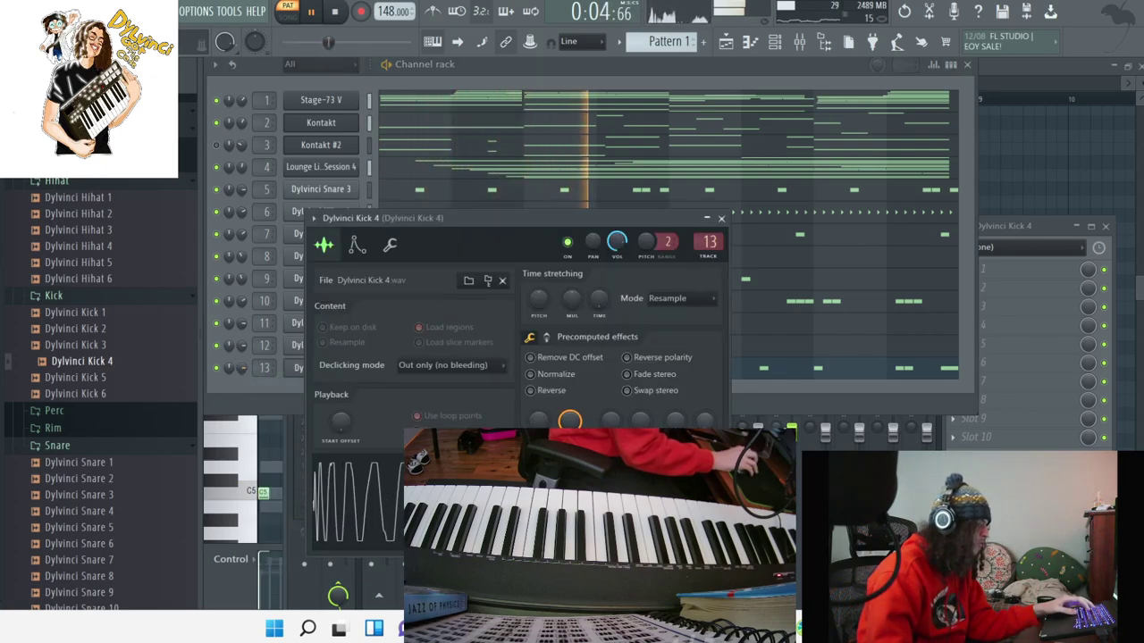
pyautogui.click(579, 77)
# Add Dylvinci Clap 1 as a channel with the Dylvinci Snare 3 notes copied in, and mute the Snare 3 and Kick 4 channels.
pyautogui.scroll(3, 98, 184)
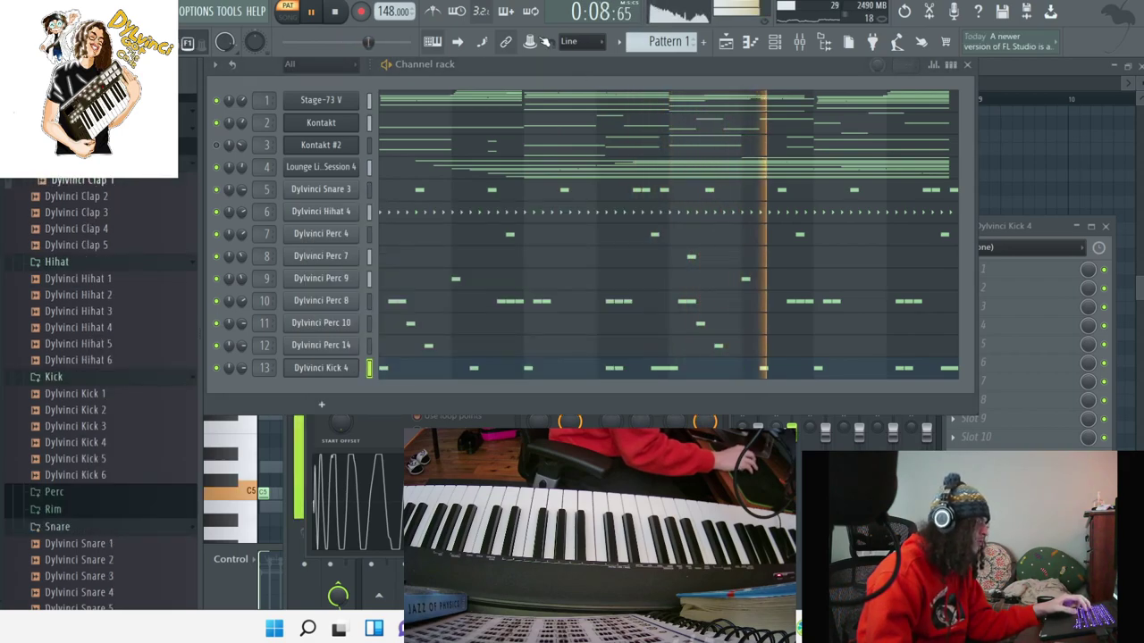
pyautogui.moveTo(80, 183); pyautogui.dragTo(339, 393)
pyautogui.click(370, 190)
pyautogui.hotkey('ctrl', 'c')
pyautogui.click(369, 394)
pyautogui.hotkey('ctrl', 'v')
pyautogui.click(217, 190)
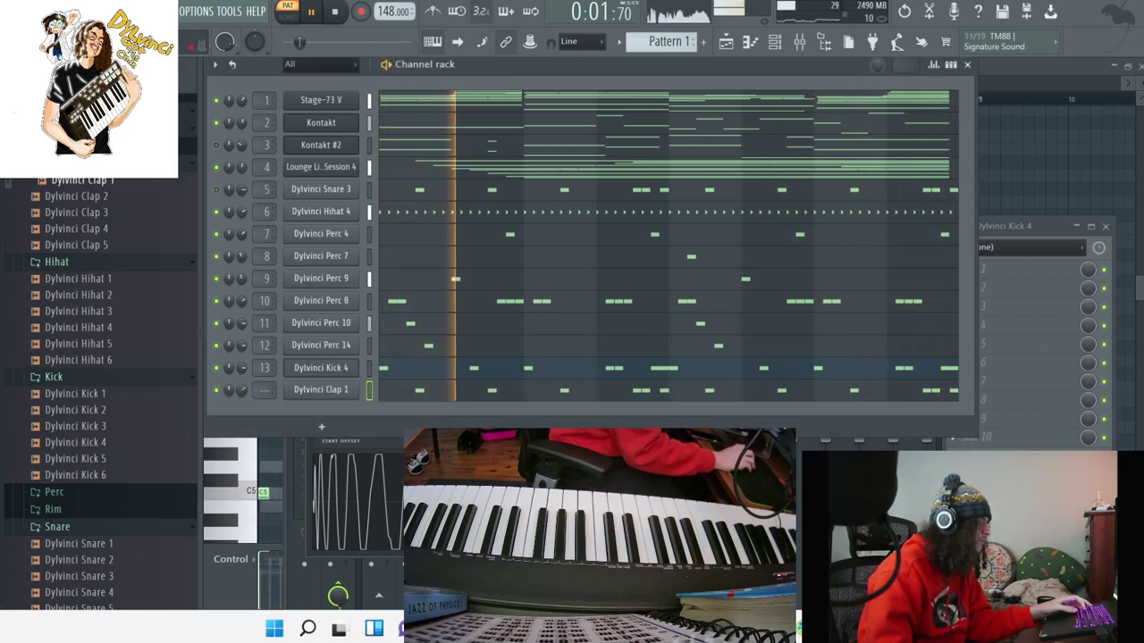
pyautogui.click(216, 368)
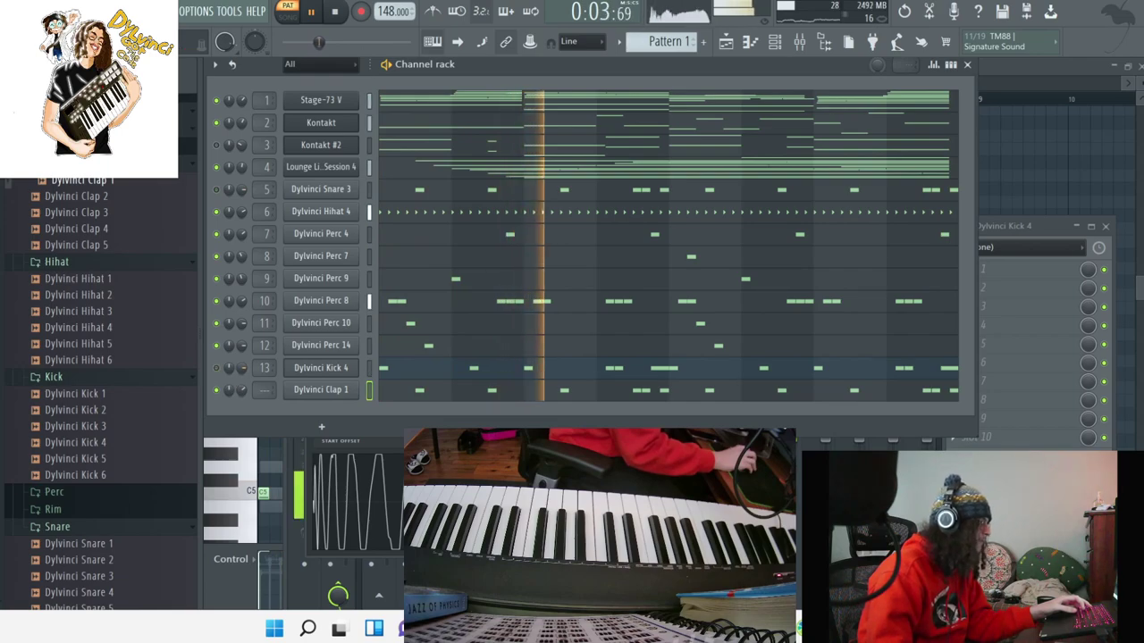
# Add the Dylvinci 808 2 sample as a new channel and give it a copy of the bass notes.
pyautogui.scroll(2, 61, 183)
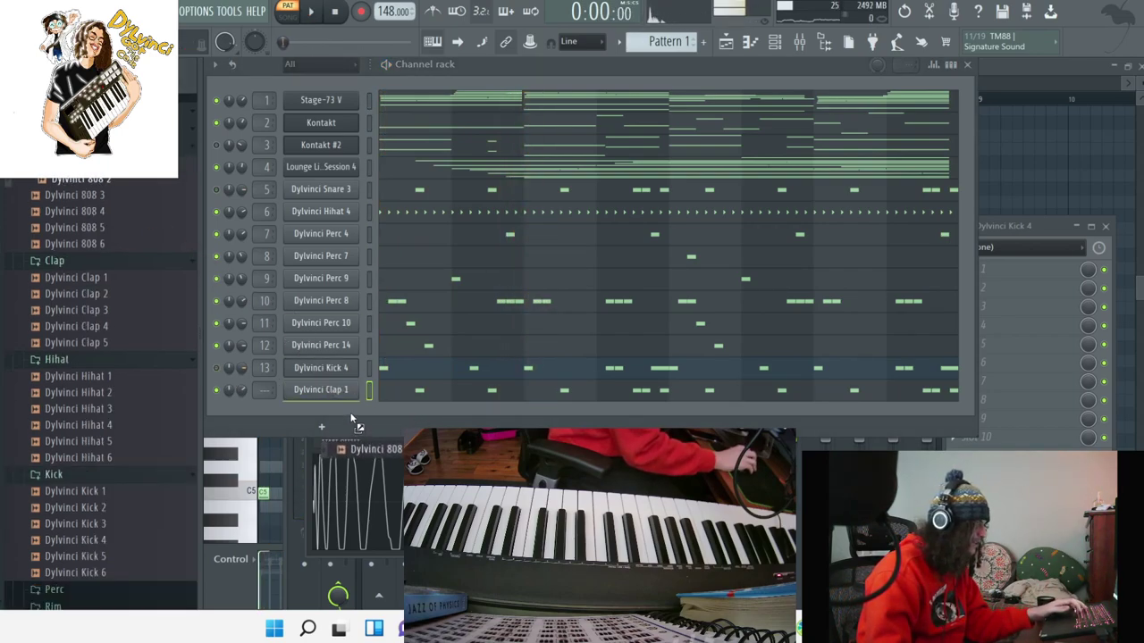
pyautogui.moveTo(353, 420); pyautogui.dragTo(353, 418)
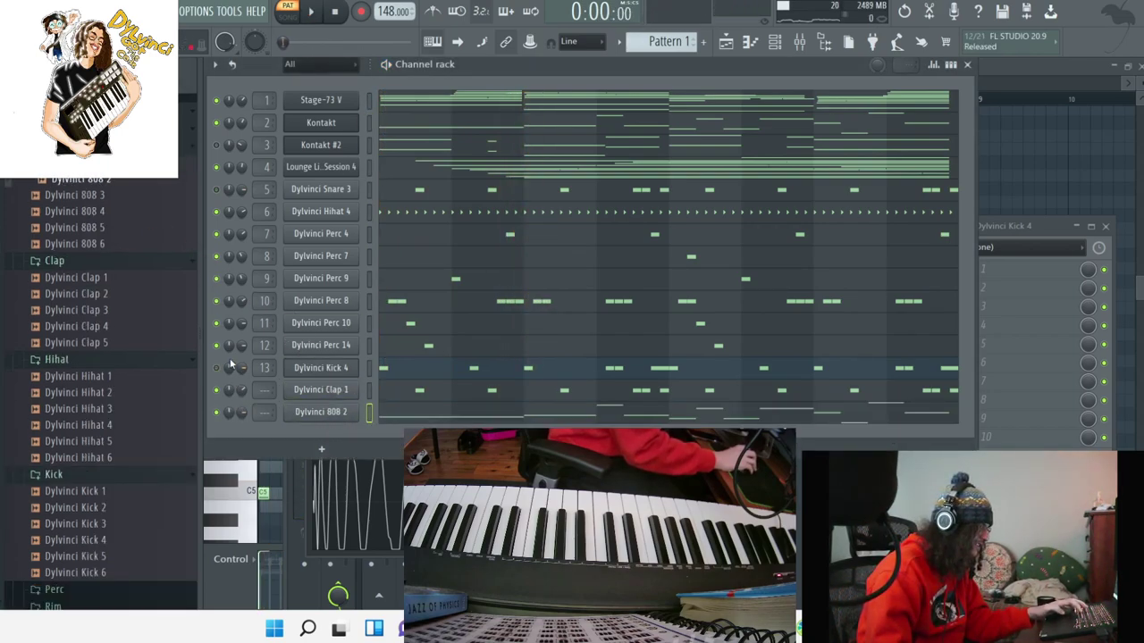
pyautogui.press('space')
# Raise the Dylvinci 808 2 notes by octaves so the line starts on A5, and play the pattern.
pyautogui.click(378, 411)
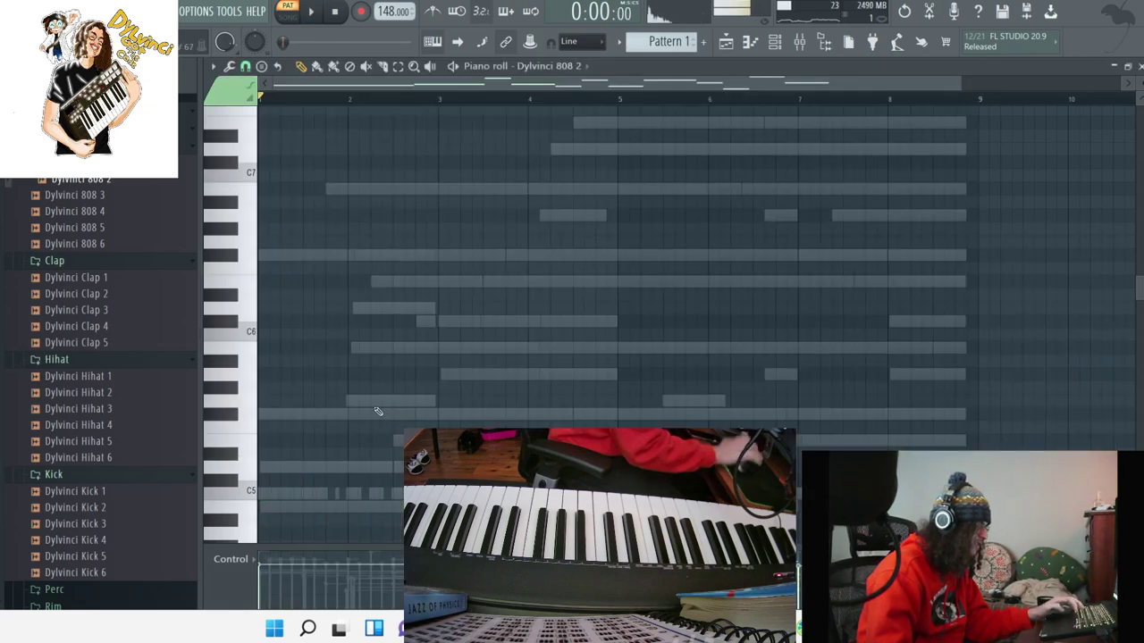
pyautogui.hotkey('ctrl', 'Up')
pyautogui.hotkey('alt', 'l')
pyautogui.press('space')
pyautogui.press('space')
pyautogui.press('space')
pyautogui.click(648, 381)
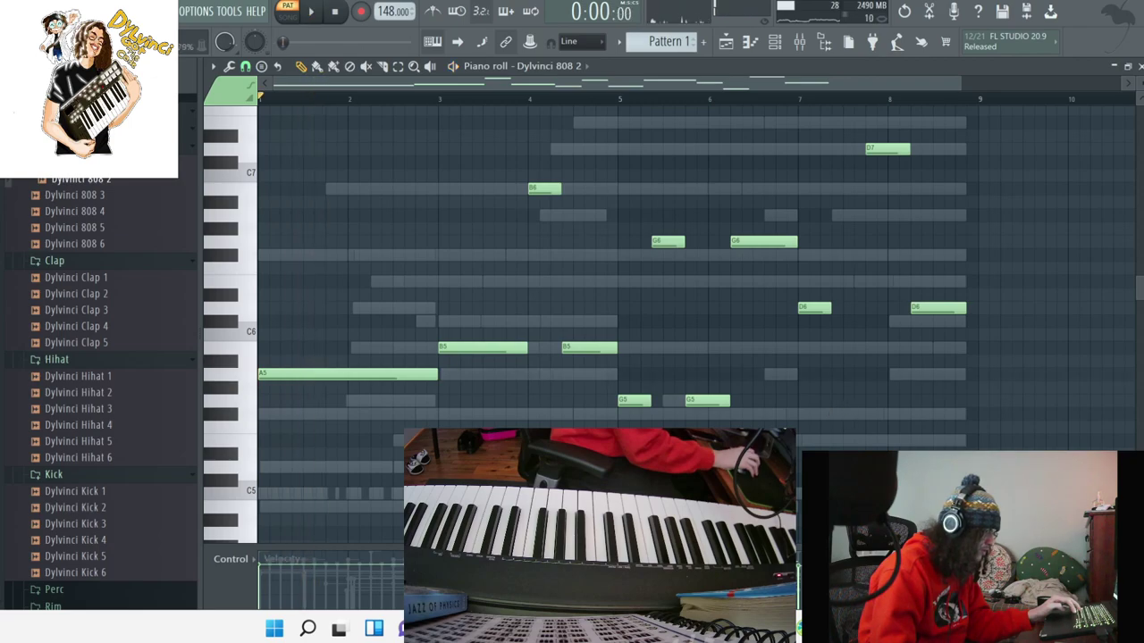
pyautogui.press('space')
pyautogui.press('F6')
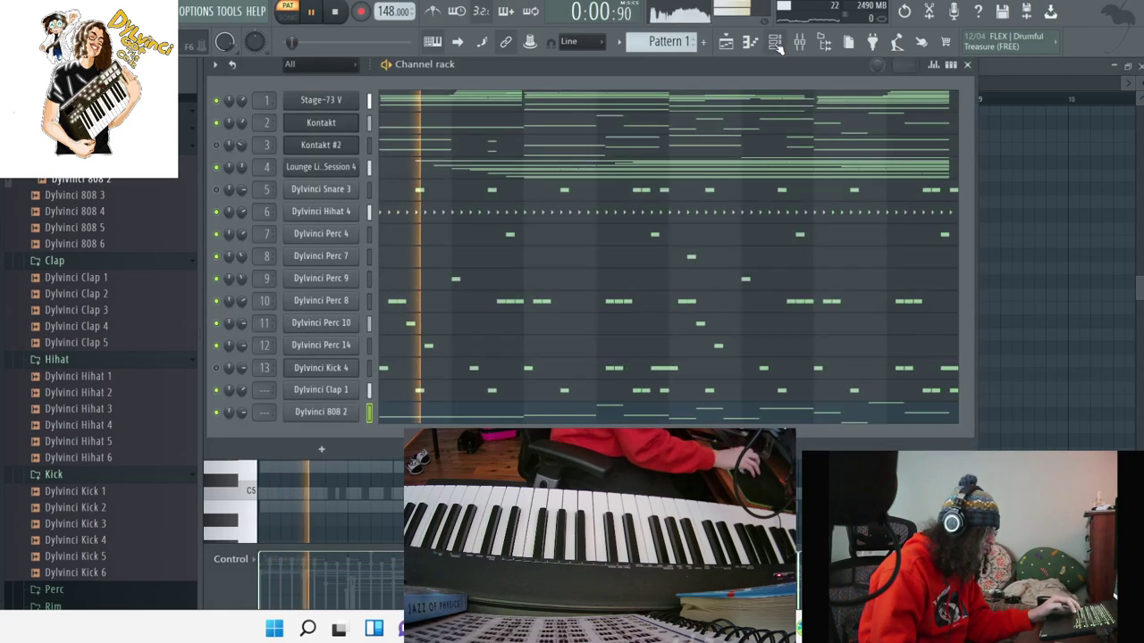
# Break the long A5 and B5 notes of the 808 line into short hits and remove the B6 note in bar 4.
pyautogui.press('F6')
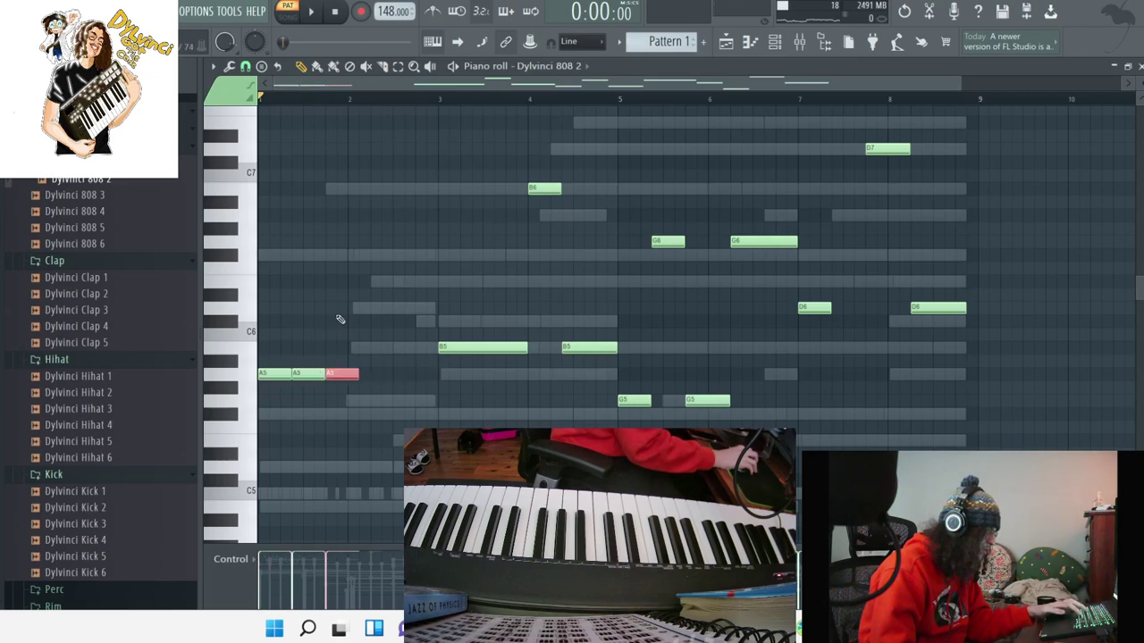
pyautogui.press('space')
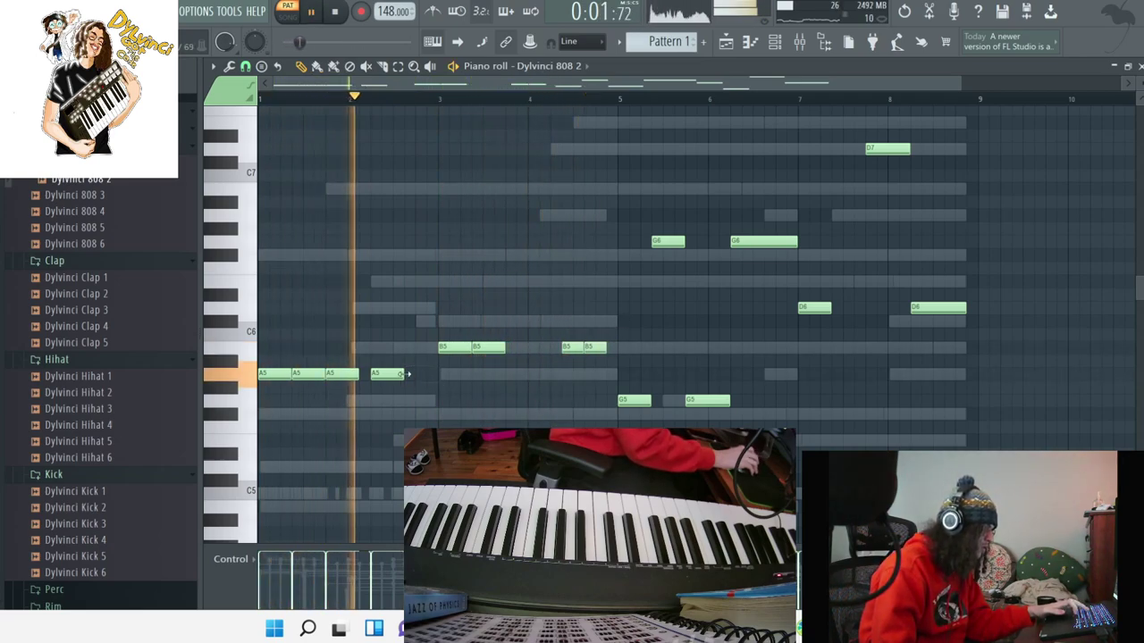
pyautogui.moveTo(622, 274); pyautogui.dragTo(741, 225)
pyautogui.moveTo(781, 328); pyautogui.dragTo(814, 290)
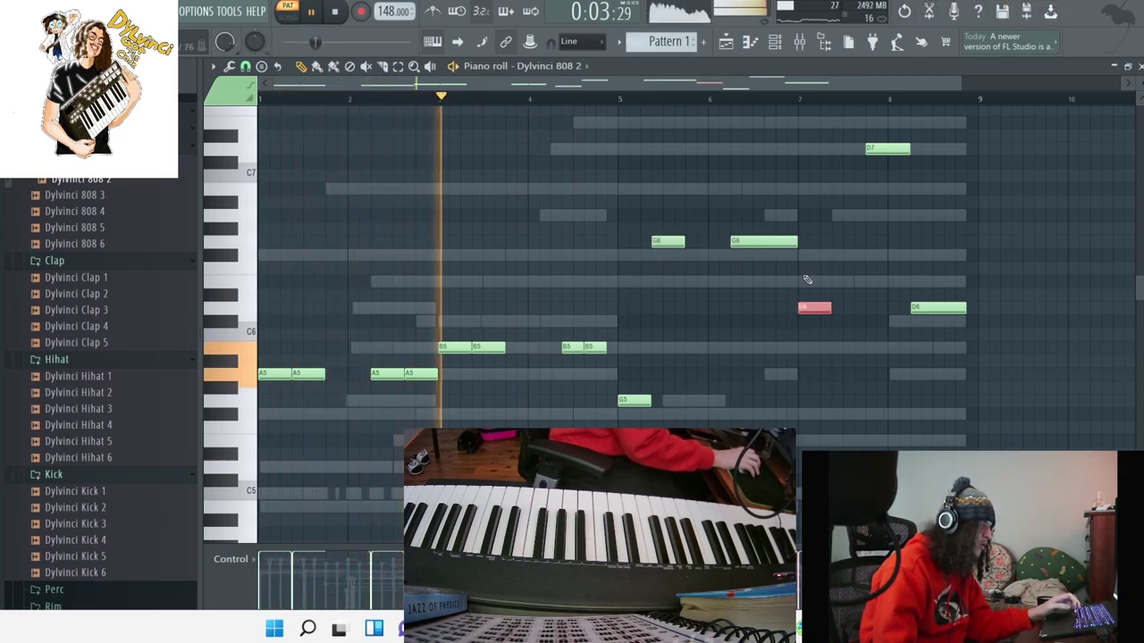
# Lower the bar 7 D6 note by an octave, delete the D7 note, and end the 808 line with two short D6 notes.
pyautogui.hotkey('ctrl', 'Down')
pyautogui.rightClick(900, 150)
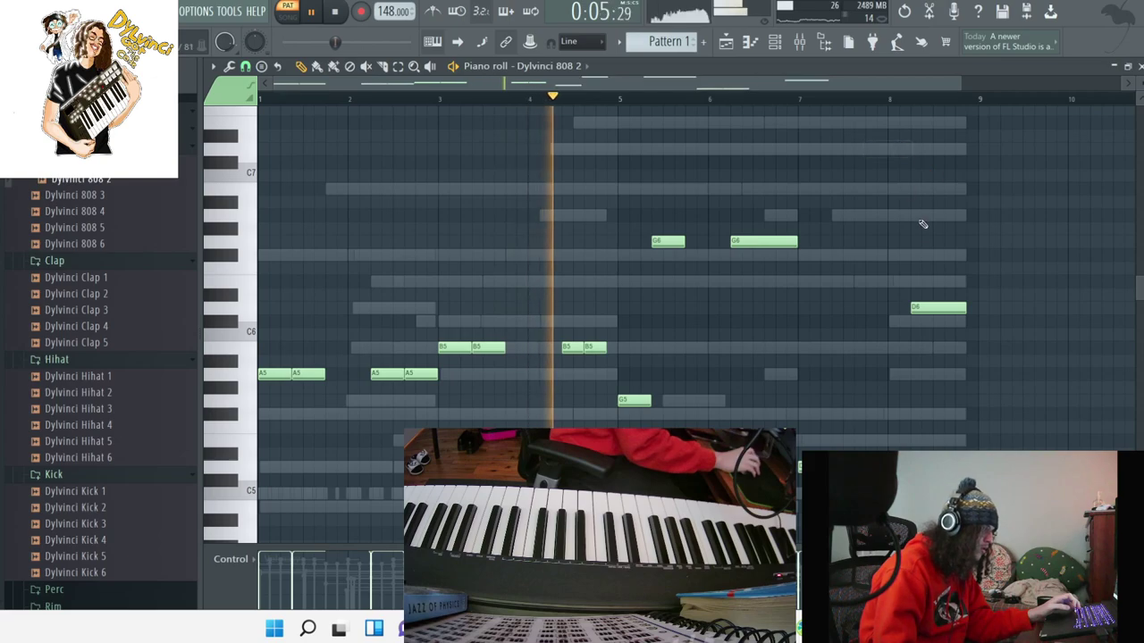
pyautogui.moveTo(963, 307); pyautogui.dragTo(942, 266)
pyautogui.hotkey('ctrl', 'b')
pyautogui.keyDown('ctrl'); pyautogui.click(905, 262); pyautogui.keyUp('ctrl')
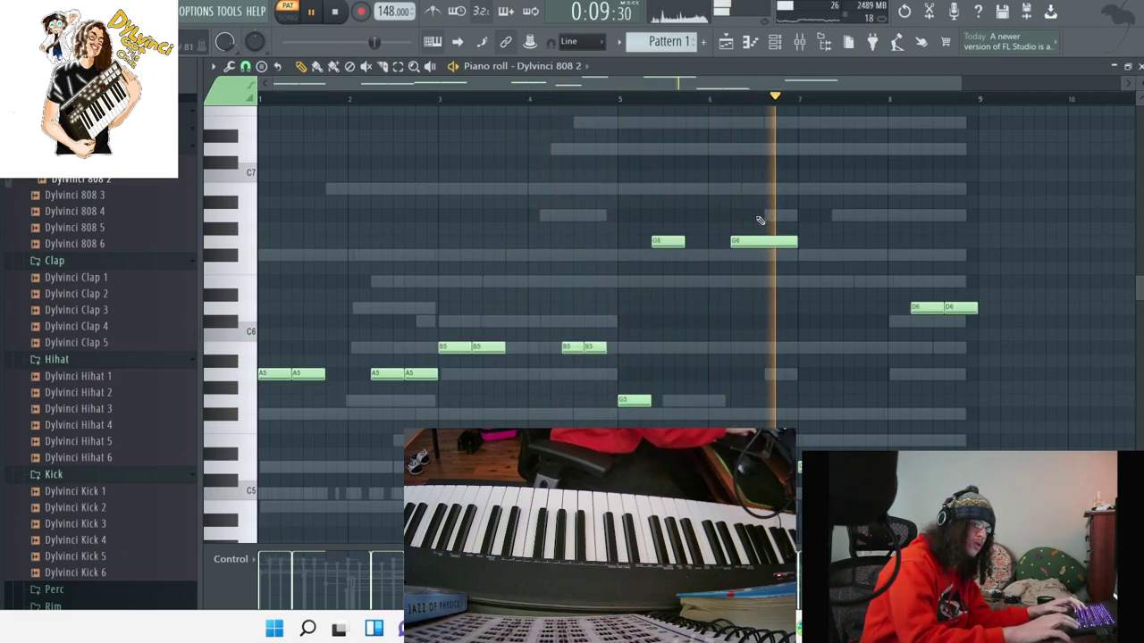
# Mute Kontakt and replace the Dylvinci 808 2 sample with Dylvinci 808 4 and finally Dylvinci 808 6, playing the pattern to compare.
pyautogui.press('F6')
pyautogui.press('space')
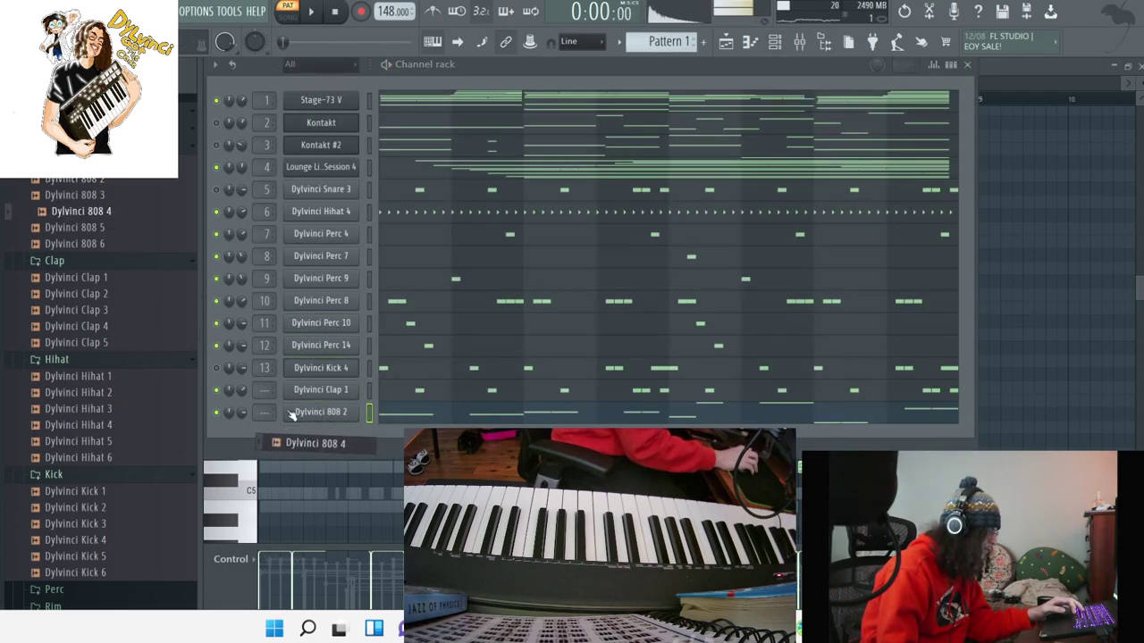
pyautogui.moveTo(291, 415); pyautogui.dragTo(312, 412)
pyautogui.press('space')
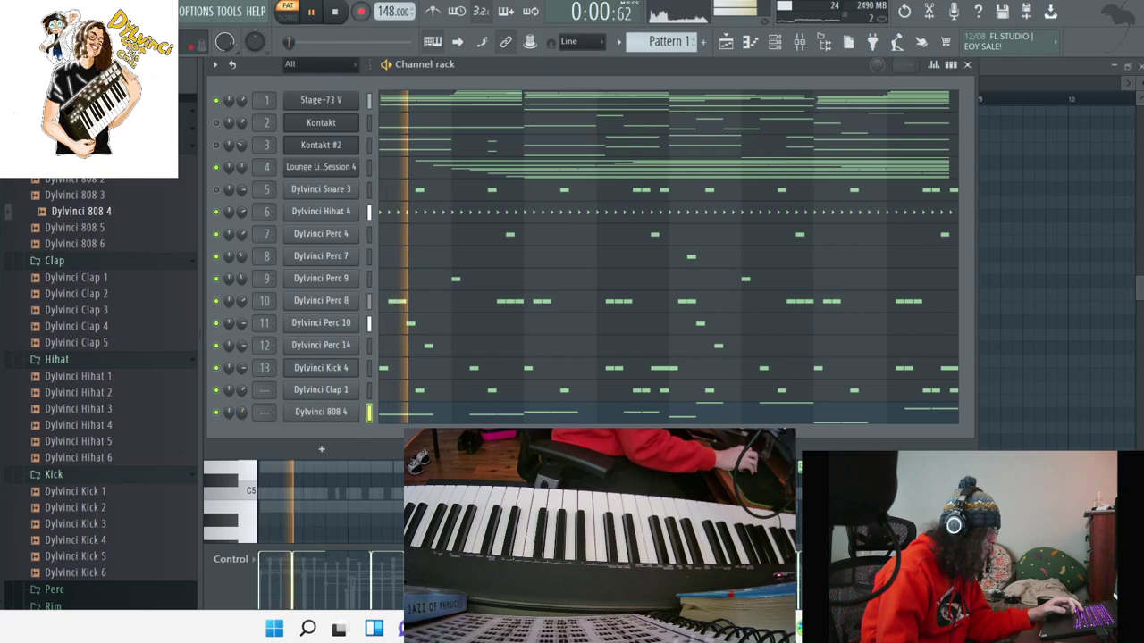
pyautogui.moveTo(82, 243); pyautogui.dragTo(312, 411)
pyautogui.press('space')
pyautogui.press('space')
# Transpose Pattern 1 by -1 and play it with Kontakt, Kontakt #2 and Dylvinci Kick 4 unmuted and Dylvinci 808 6 muted.
pyautogui.click(619, 43)
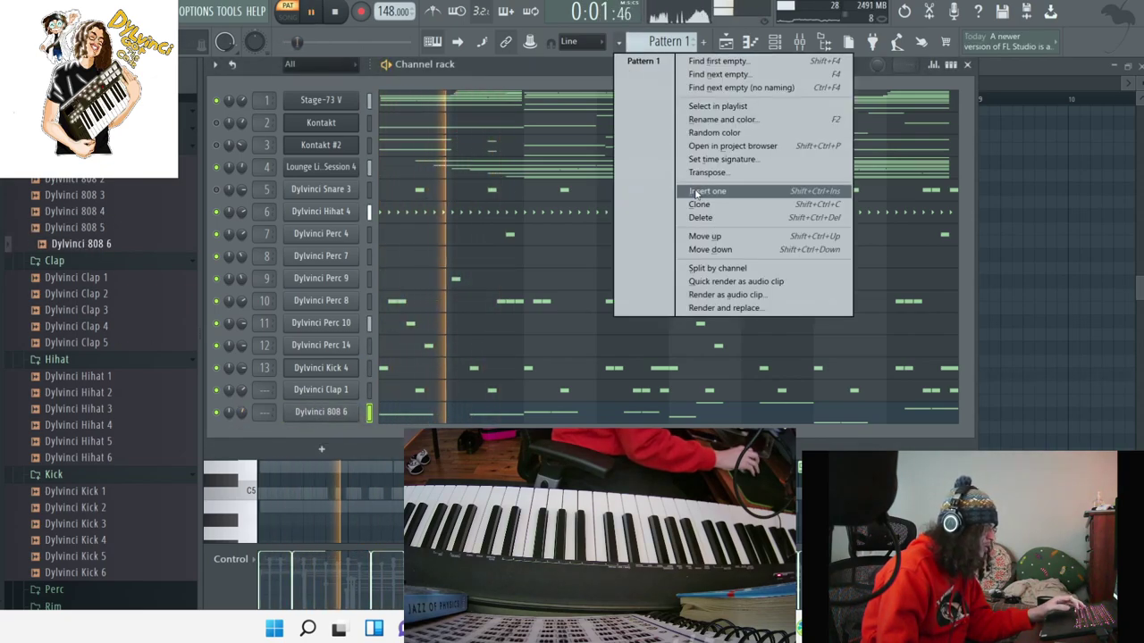
pyautogui.click(693, 171)
pyautogui.write('-1')
pyautogui.press('Return')
pyautogui.press('space')
pyautogui.press('space')
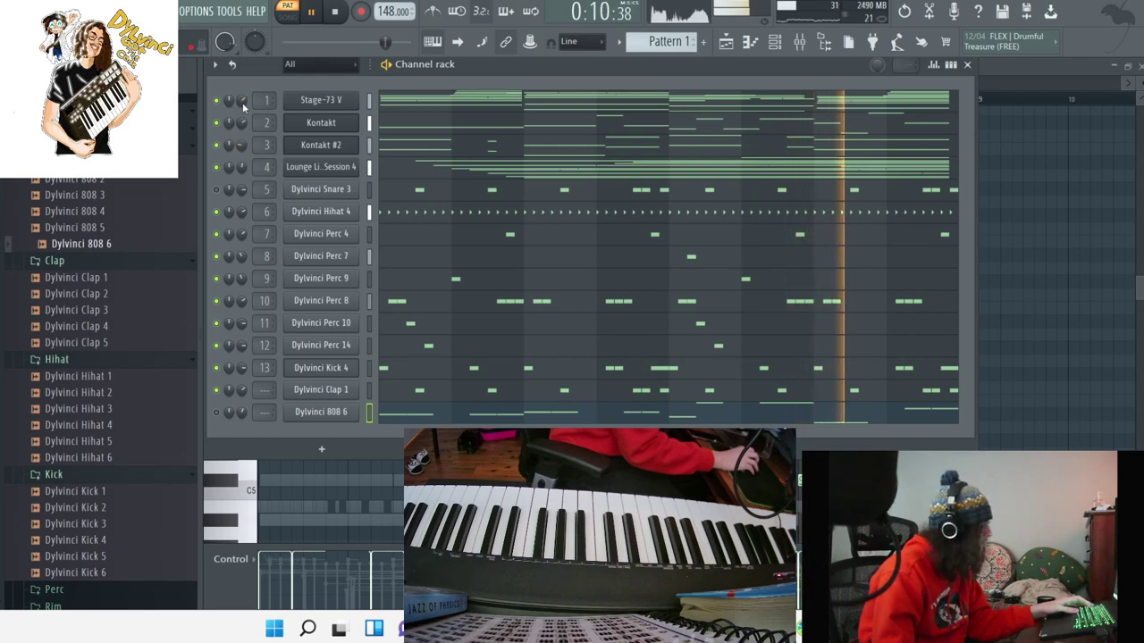
# Browse the sample library back up to its top-level folders while the pattern plays, and stop playback.
pyautogui.scroll(5, 136, 220)
pyautogui.scroll(10, 135, 220)
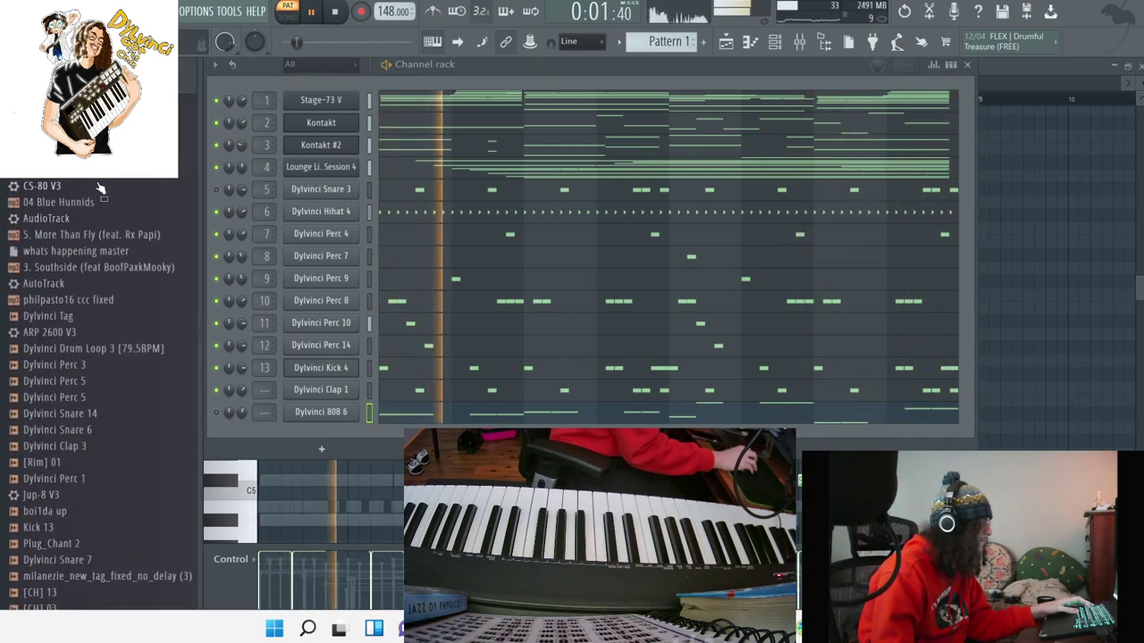
pyautogui.scroll(6, 102, 187)
pyautogui.scroll(10, 101, 362)
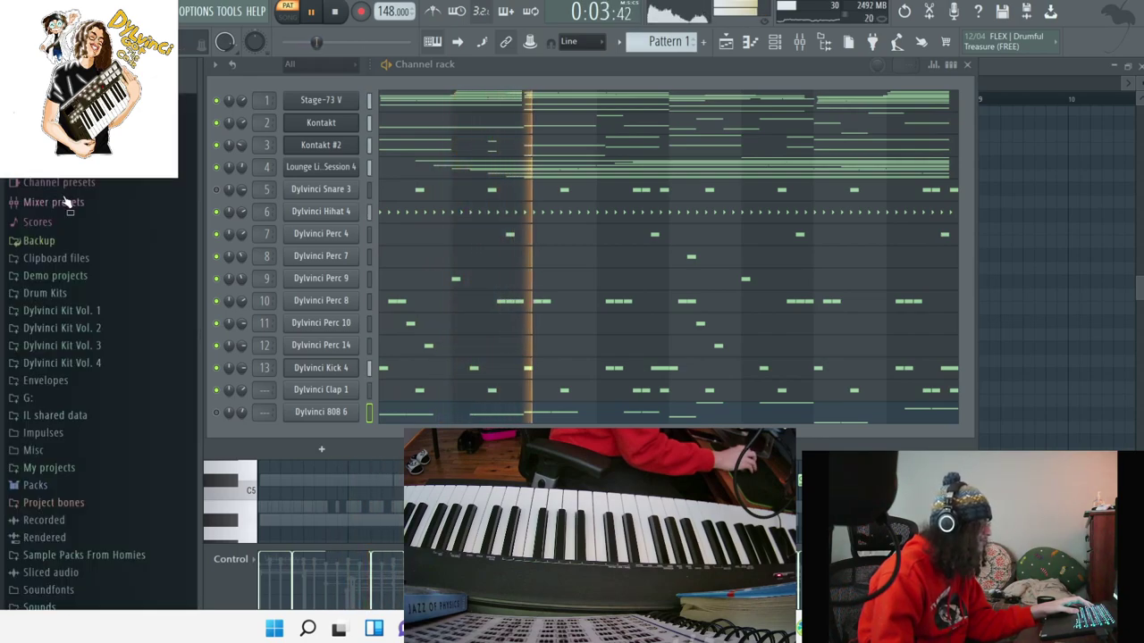
pyautogui.press('space')
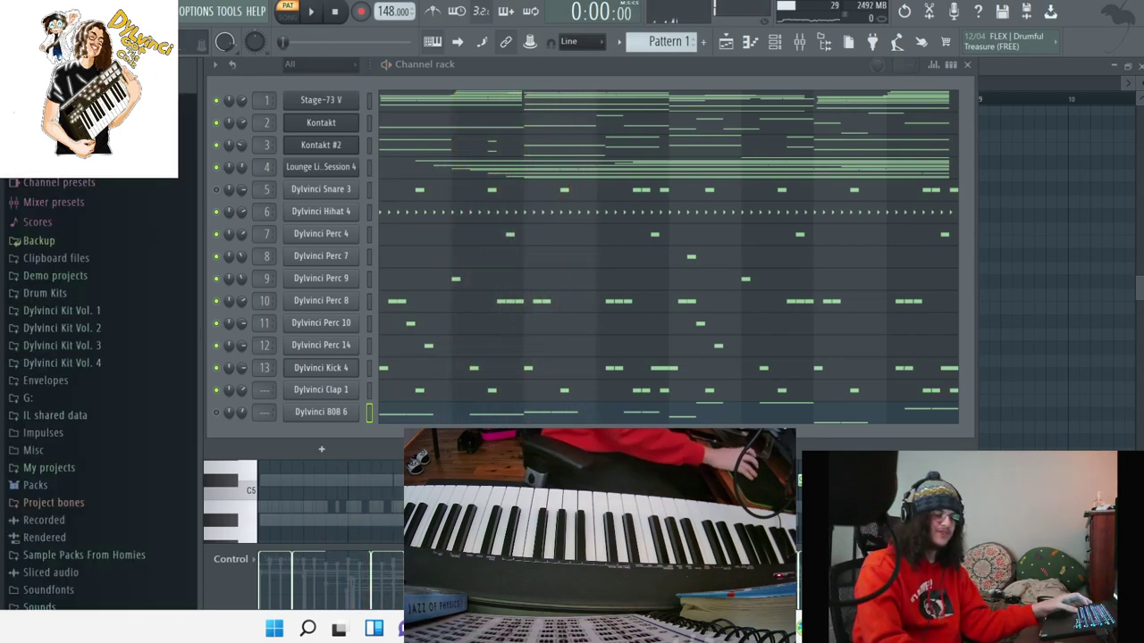